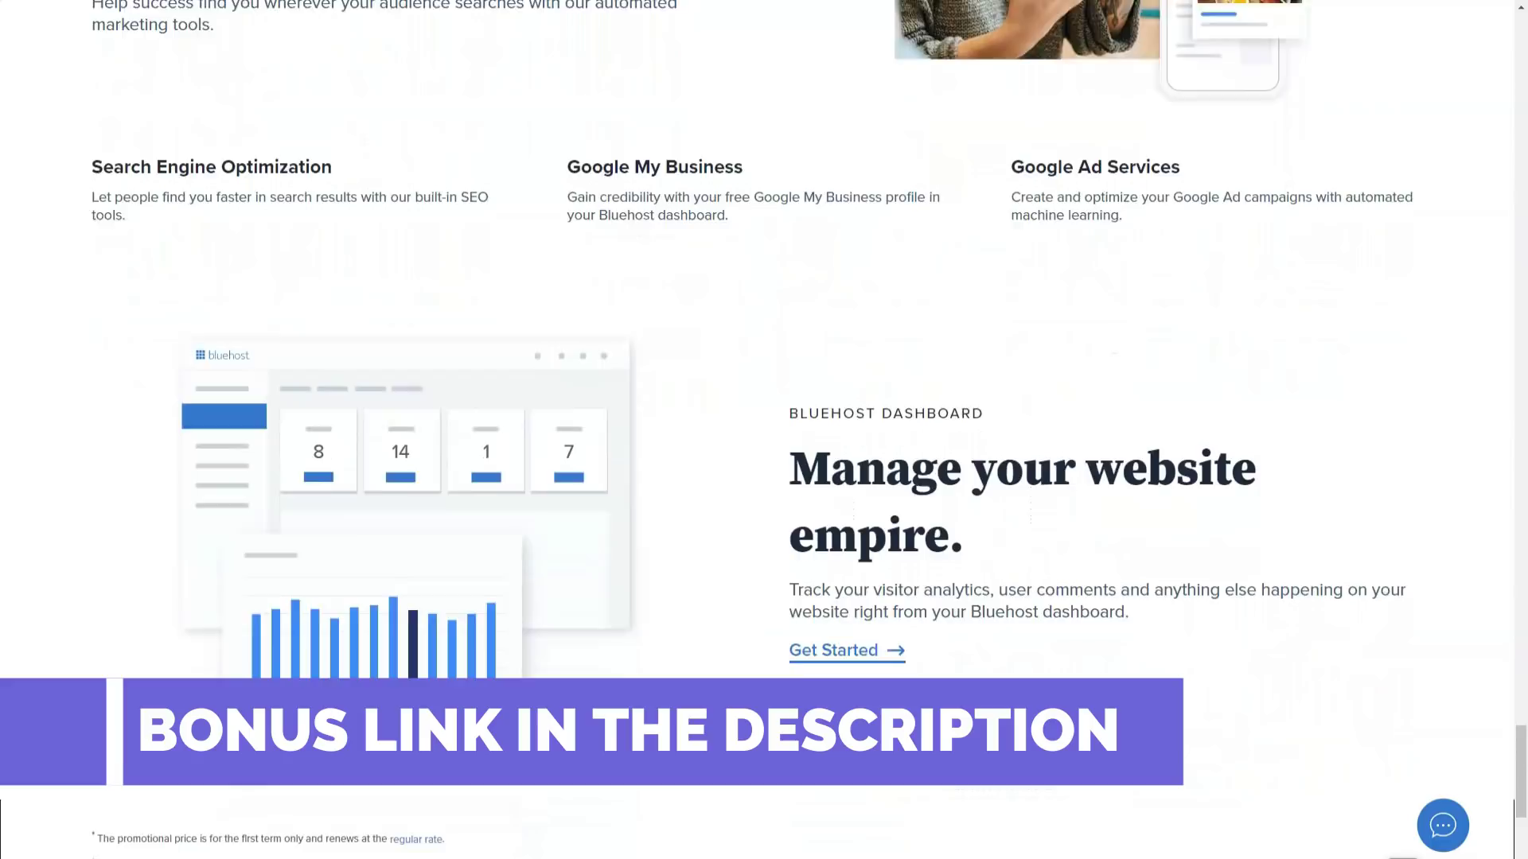
scroll(764, 430, down, 3)
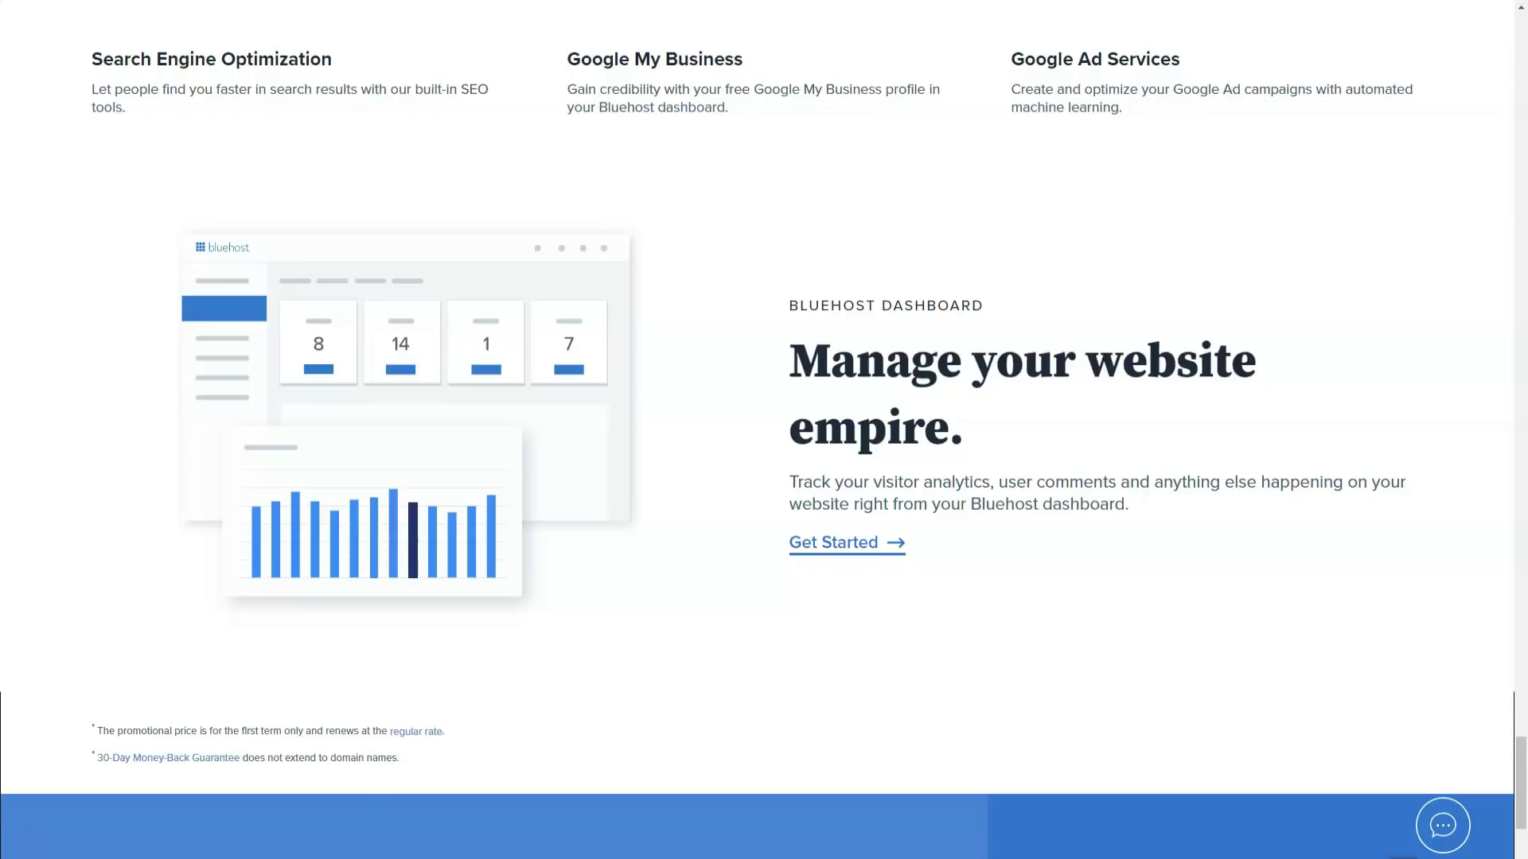
scroll(765, 431, down, 5)
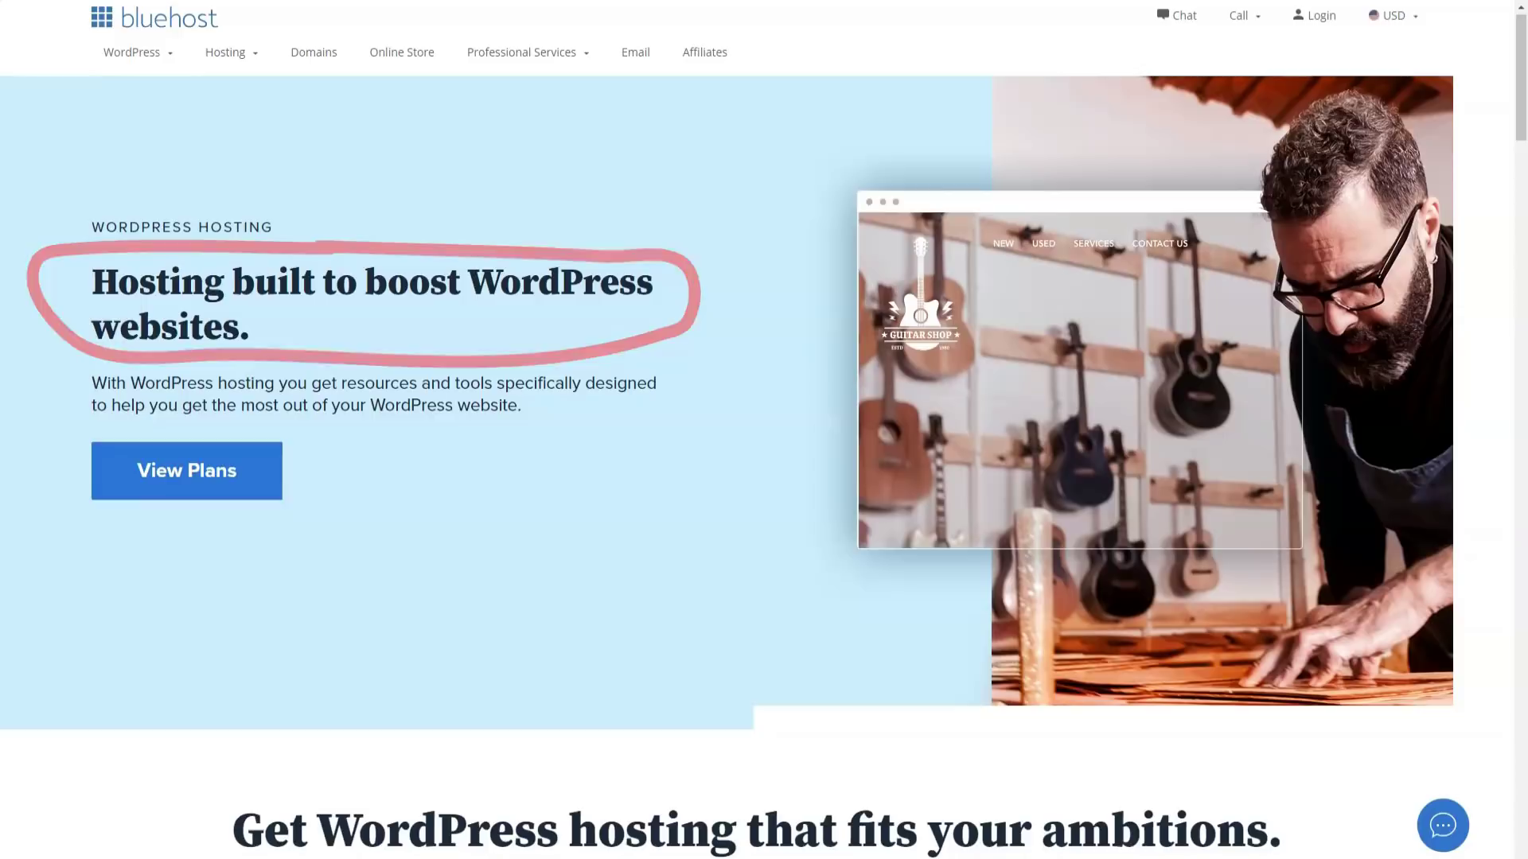
scroll(765, 430, down, 2)
scroll(764, 431, down, 3)
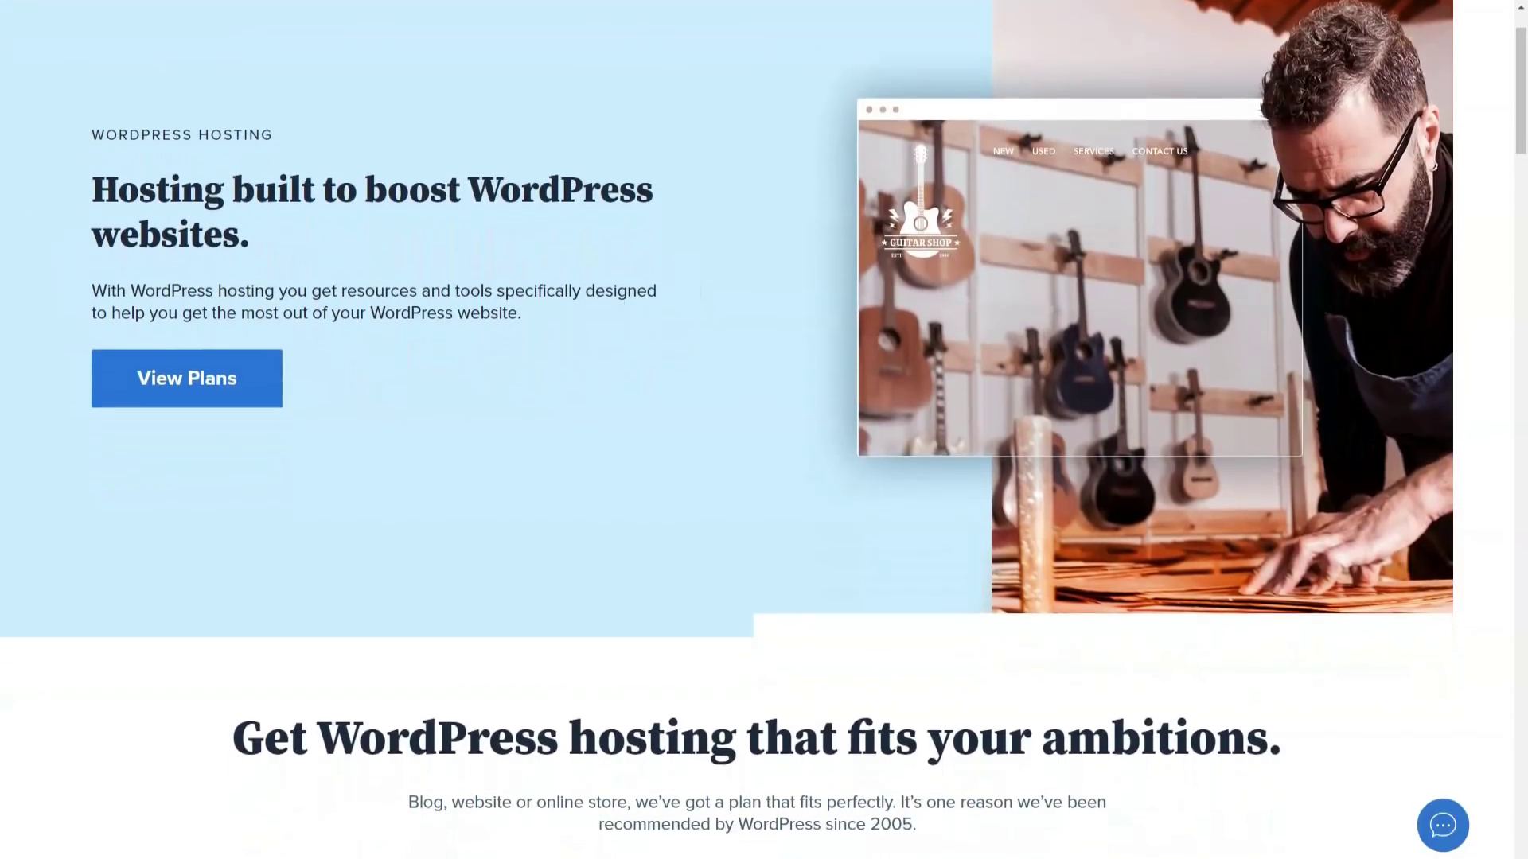
scroll(764, 431, down, 2)
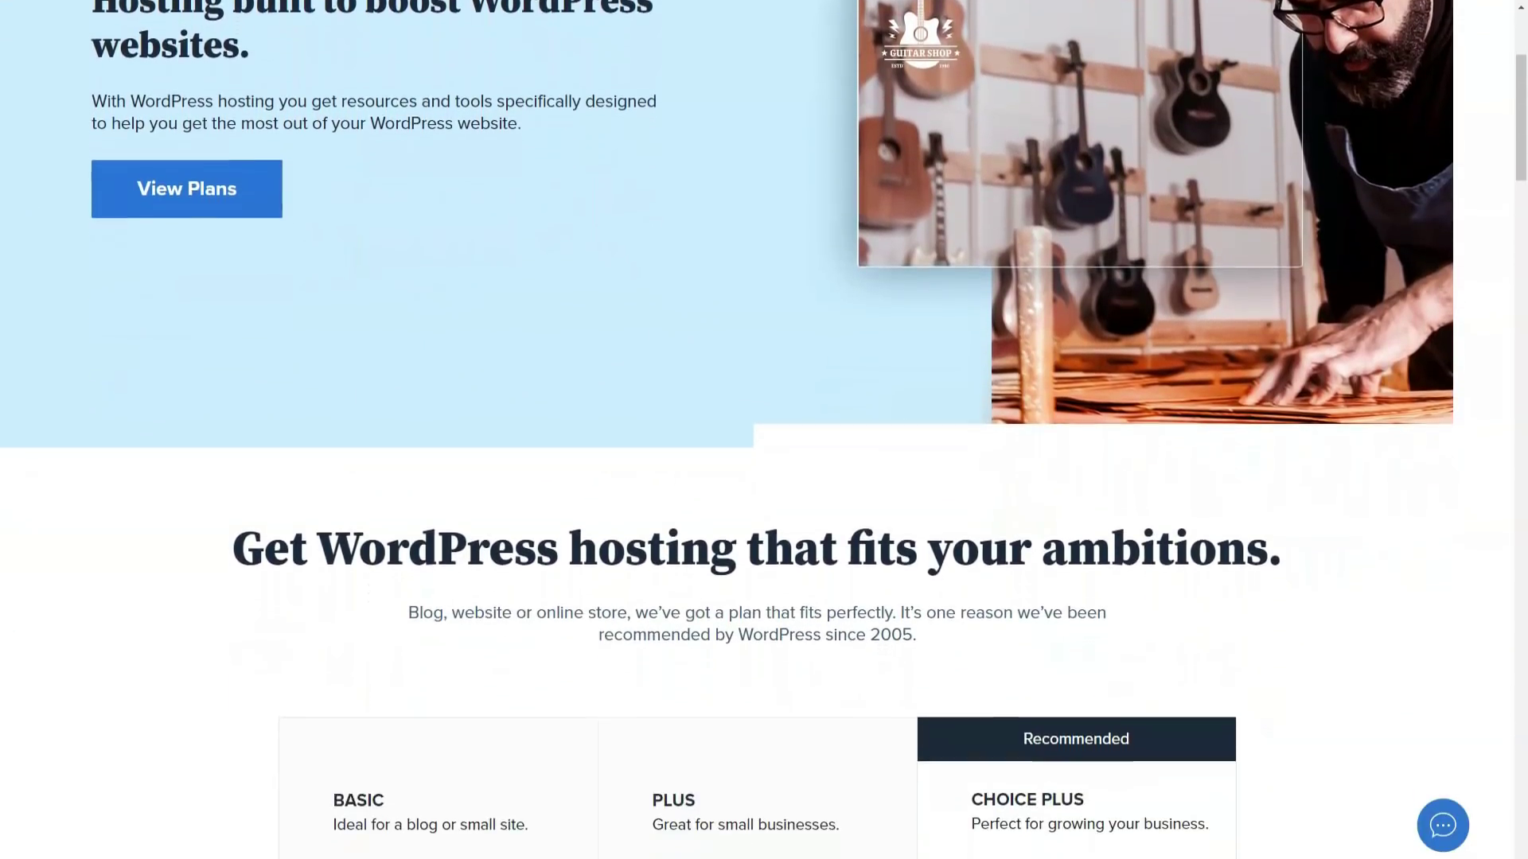
scroll(764, 430, down, 2)
scroll(764, 430, down, 2)
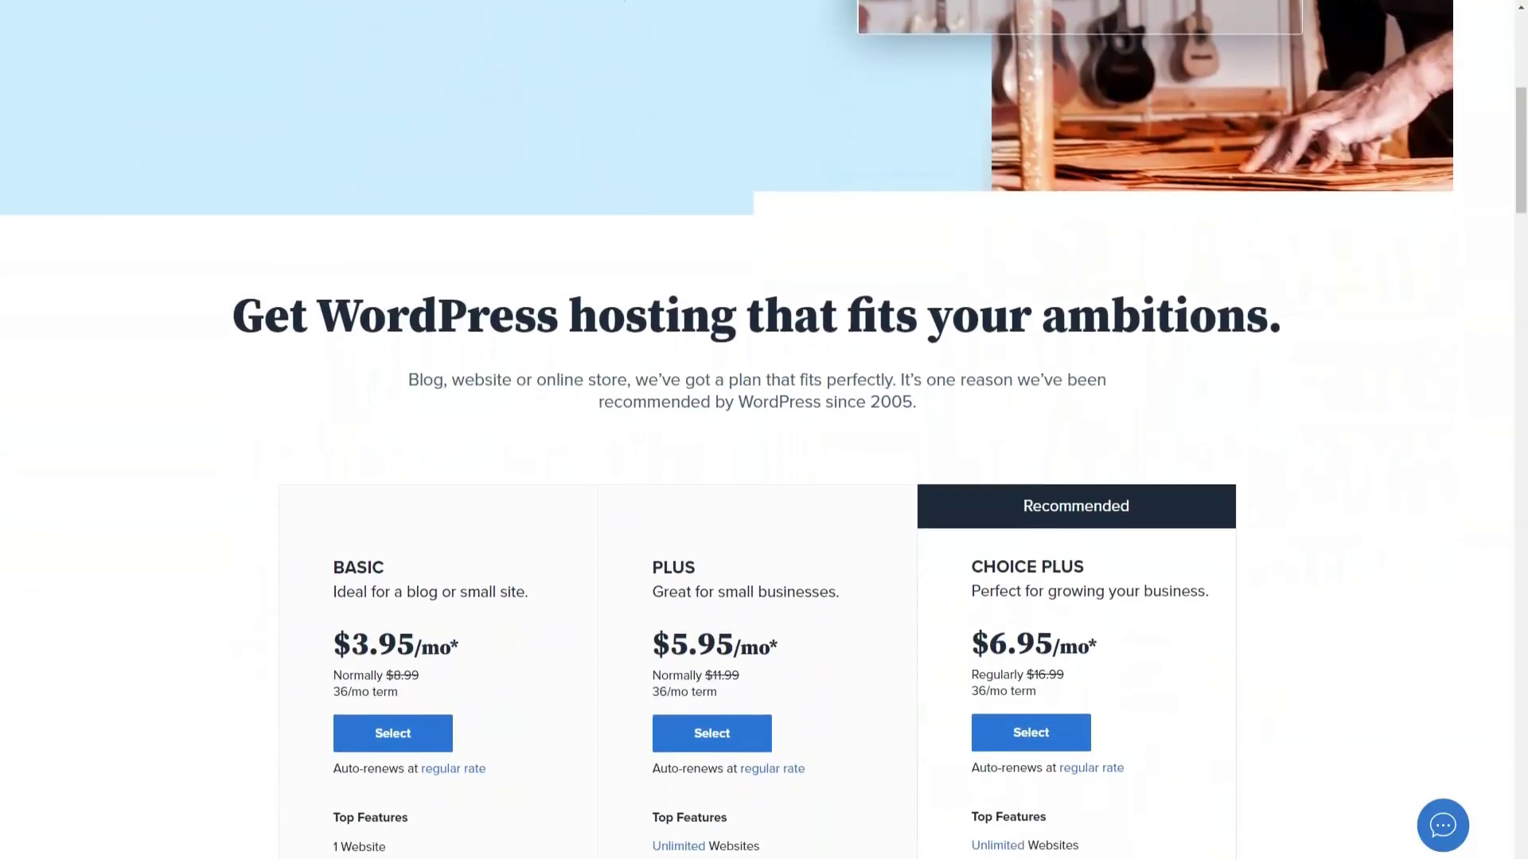
scroll(764, 430, down, 2)
scroll(765, 430, down, 1)
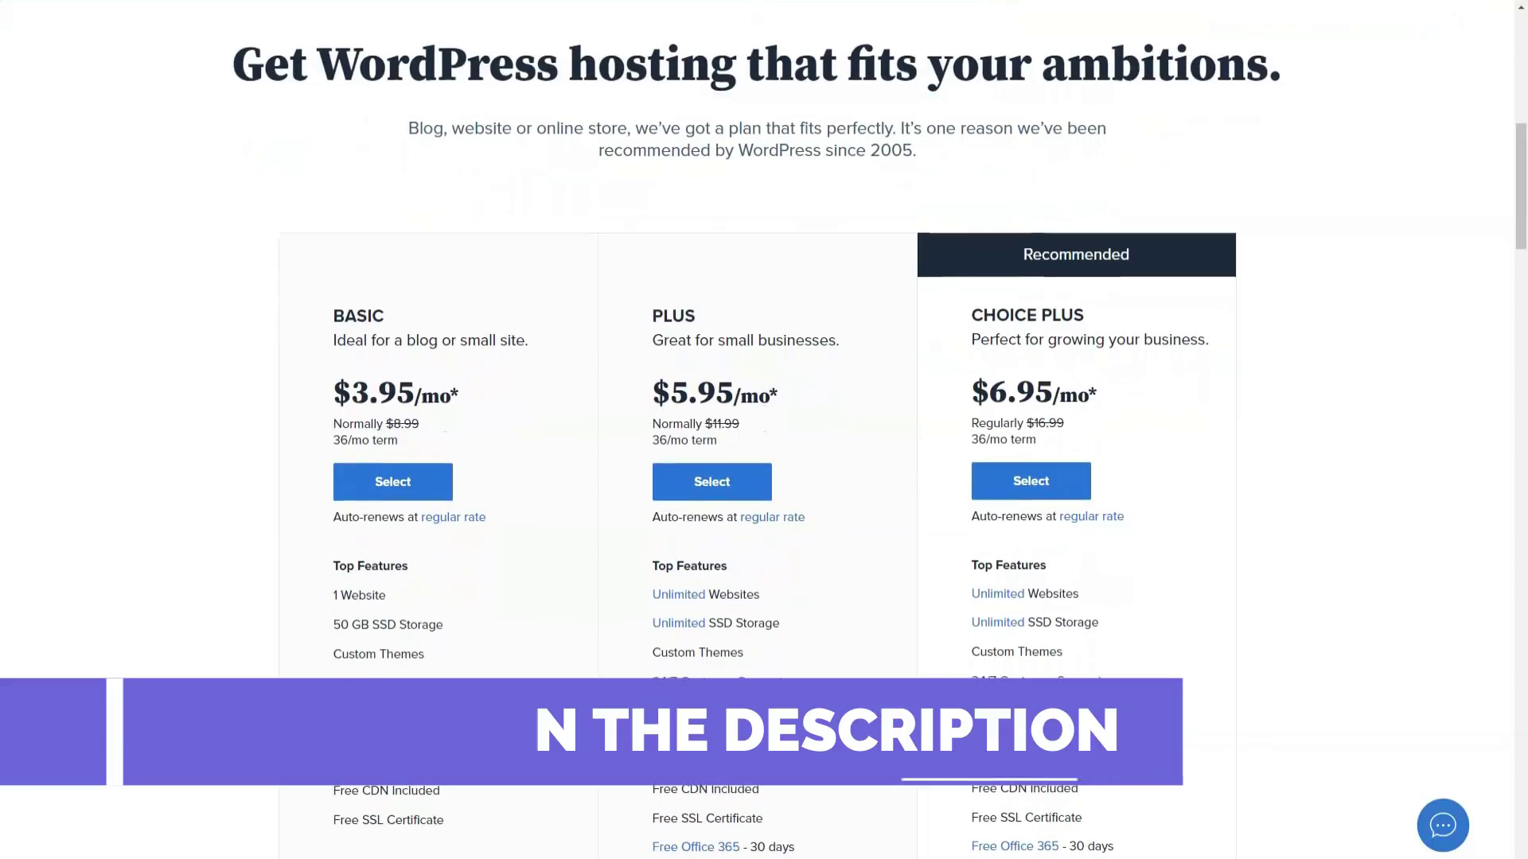
scroll(765, 429, down, 1)
scroll(764, 430, down, 1)
scroll(764, 430, down, 1)
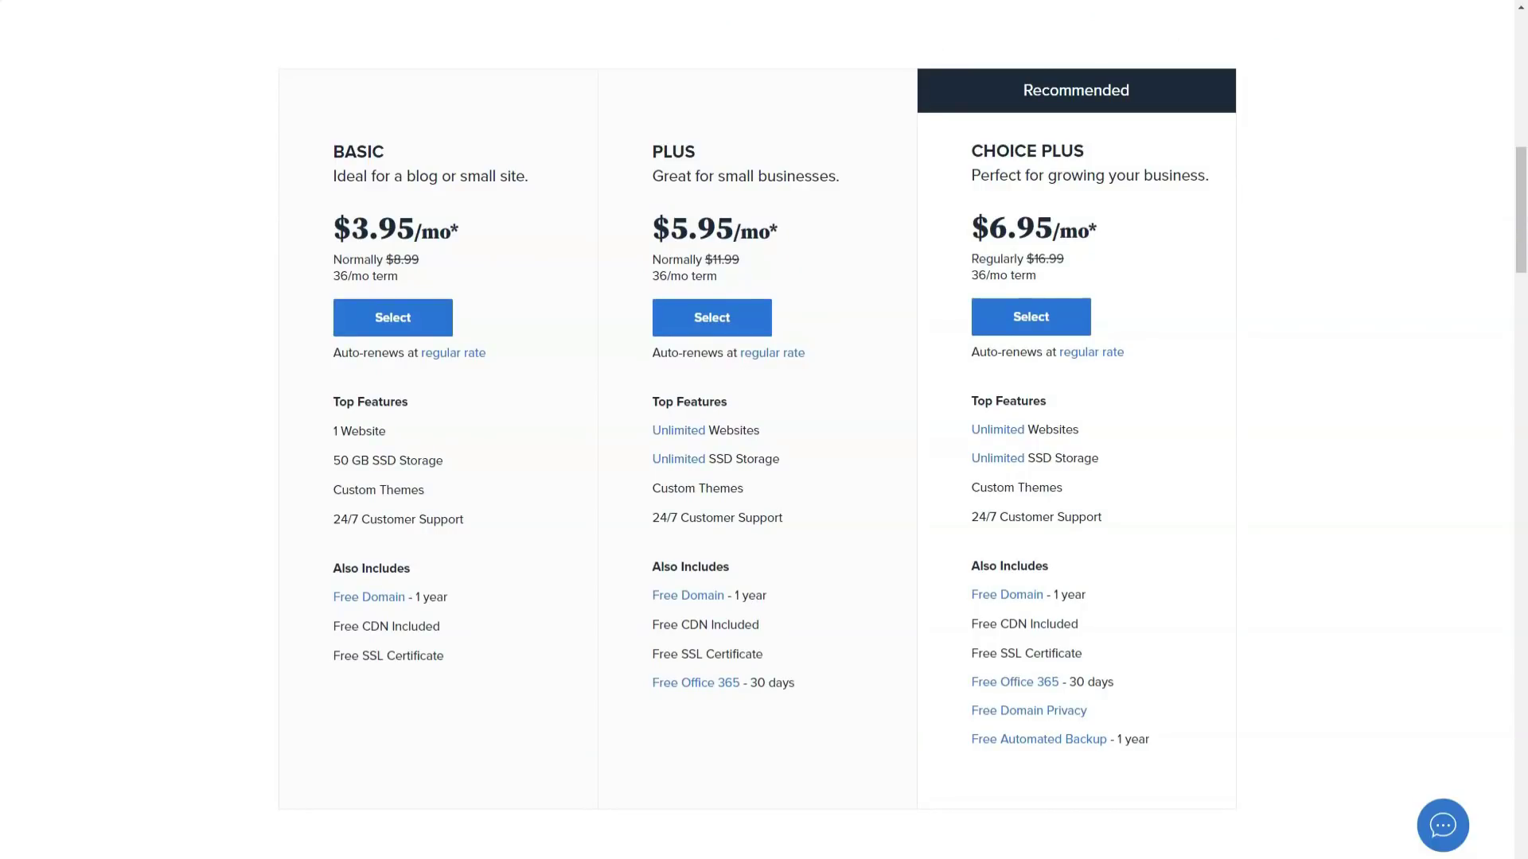
scroll(764, 430, down, 1)
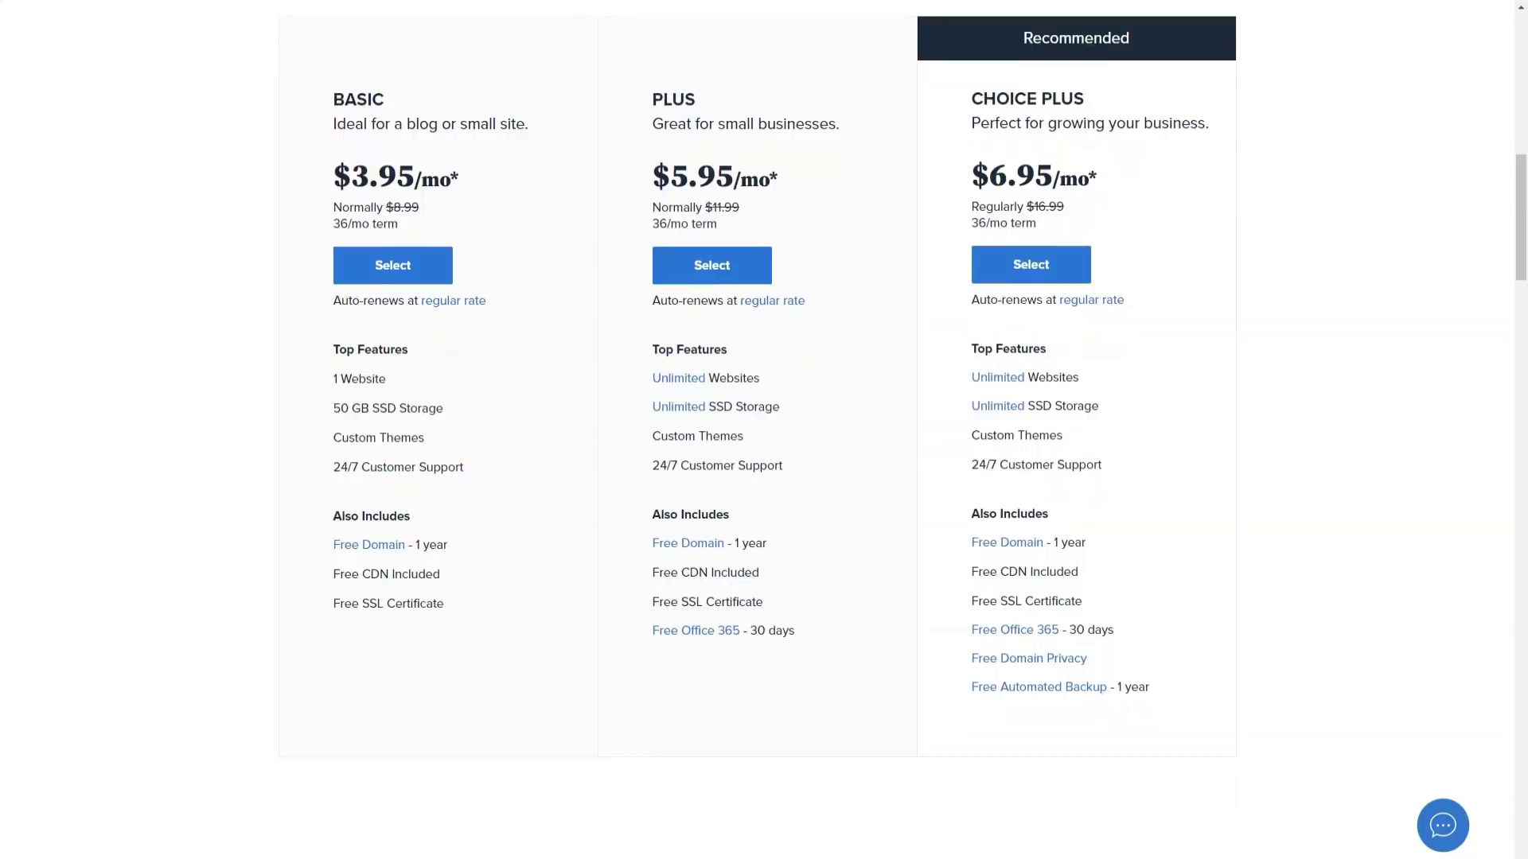
scroll(765, 430, down, 1)
scroll(764, 429, down, 2)
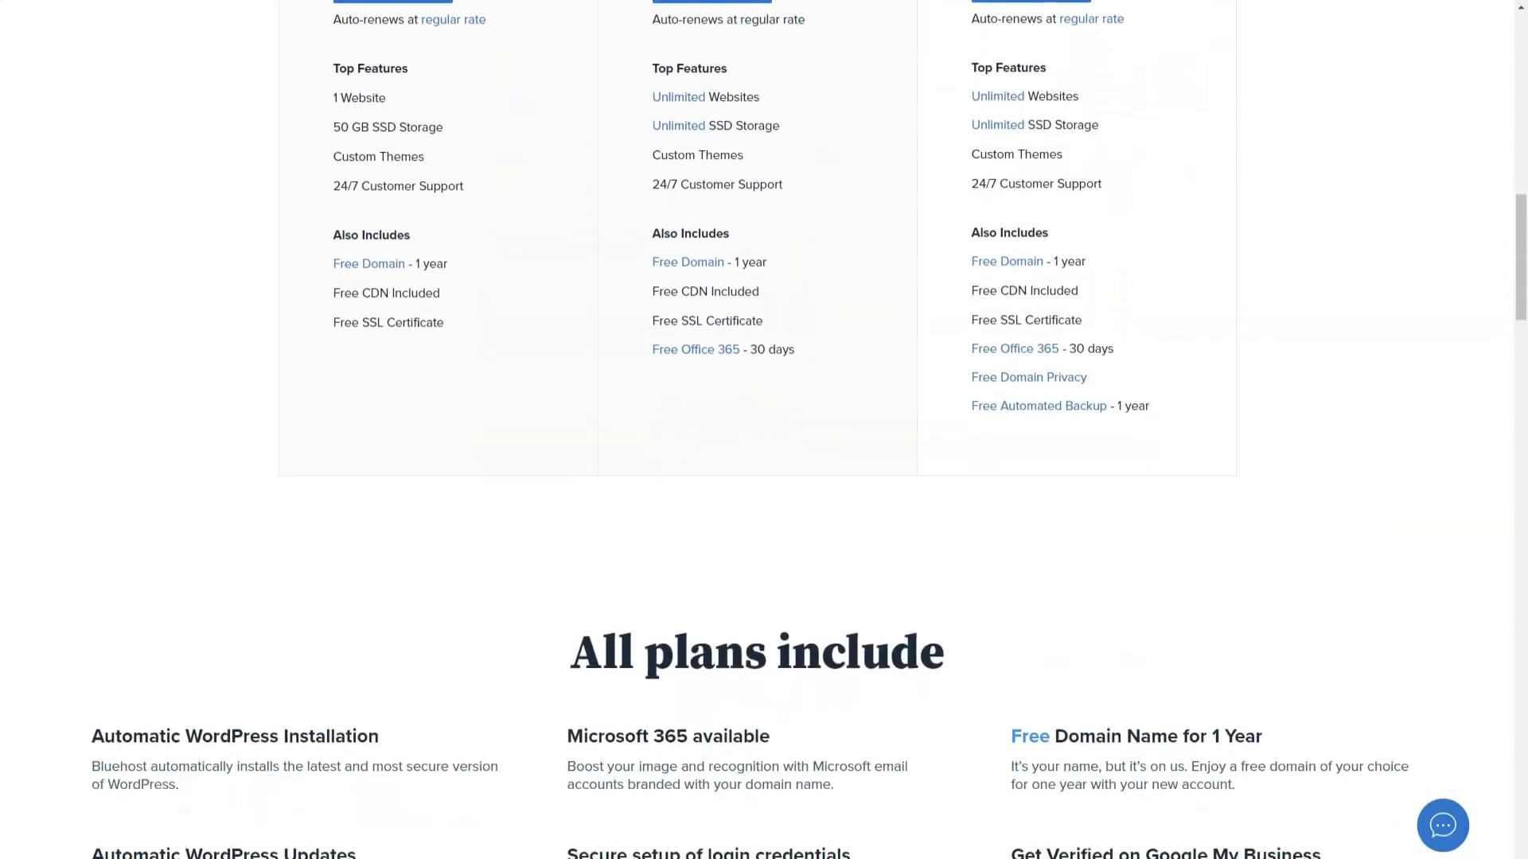
scroll(764, 430, down, 2)
scroll(763, 430, down, 2)
scroll(763, 430, down, 1)
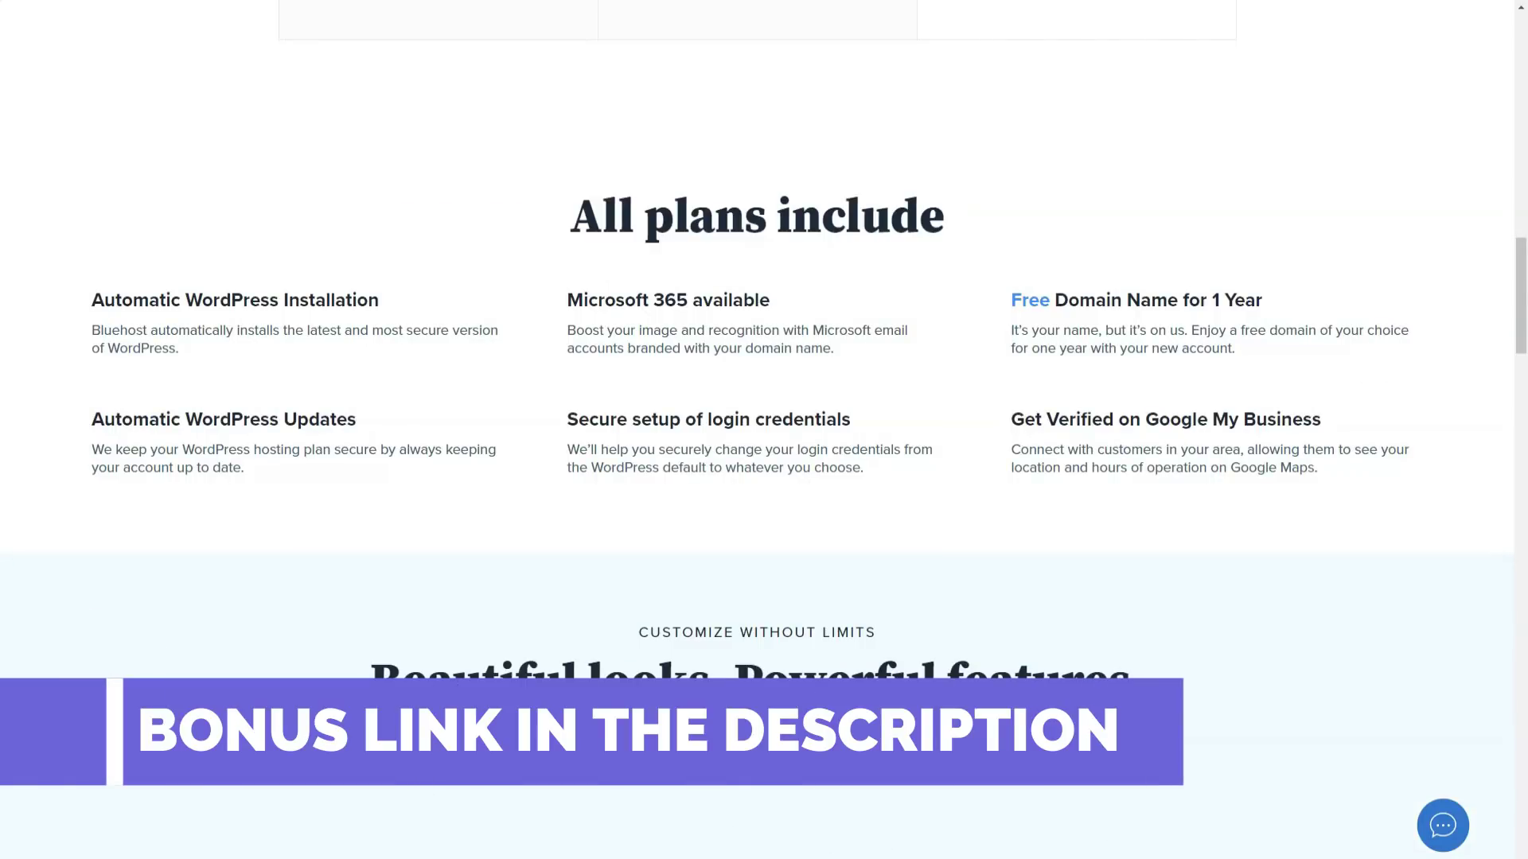
scroll(764, 430, down, 1)
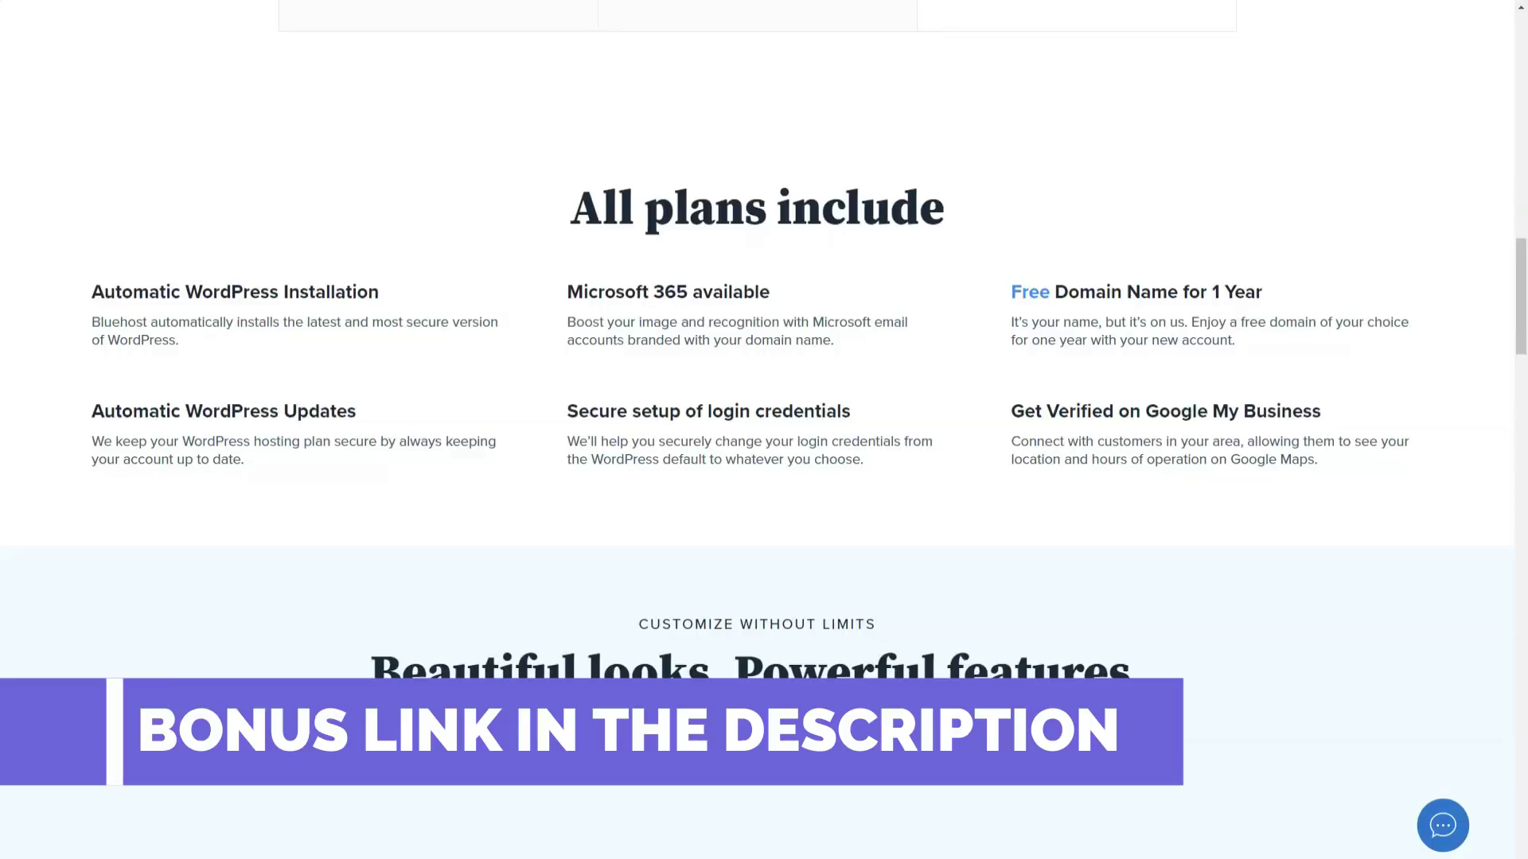
scroll(763, 430, down, 1)
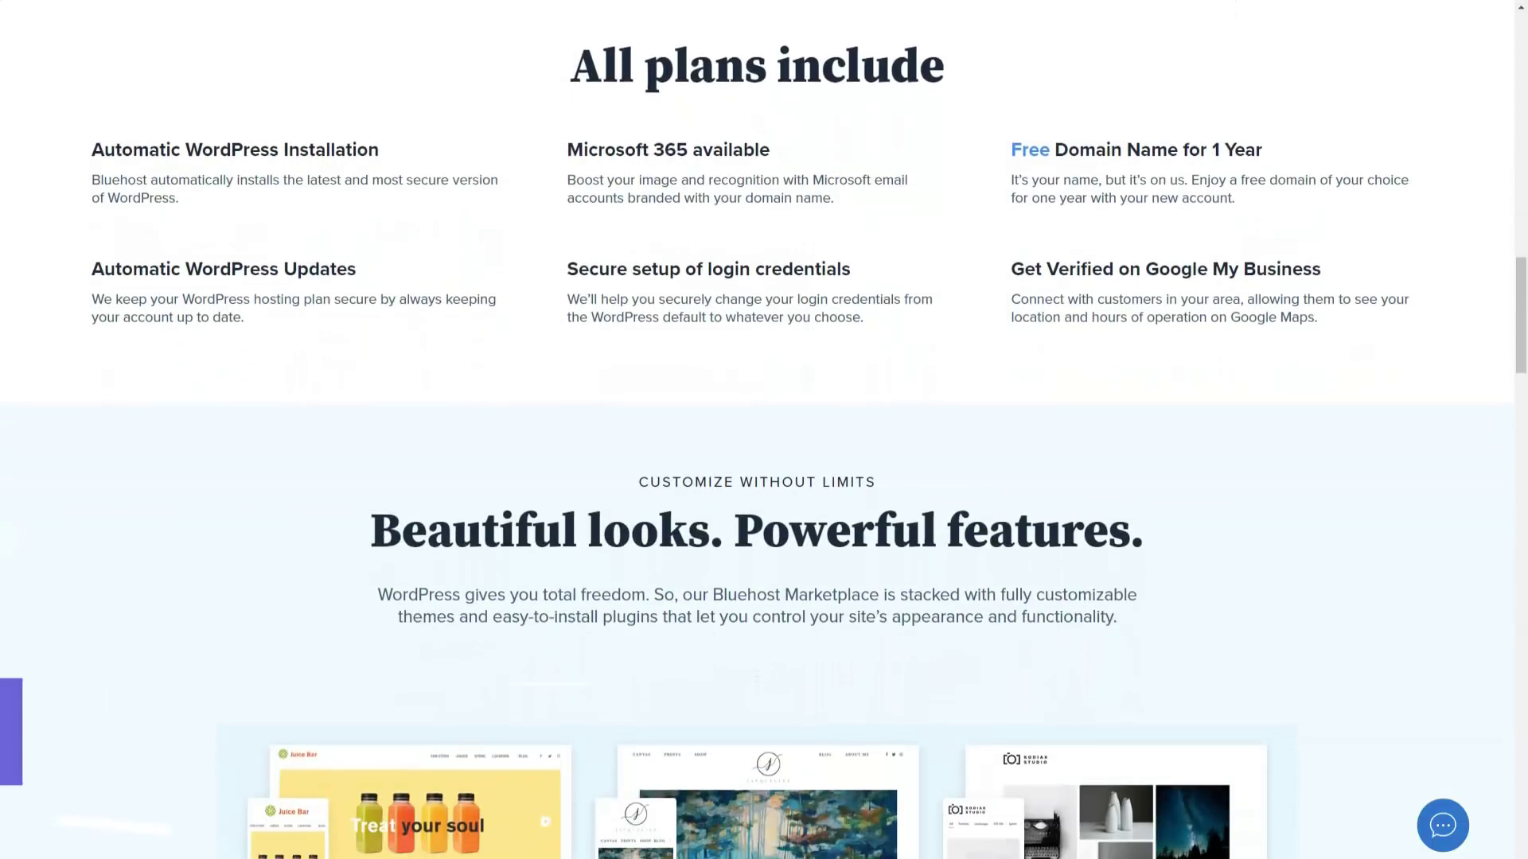
scroll(764, 431, down, 1)
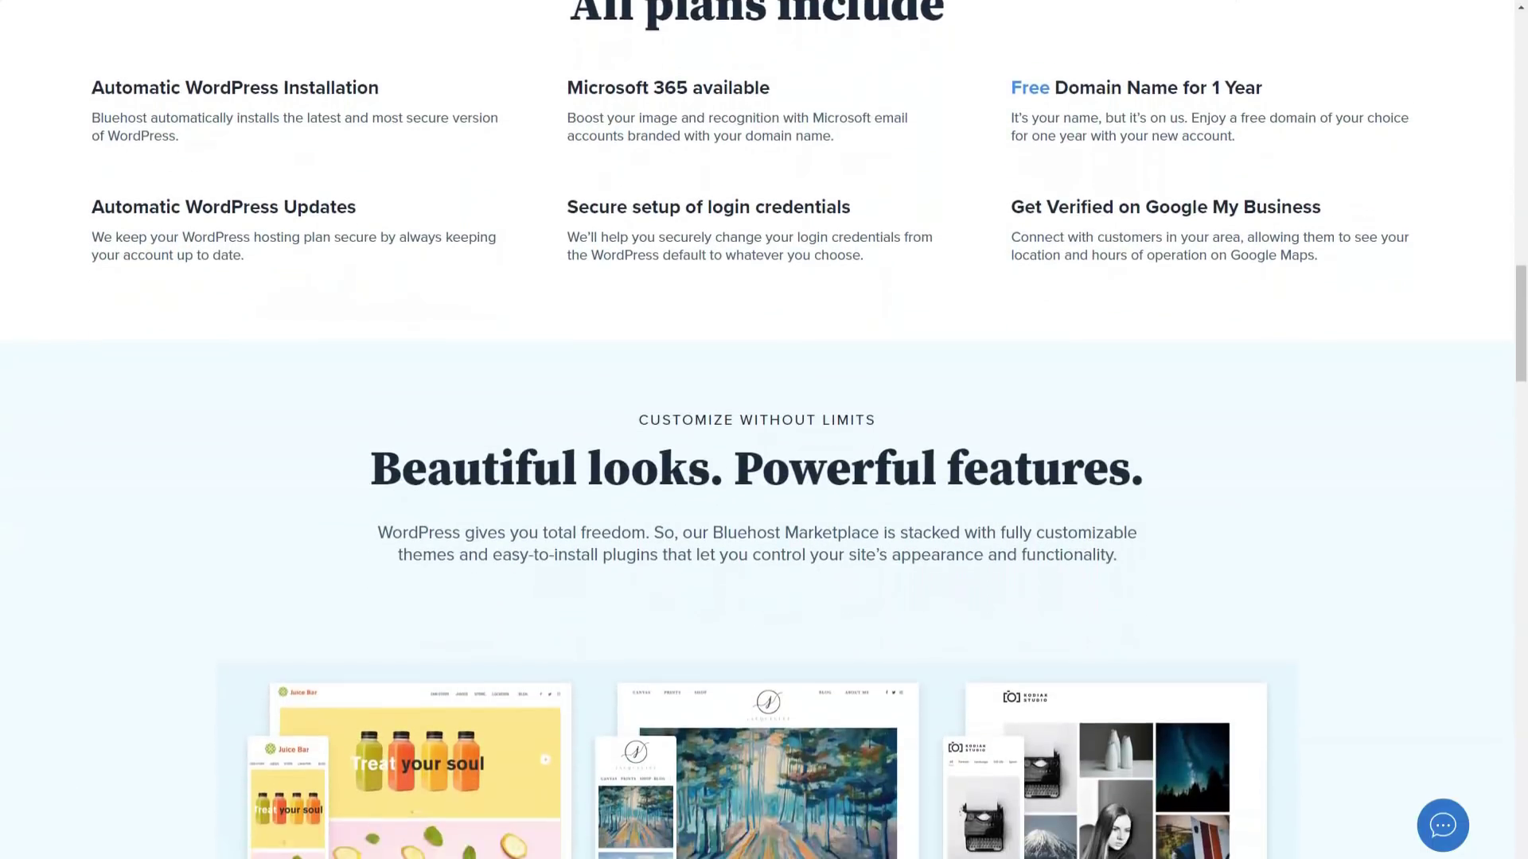
scroll(765, 430, down, 1)
scroll(764, 429, down, 1)
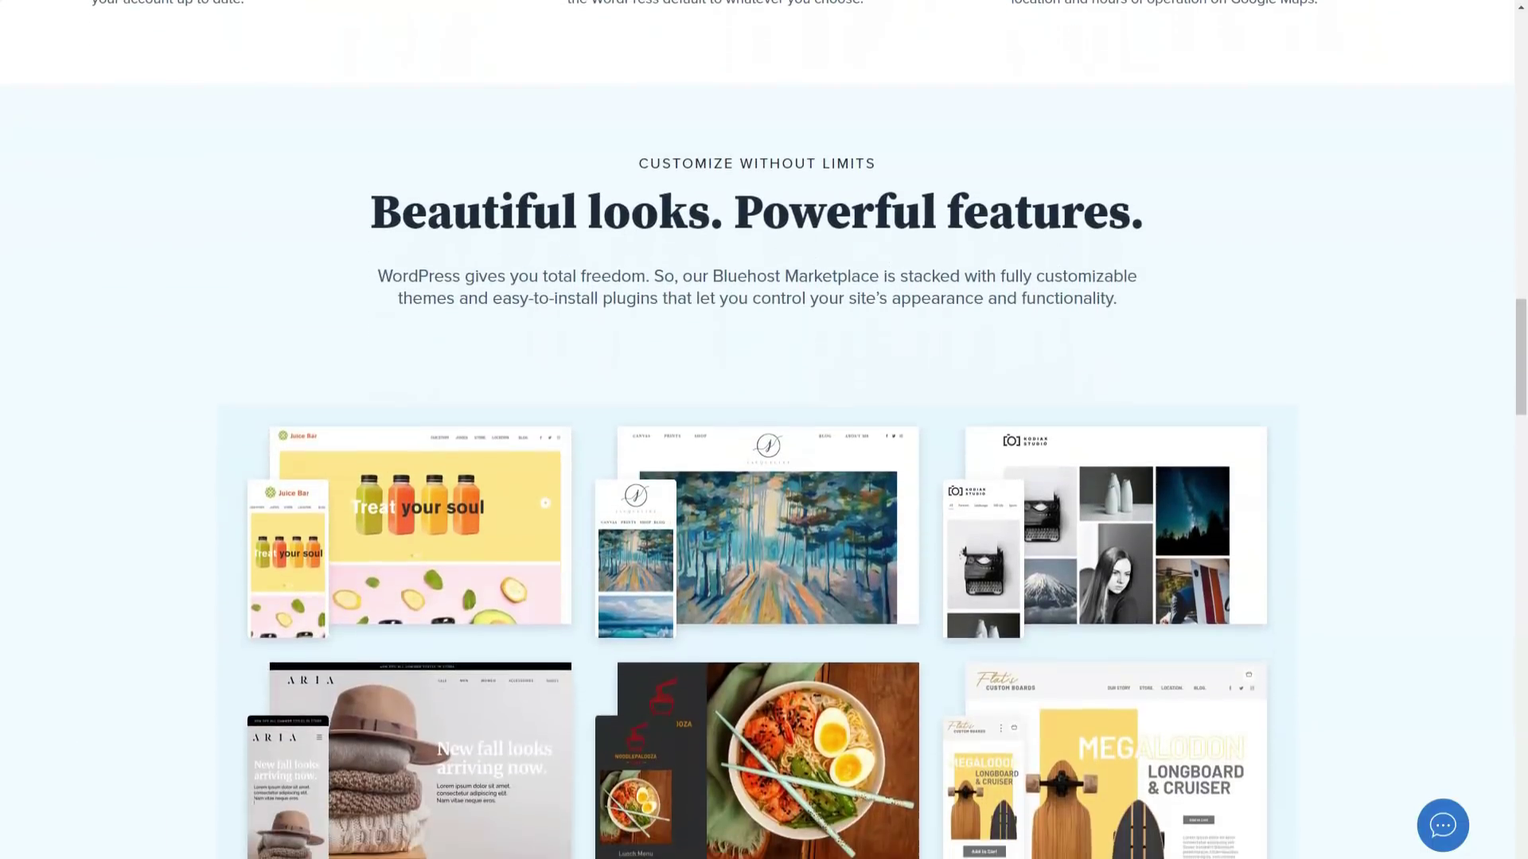
scroll(765, 431, down, 1)
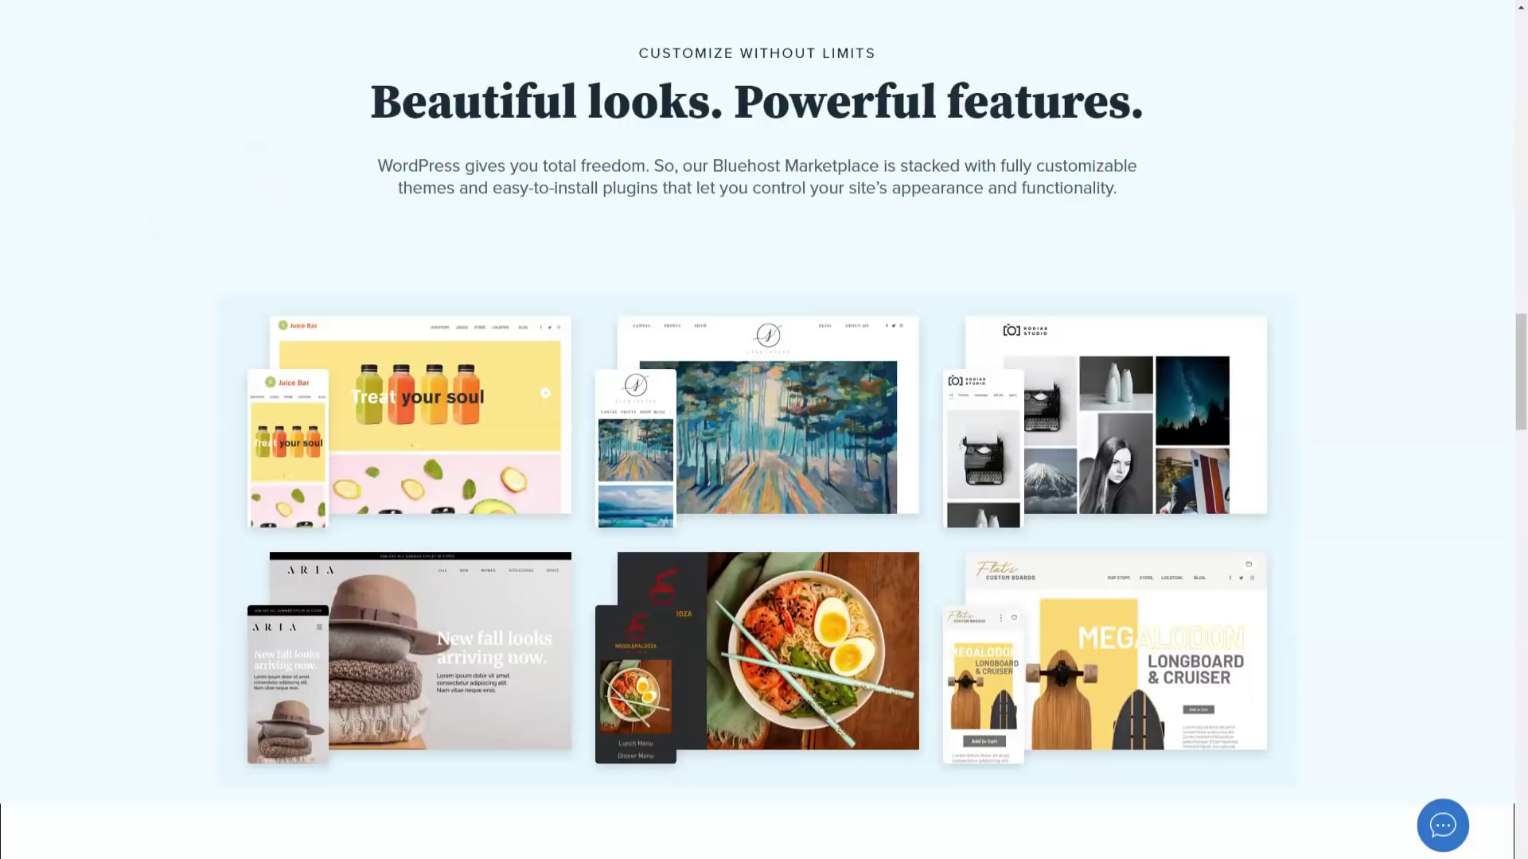
scroll(764, 430, down, 1)
scroll(764, 429, down, 1)
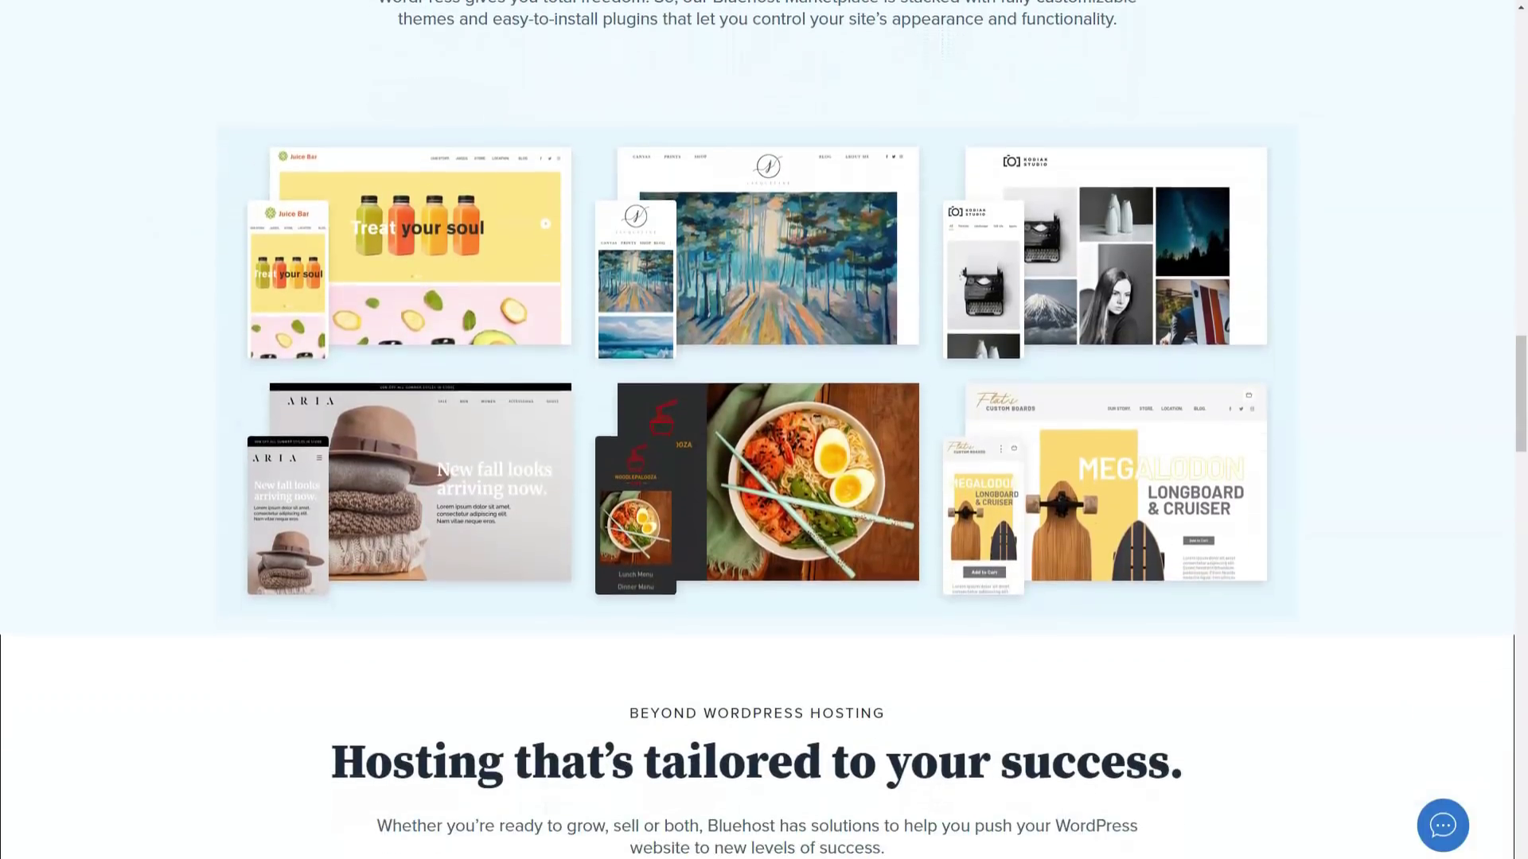
scroll(764, 430, down, 1)
scroll(764, 431, down, 1)
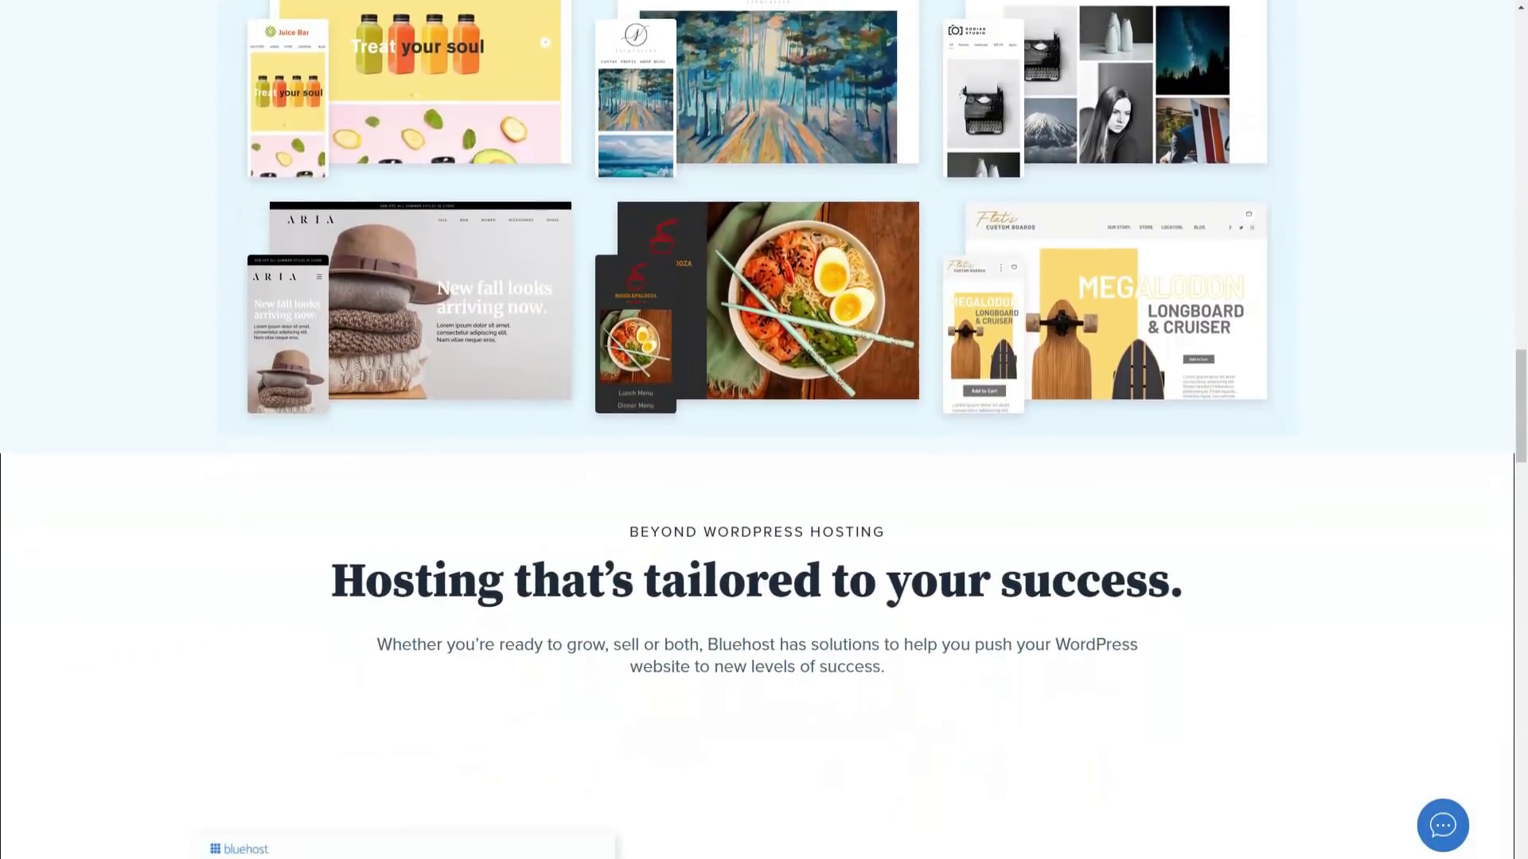
scroll(764, 430, down, 1)
scroll(765, 430, down, 1)
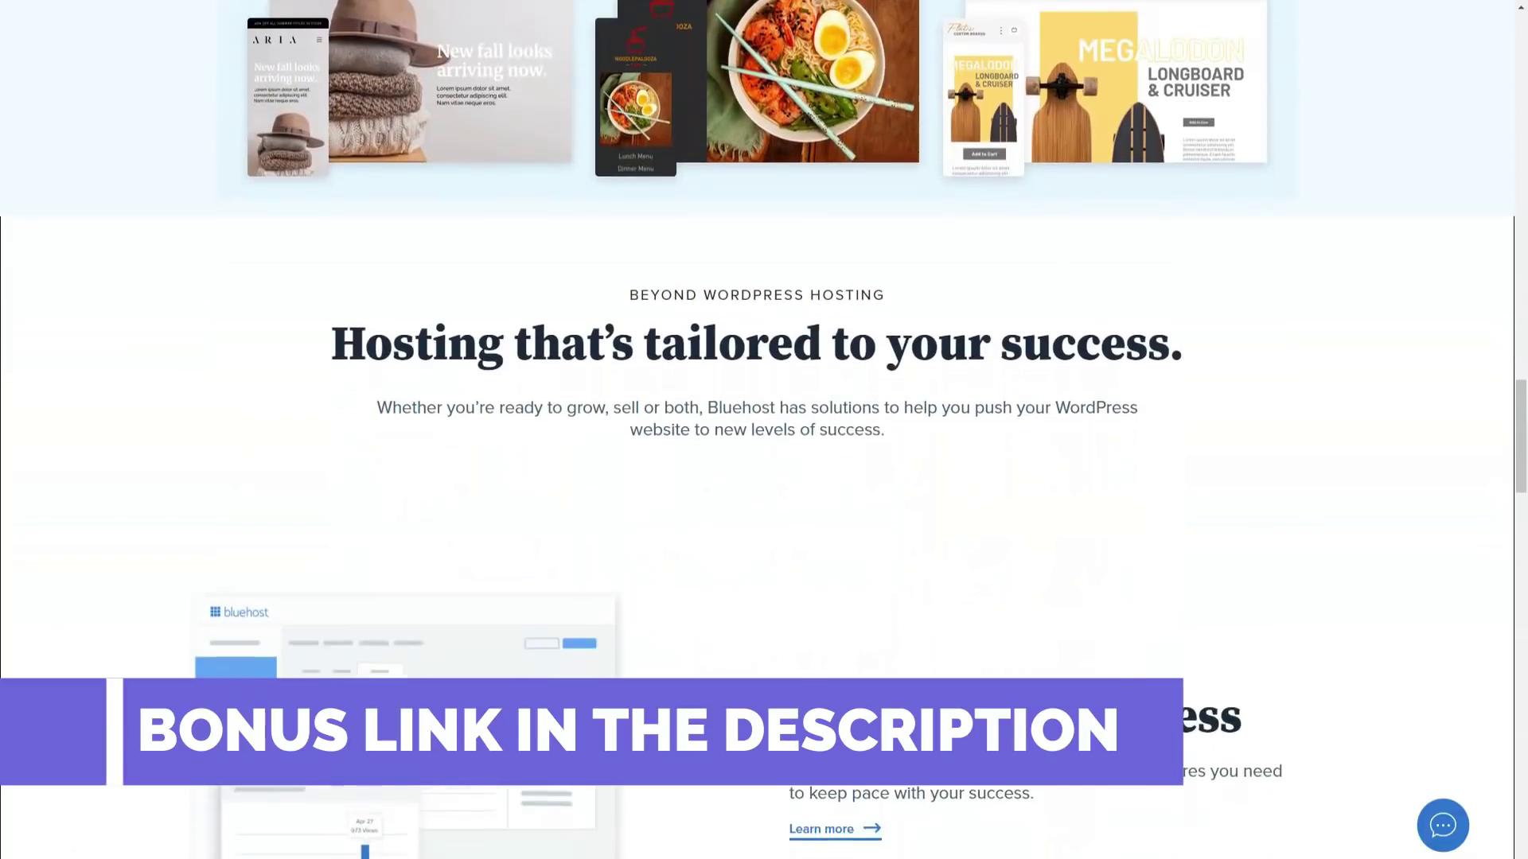
scroll(764, 431, down, 1)
scroll(763, 429, down, 1)
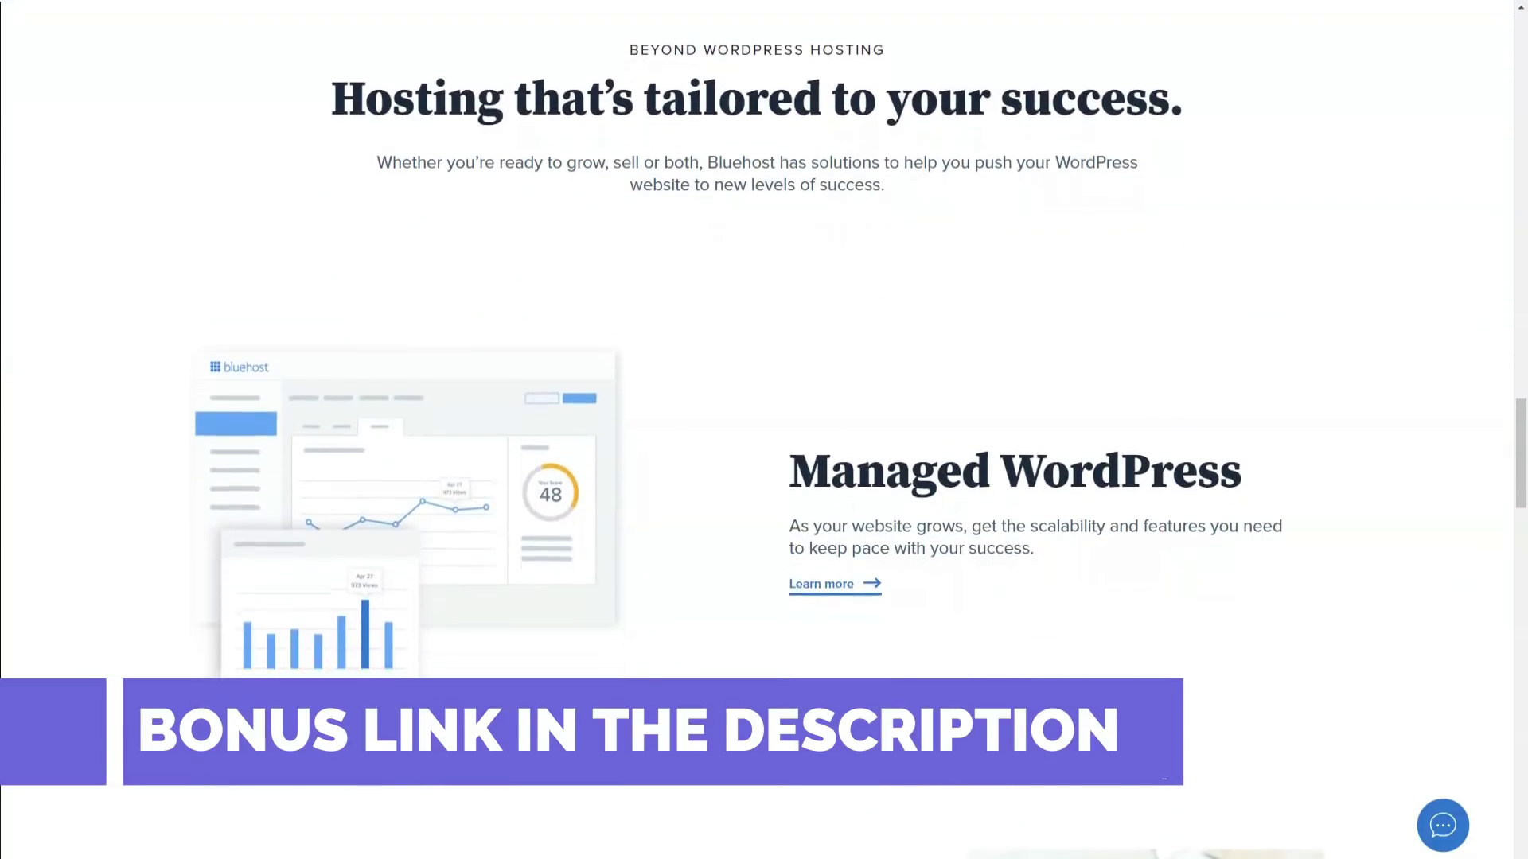
scroll(764, 429, down, 1)
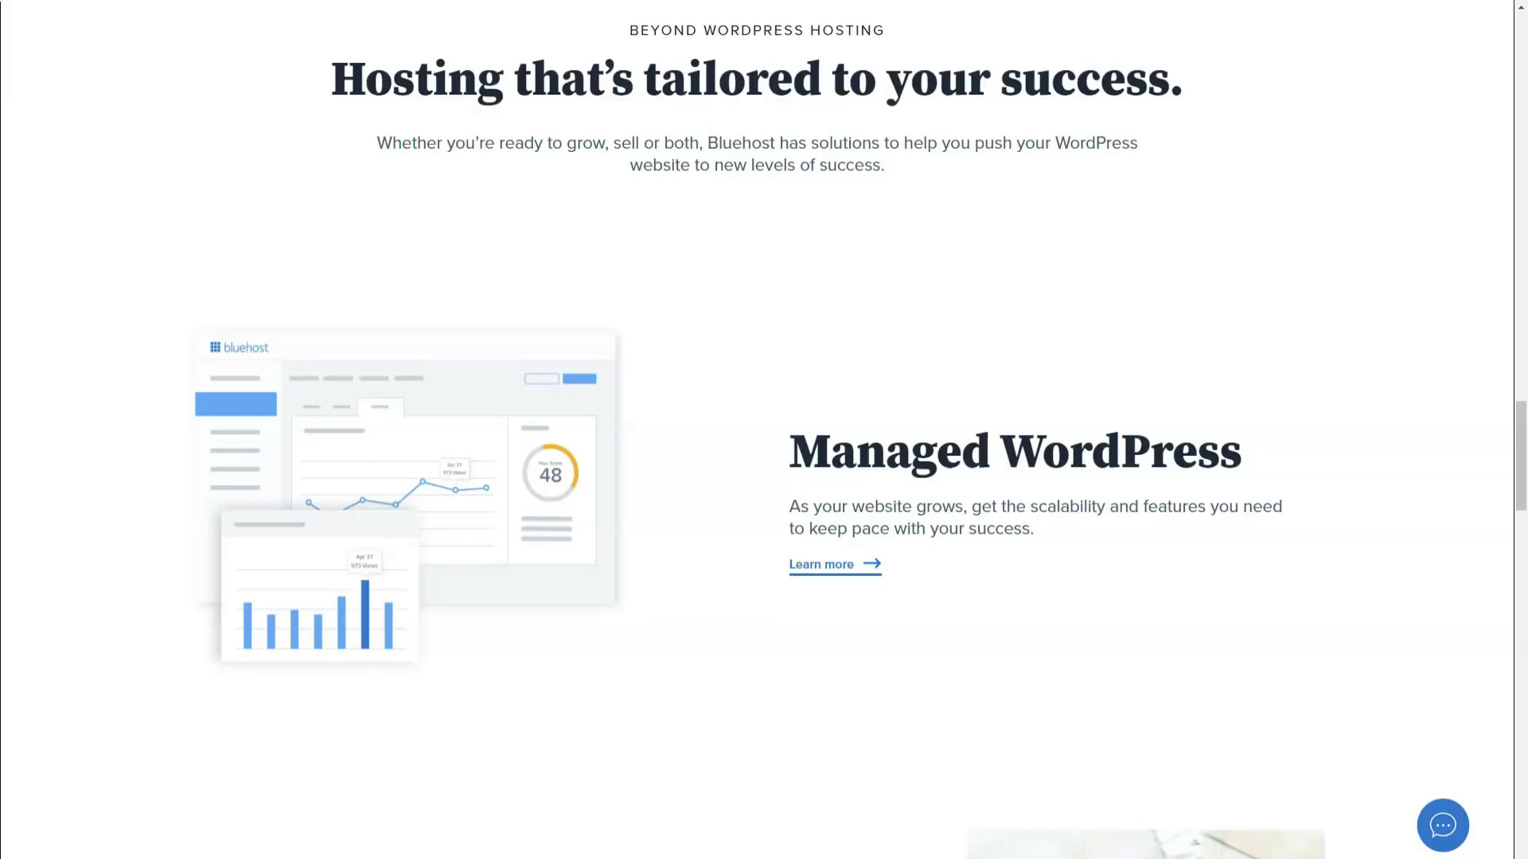
scroll(764, 429, down, 3)
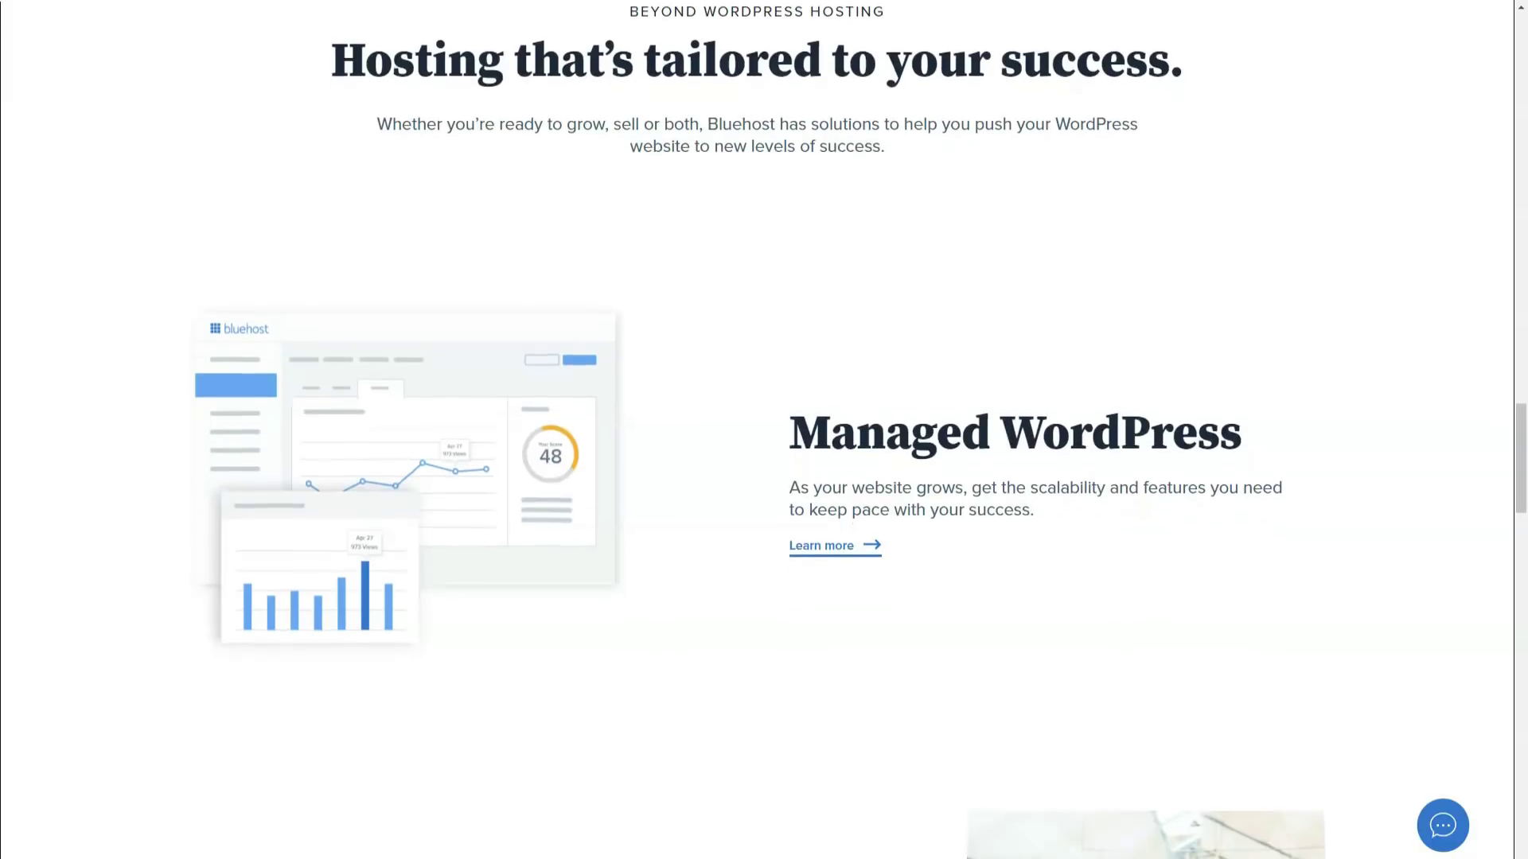
scroll(764, 430, down, 2)
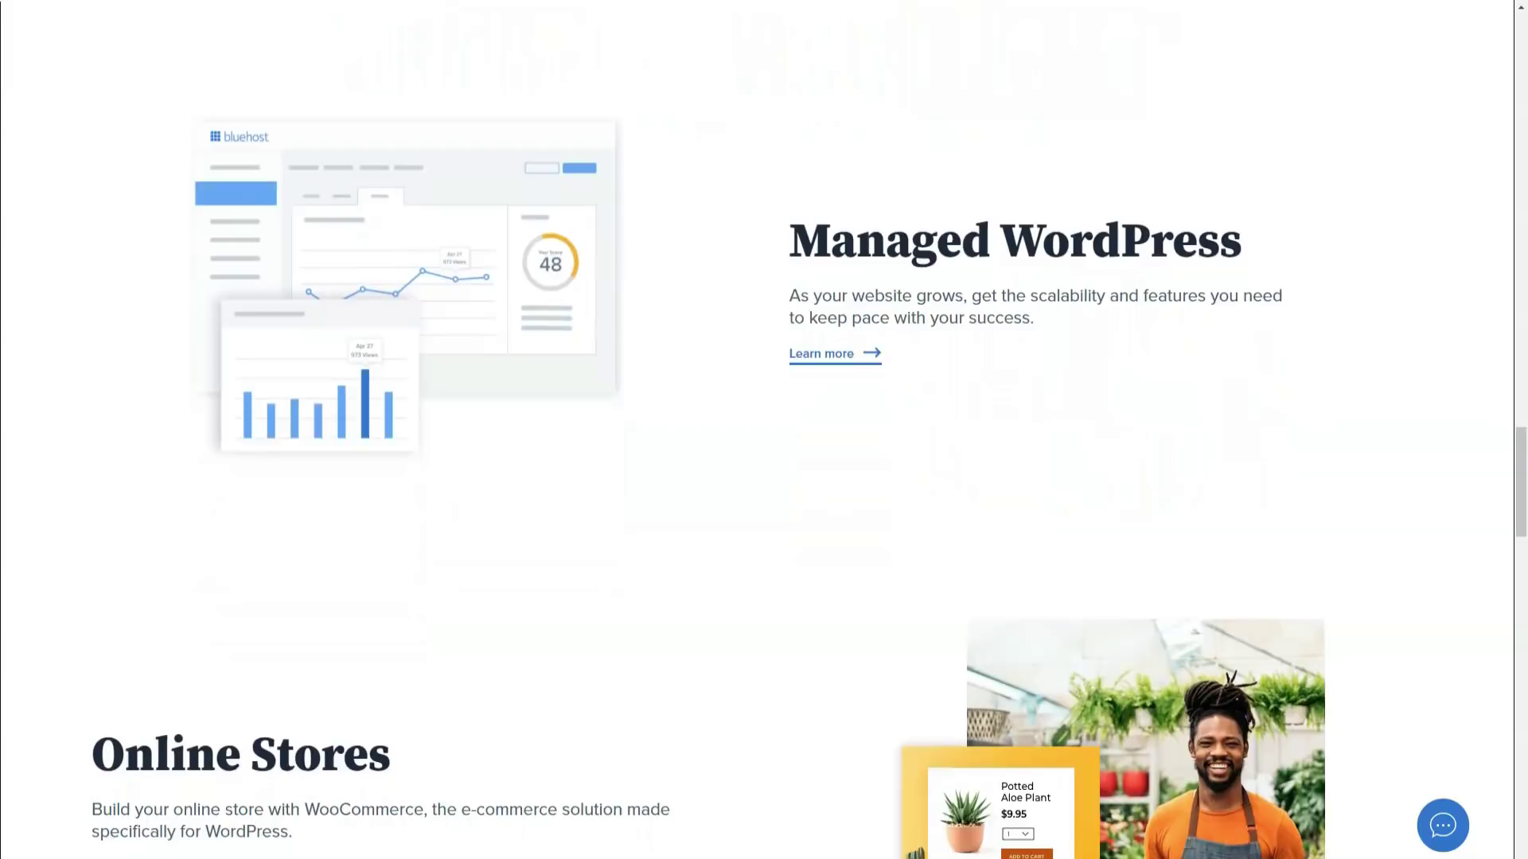
scroll(764, 429, down, 2)
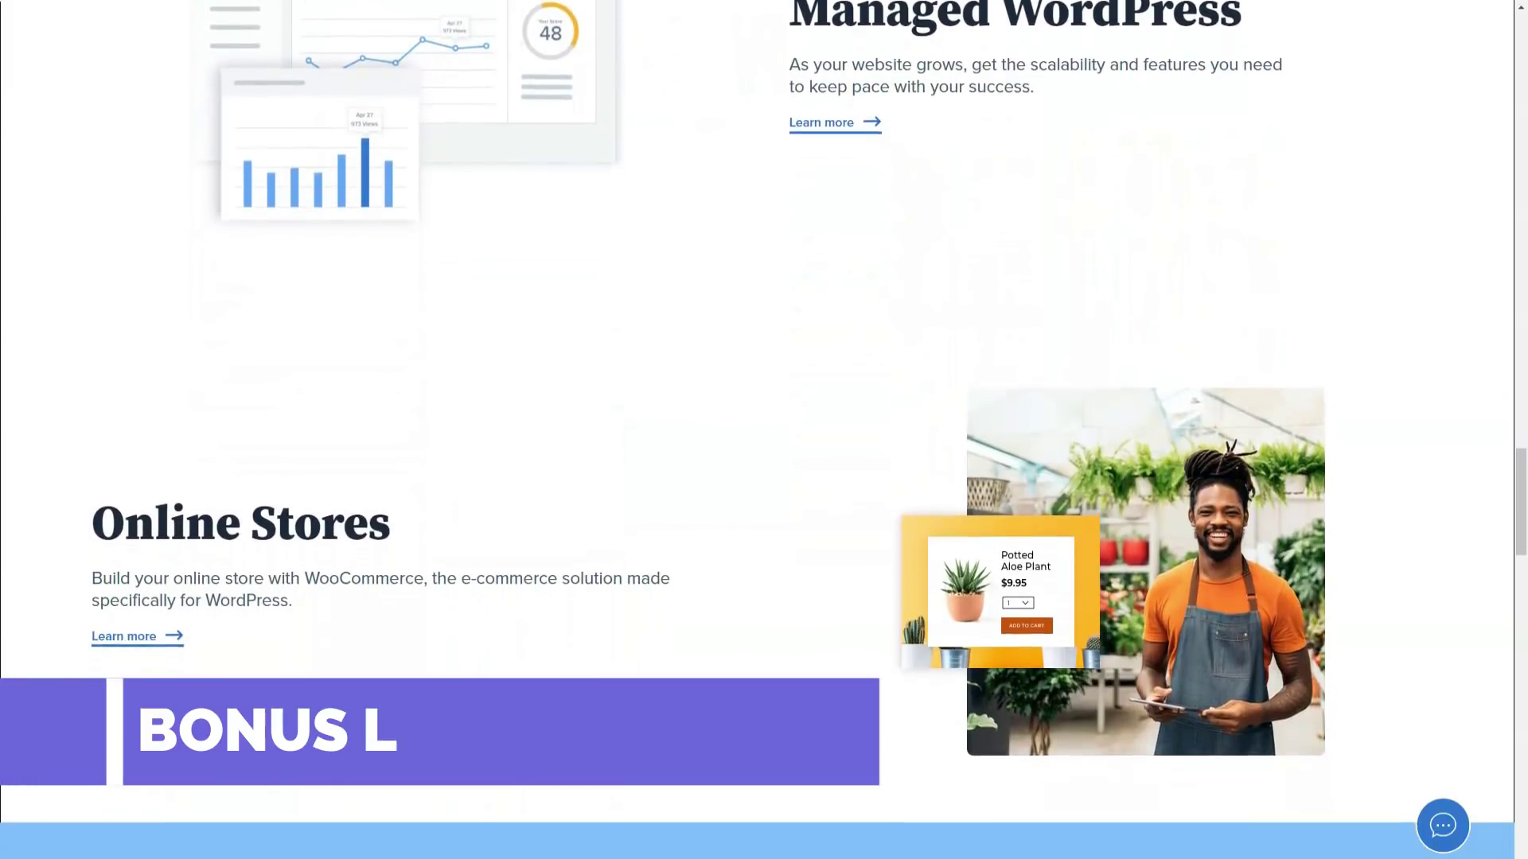
scroll(764, 431, down, 2)
scroll(765, 430, down, 1)
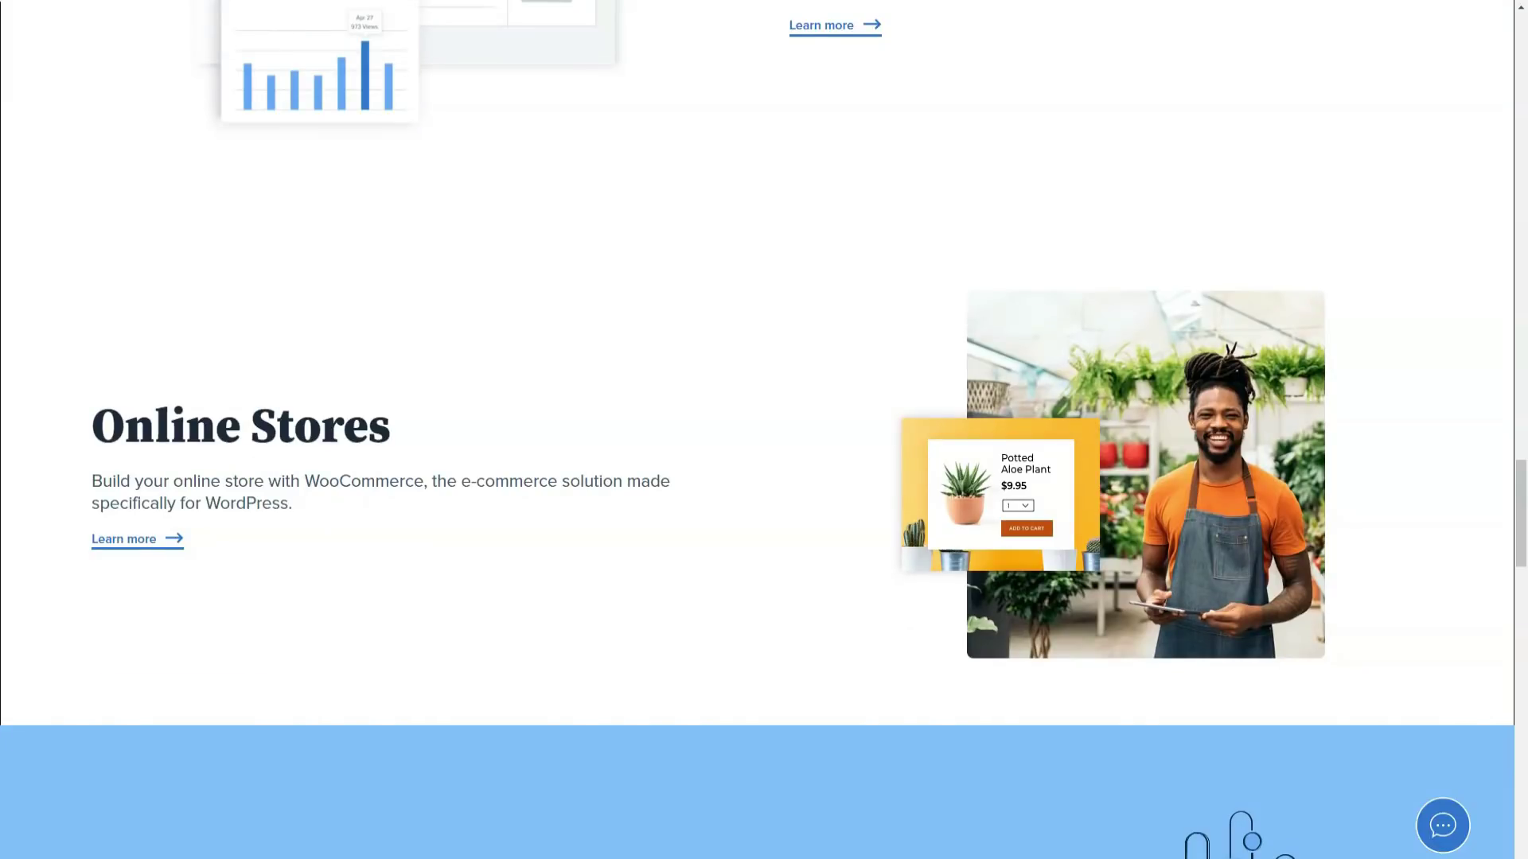
scroll(764, 430, down, 1)
scroll(764, 430, down, 1)
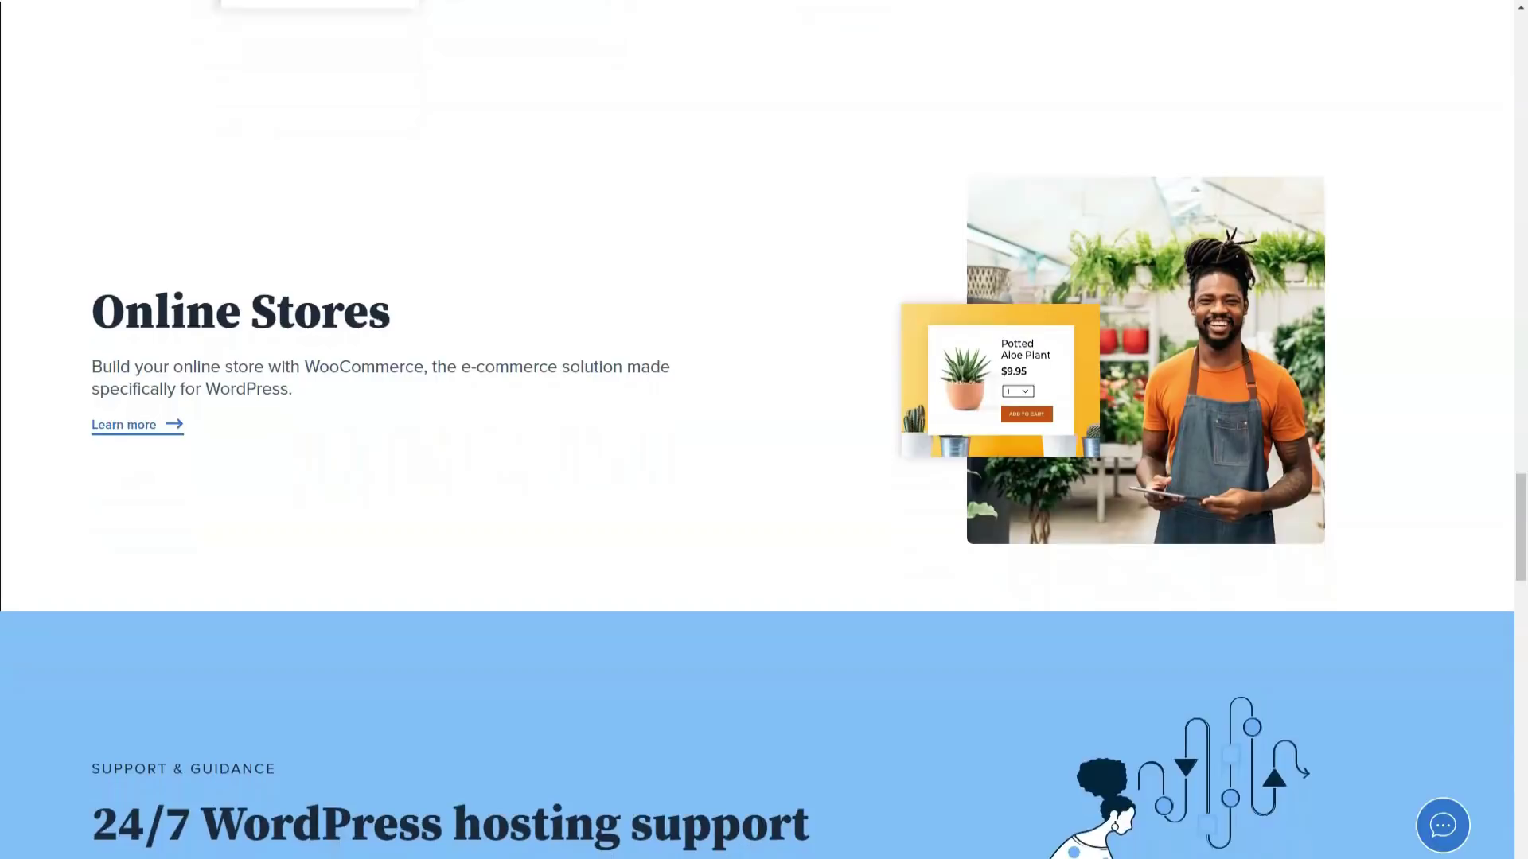
scroll(764, 430, down, 1)
scroll(763, 430, down, 1)
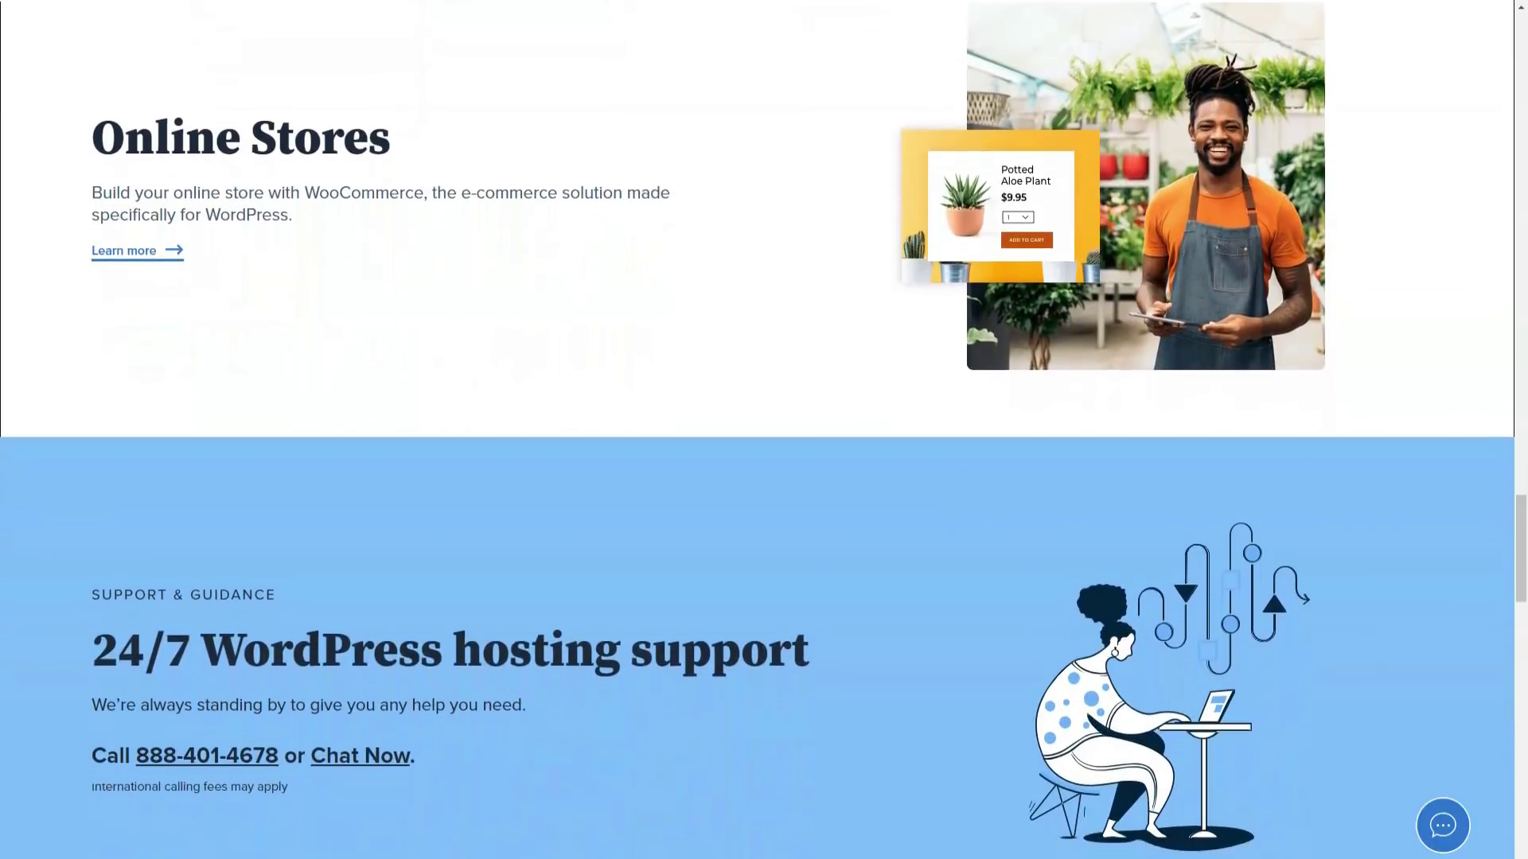
scroll(764, 430, down, 1)
scroll(765, 431, down, 1)
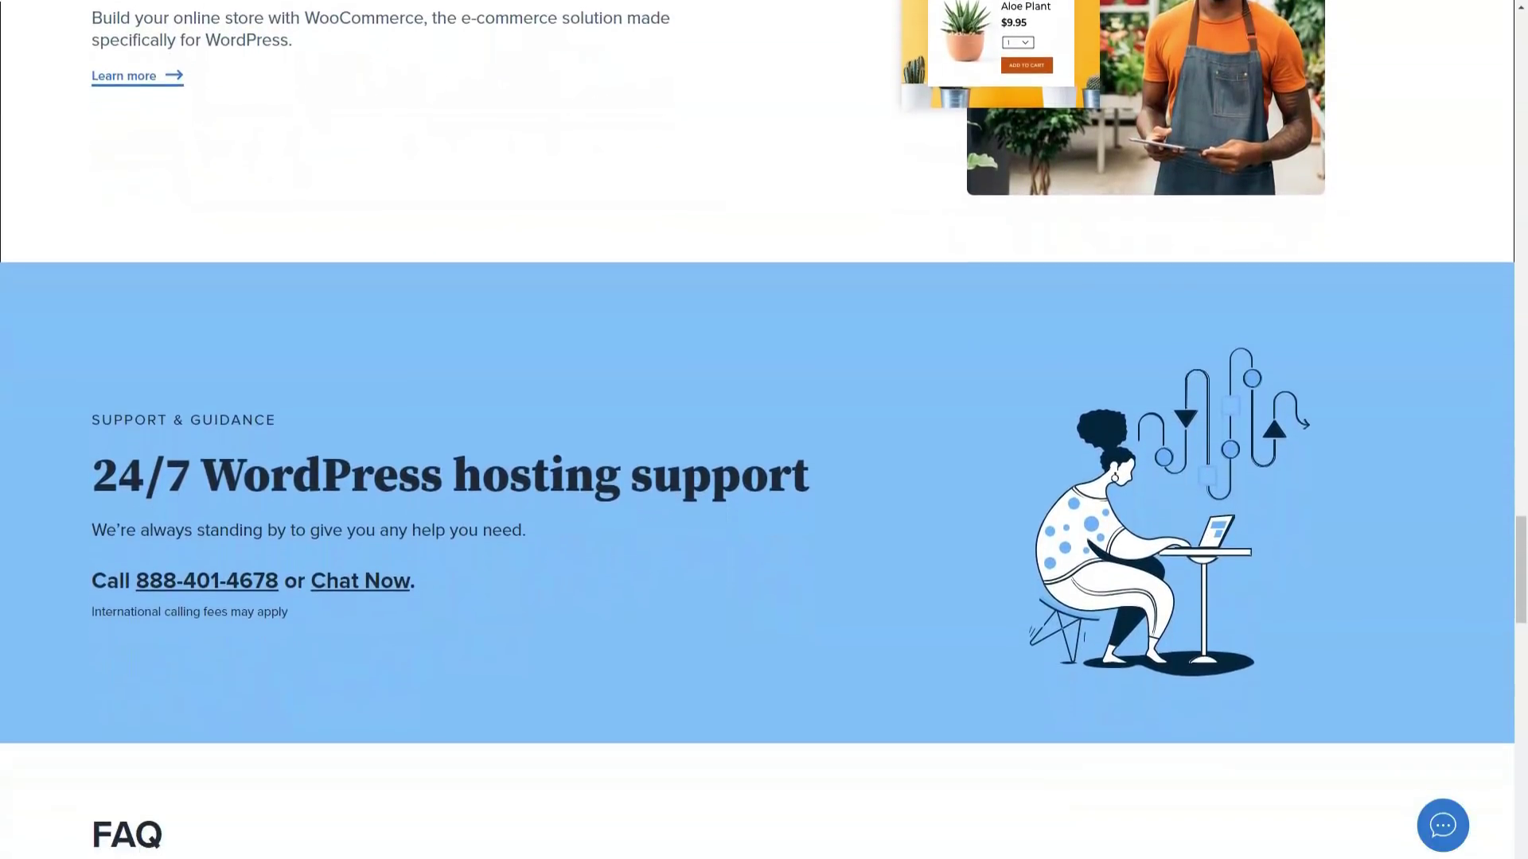
scroll(764, 429, down, 1)
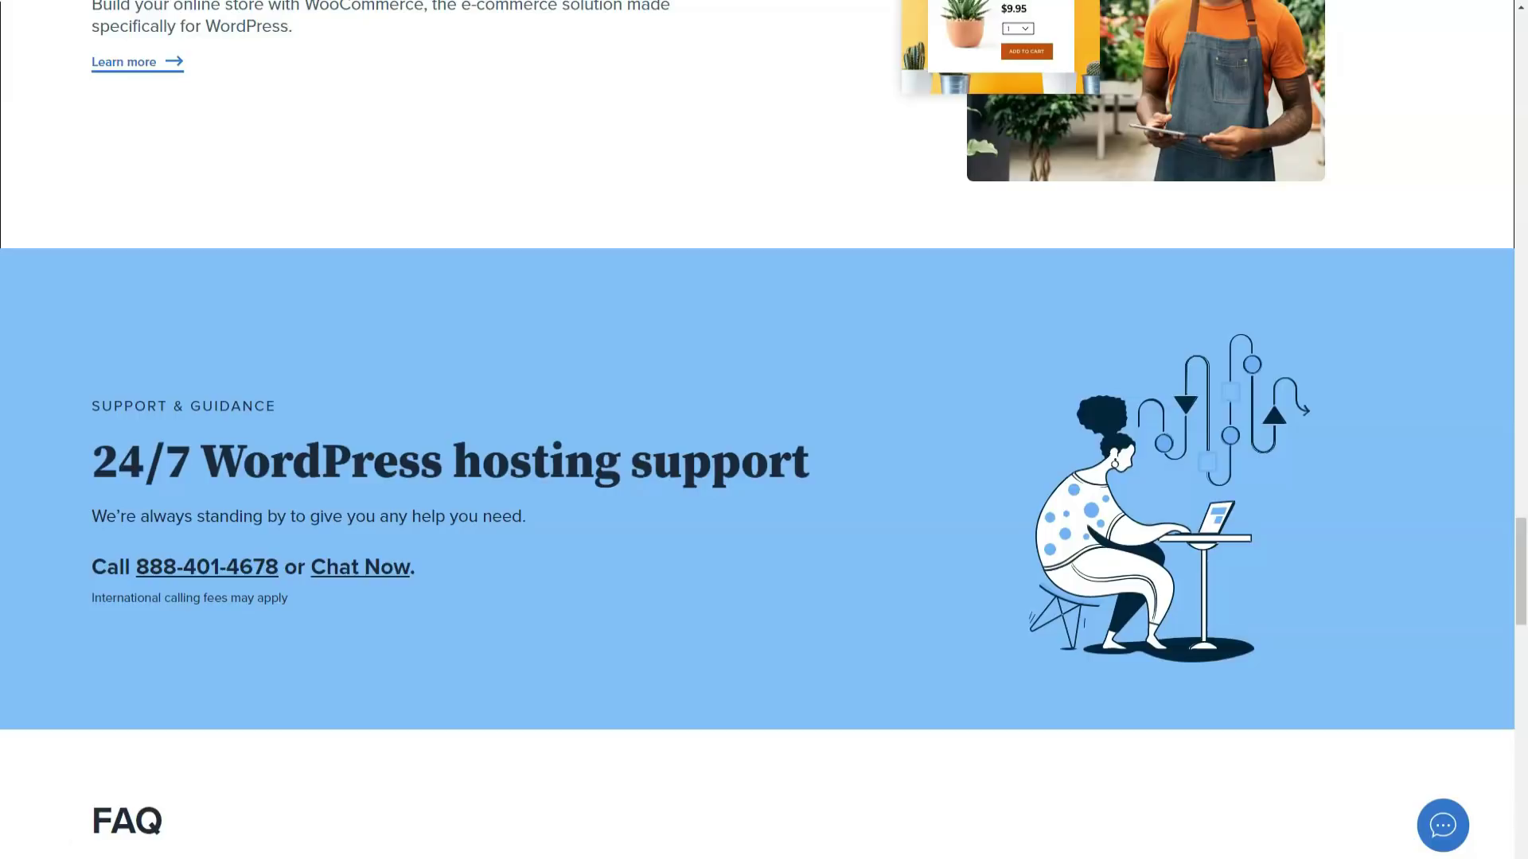
scroll(765, 430, down, 1)
scroll(763, 431, down, 1)
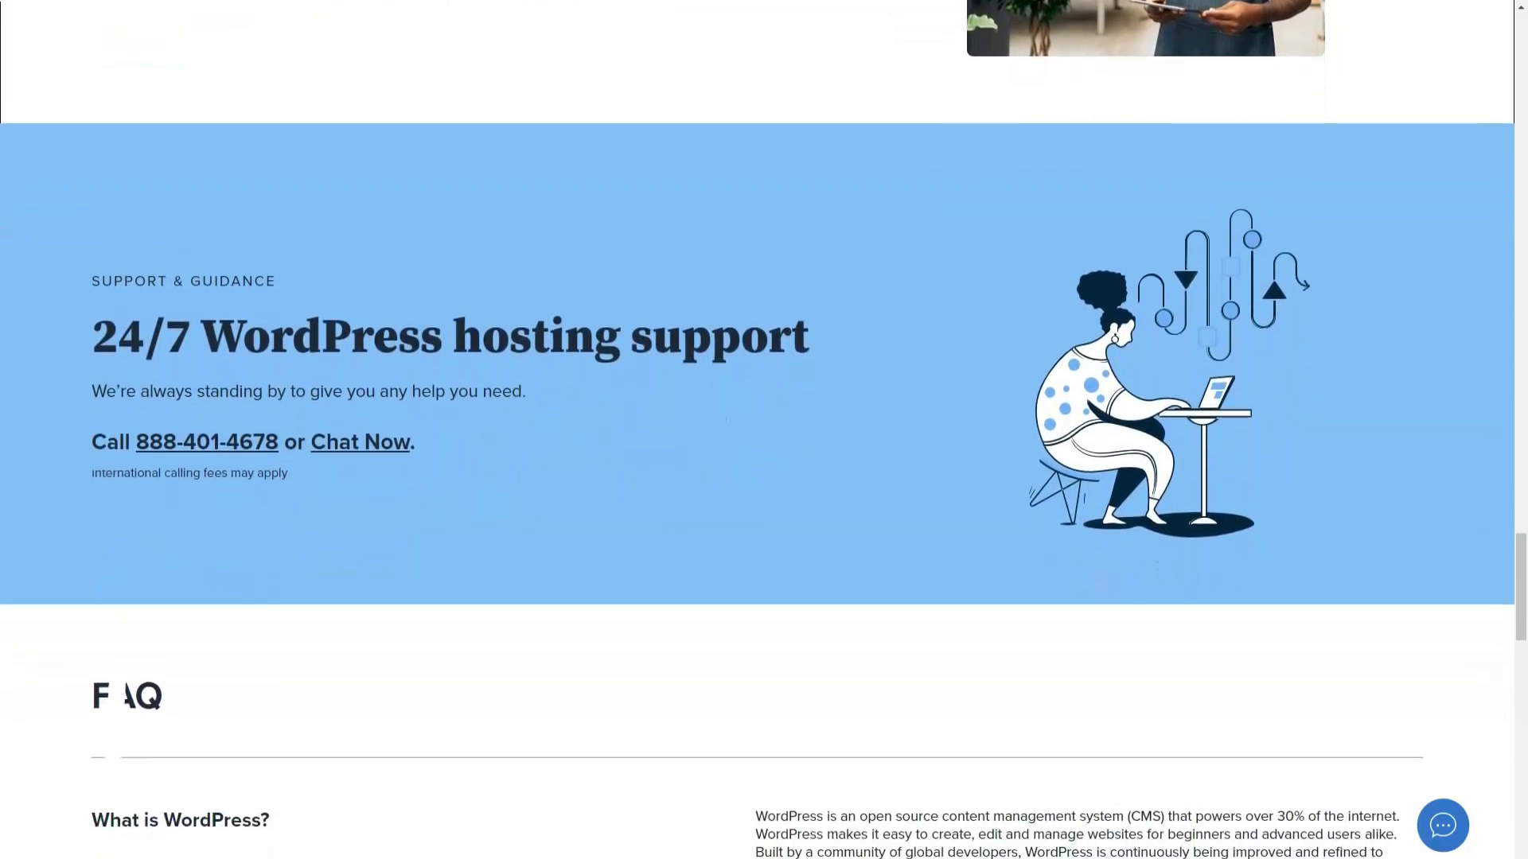
scroll(763, 430, down, 1)
scroll(764, 430, down, 1)
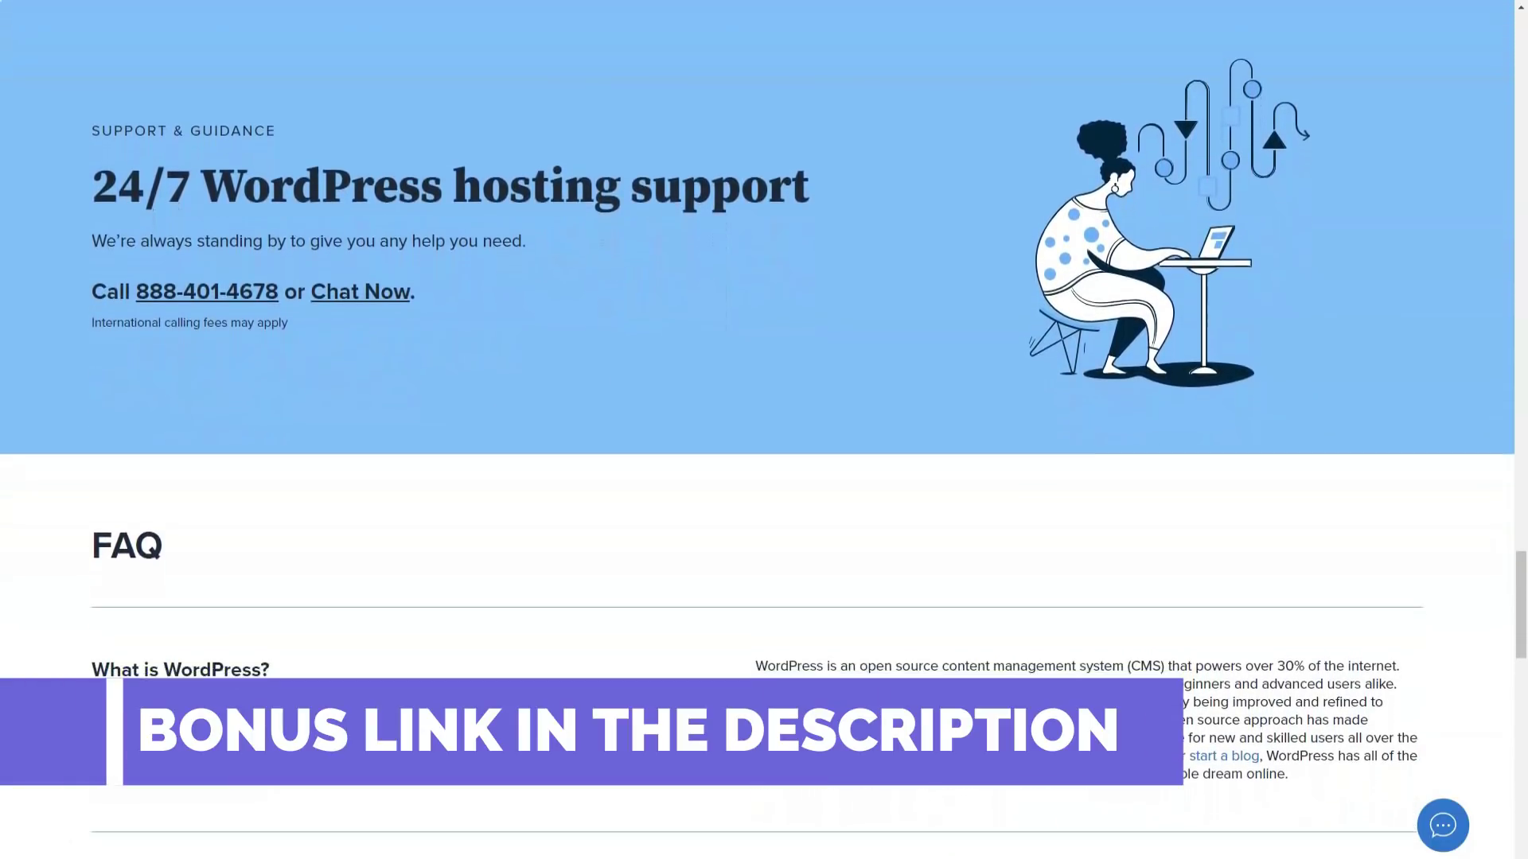
scroll(765, 430, down, 1)
scroll(765, 430, down, 1)
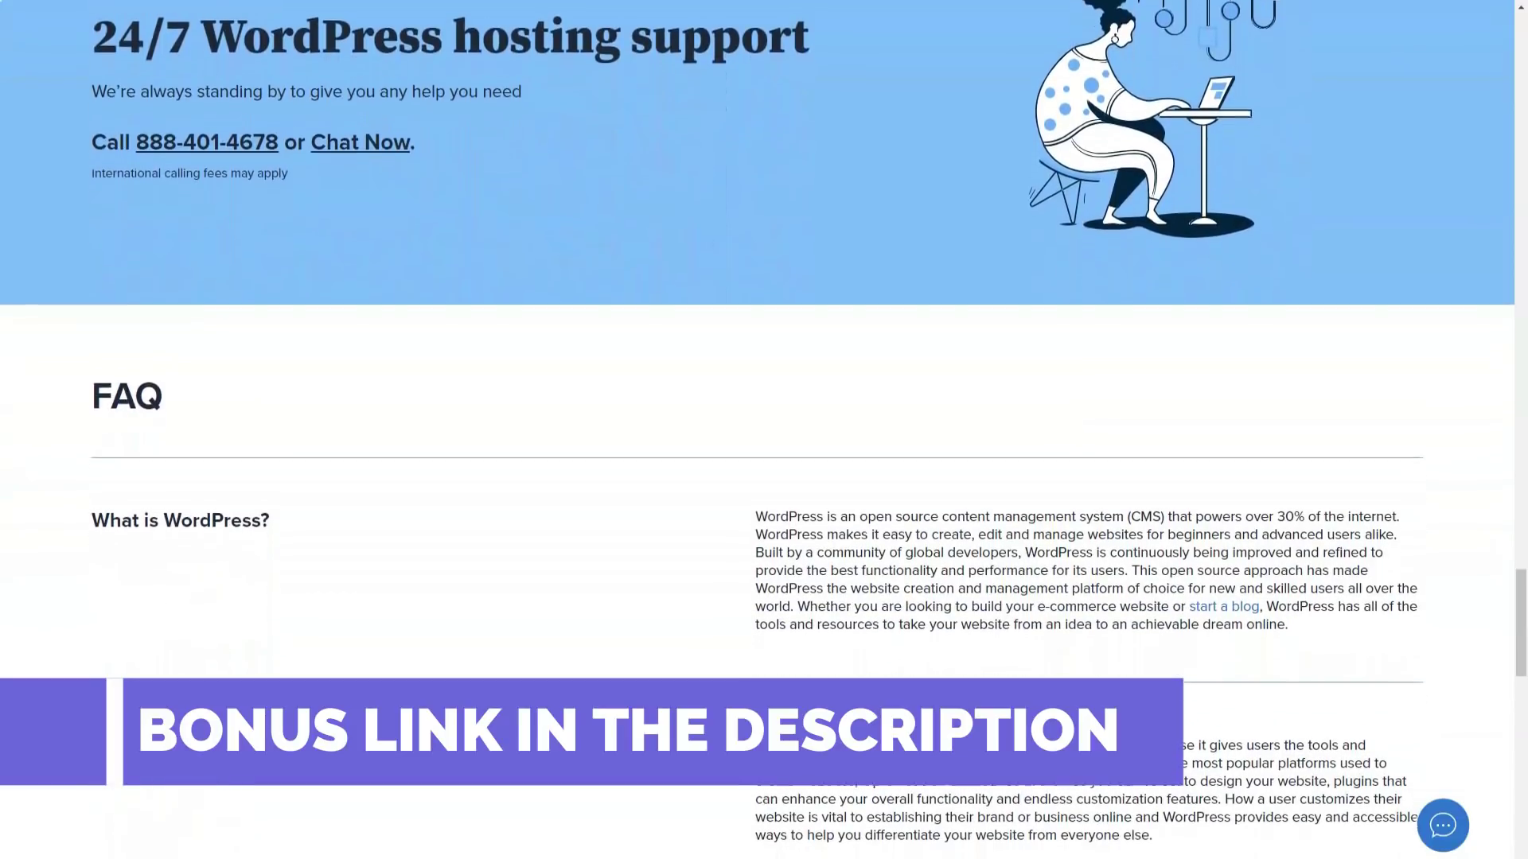
scroll(763, 429, down, 1)
scroll(764, 430, down, 1)
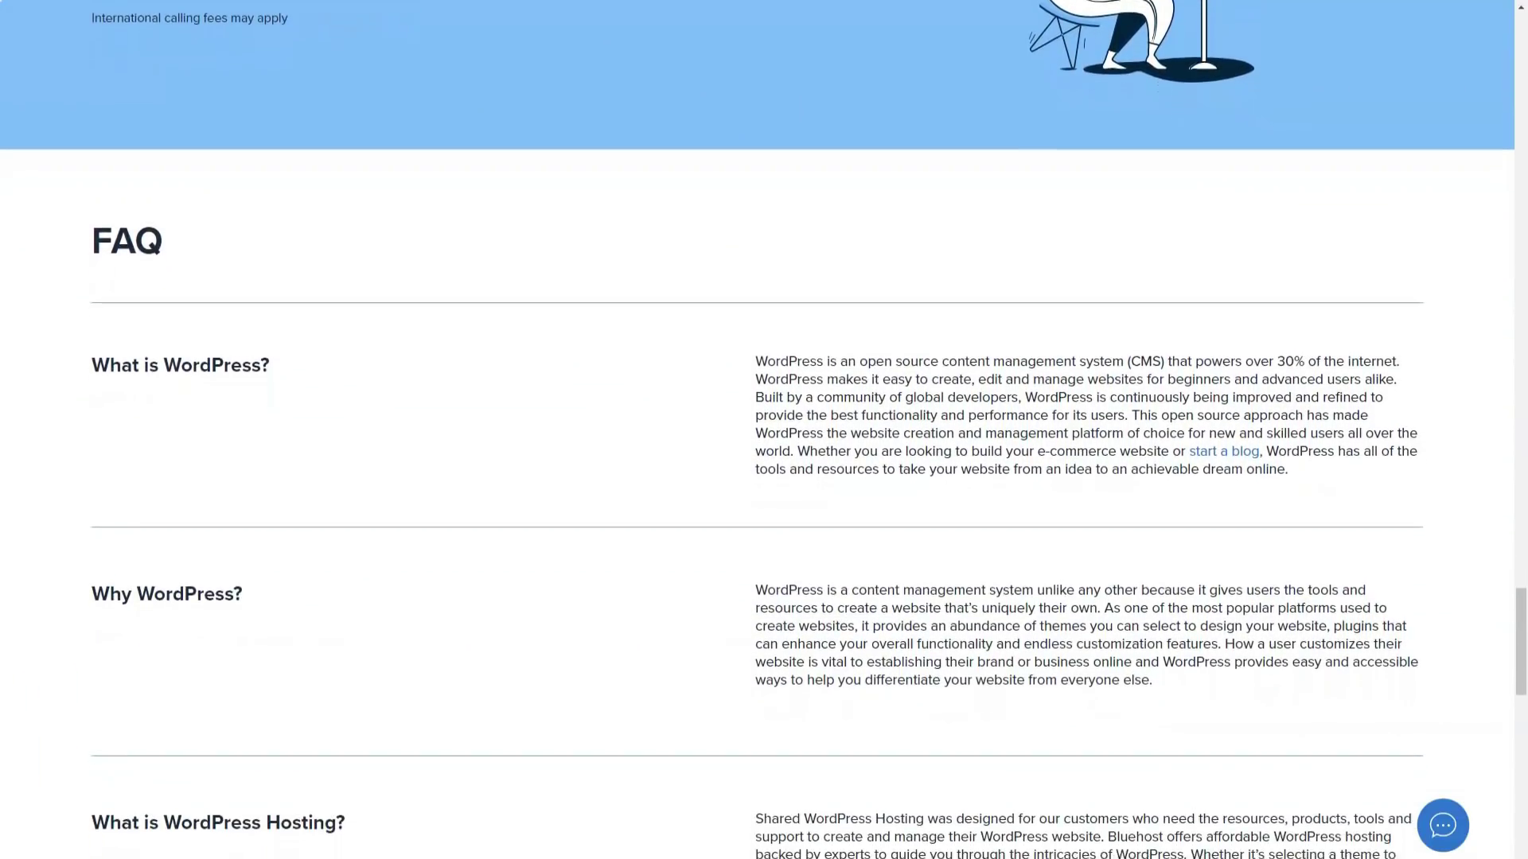
scroll(764, 430, down, 1)
scroll(763, 430, down, 1)
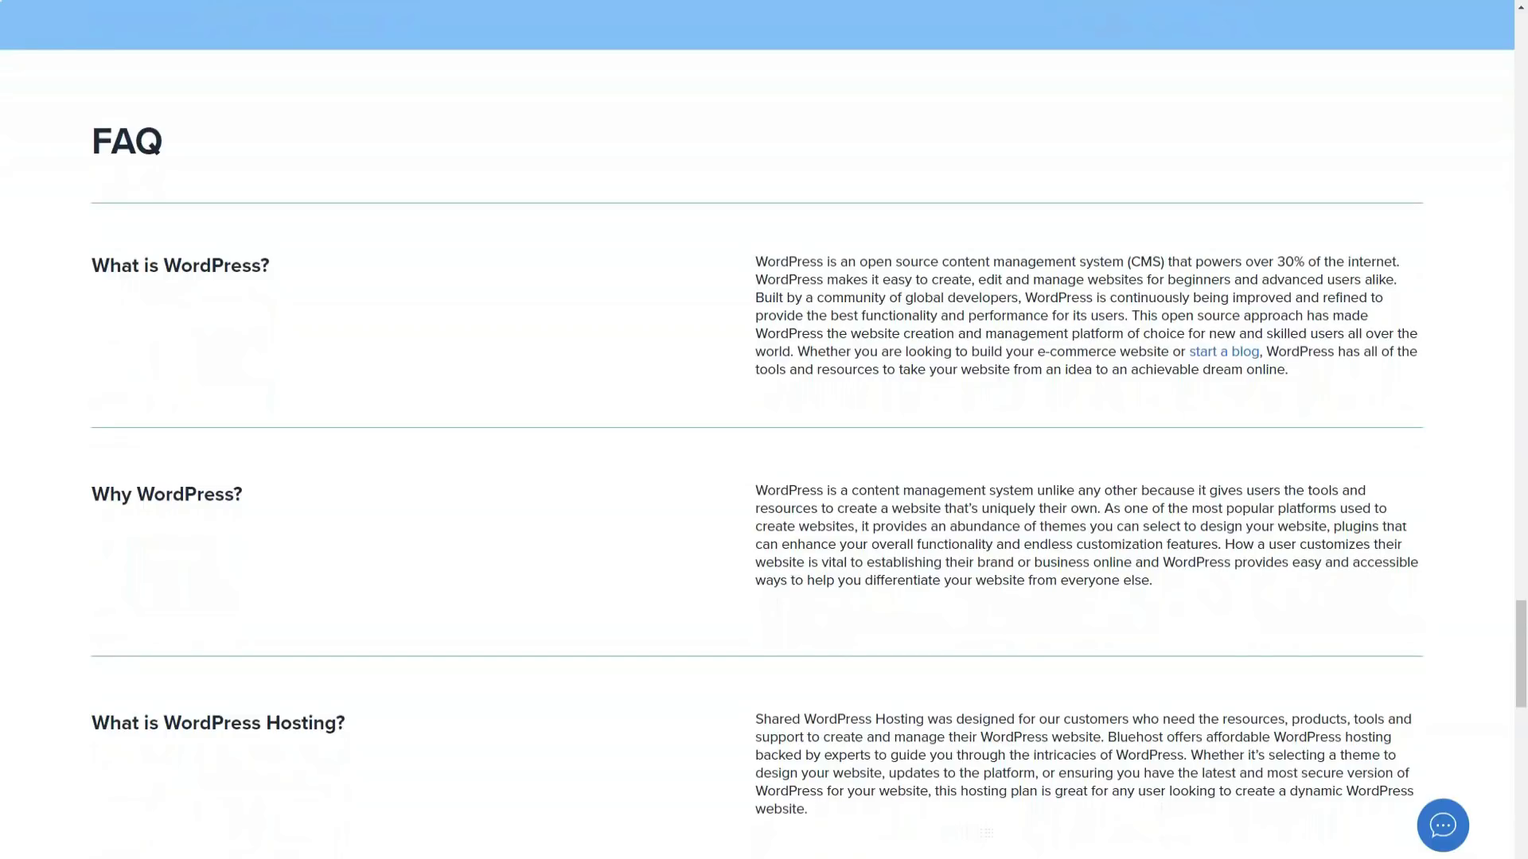
scroll(764, 430, up, 10)
scroll(764, 430, up, 10)
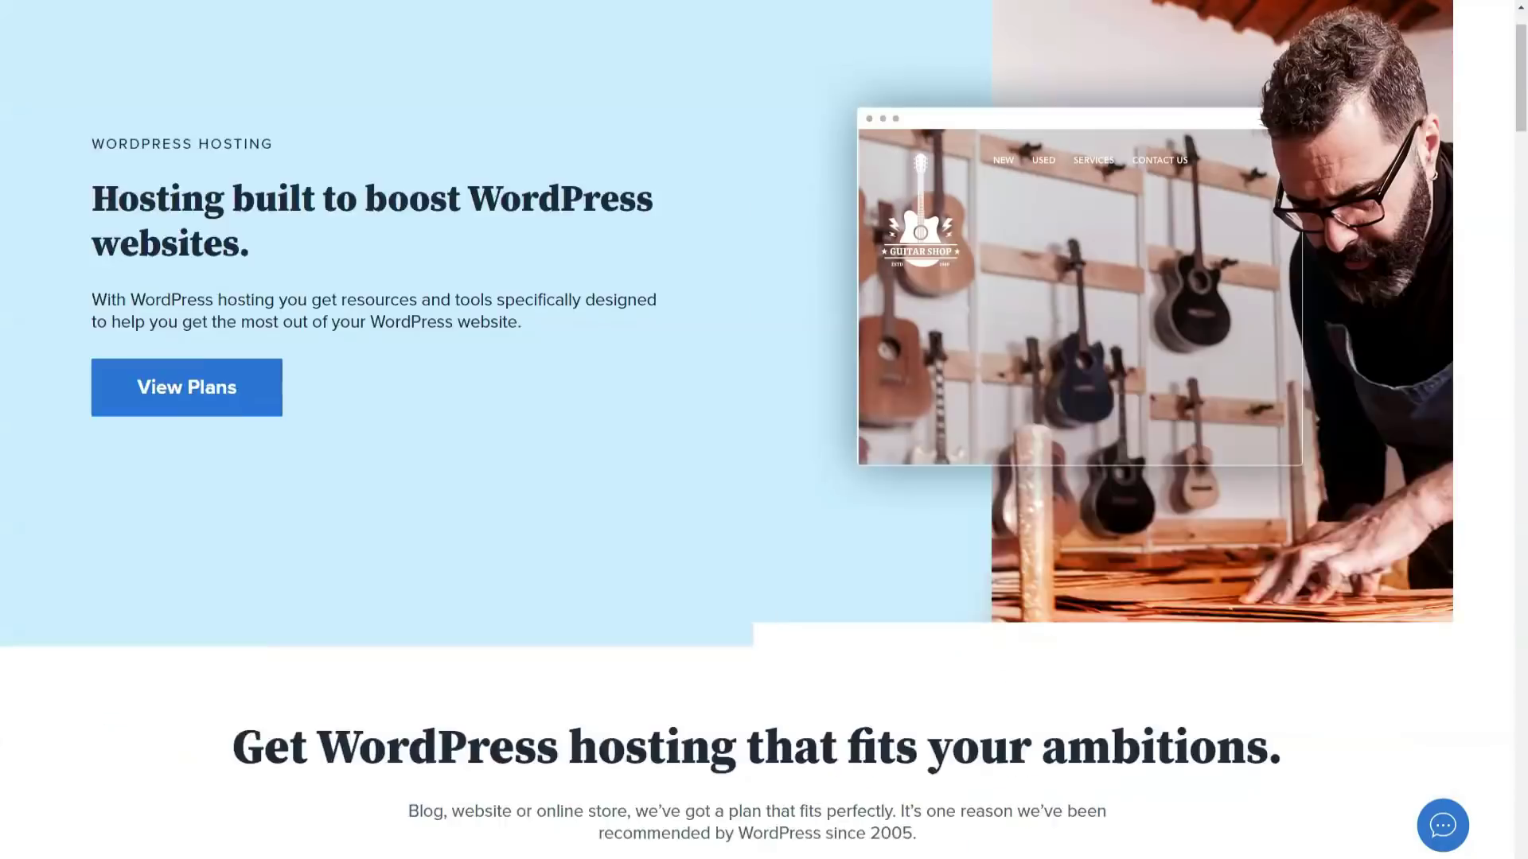
scroll(765, 430, up, 5)
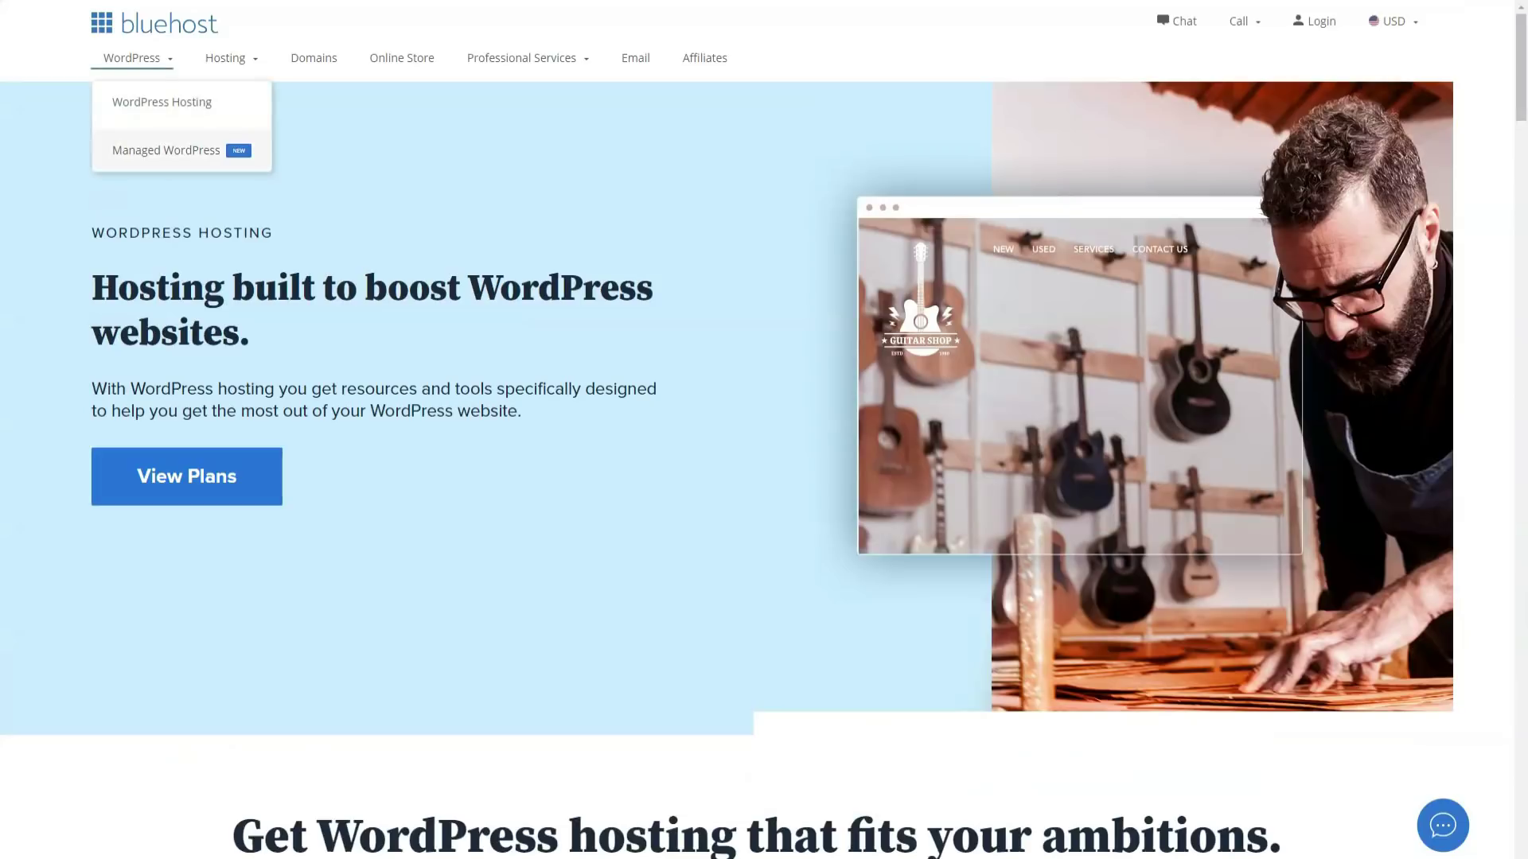
Step: Go to the Managed WordPress page listing the Build, Grow and Scale plans
click(166, 149)
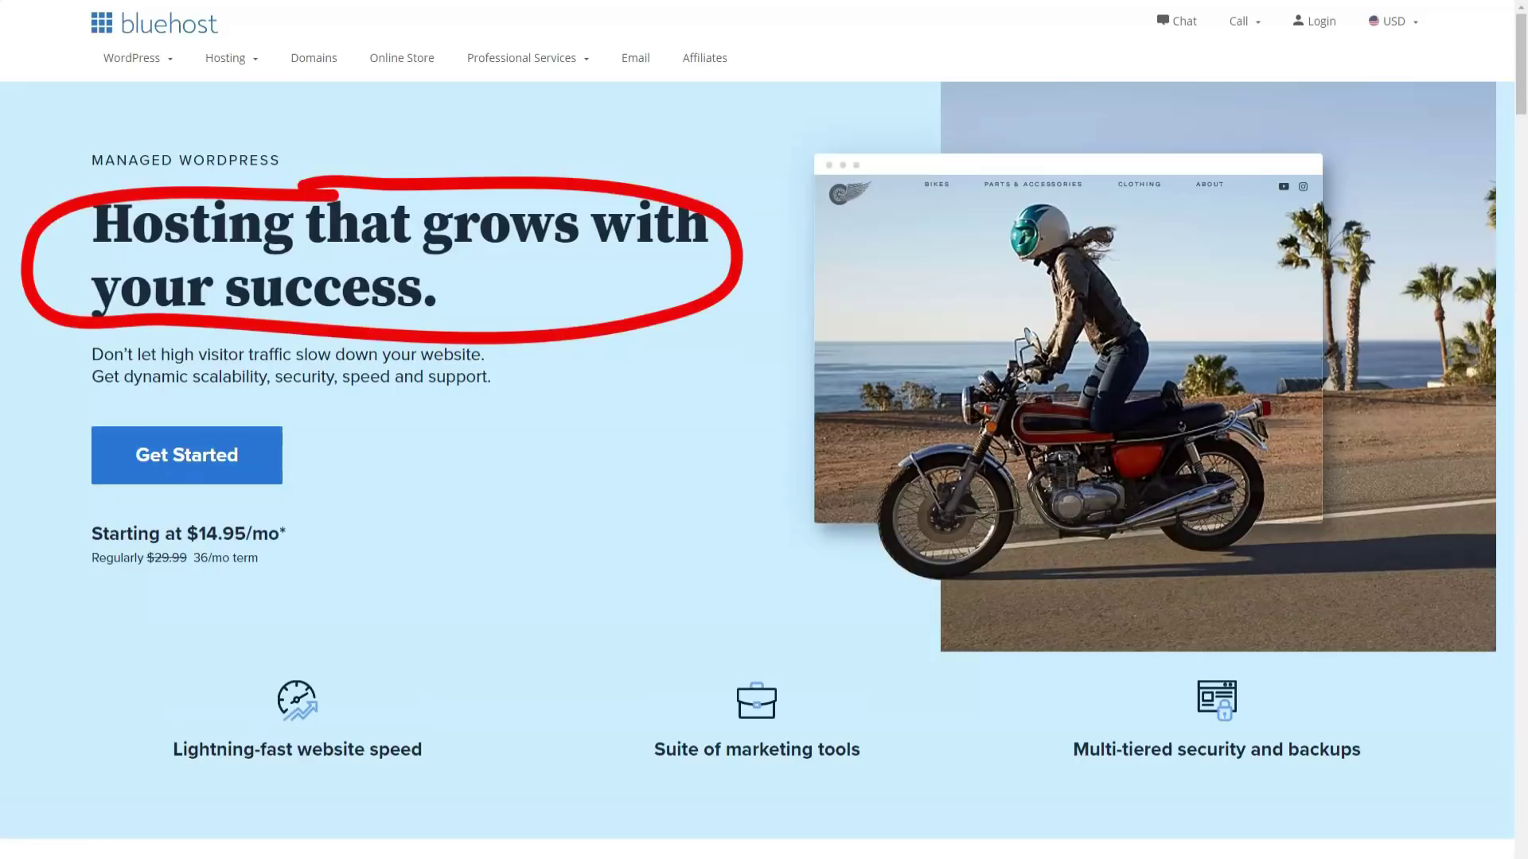
scroll(764, 429, down, 2)
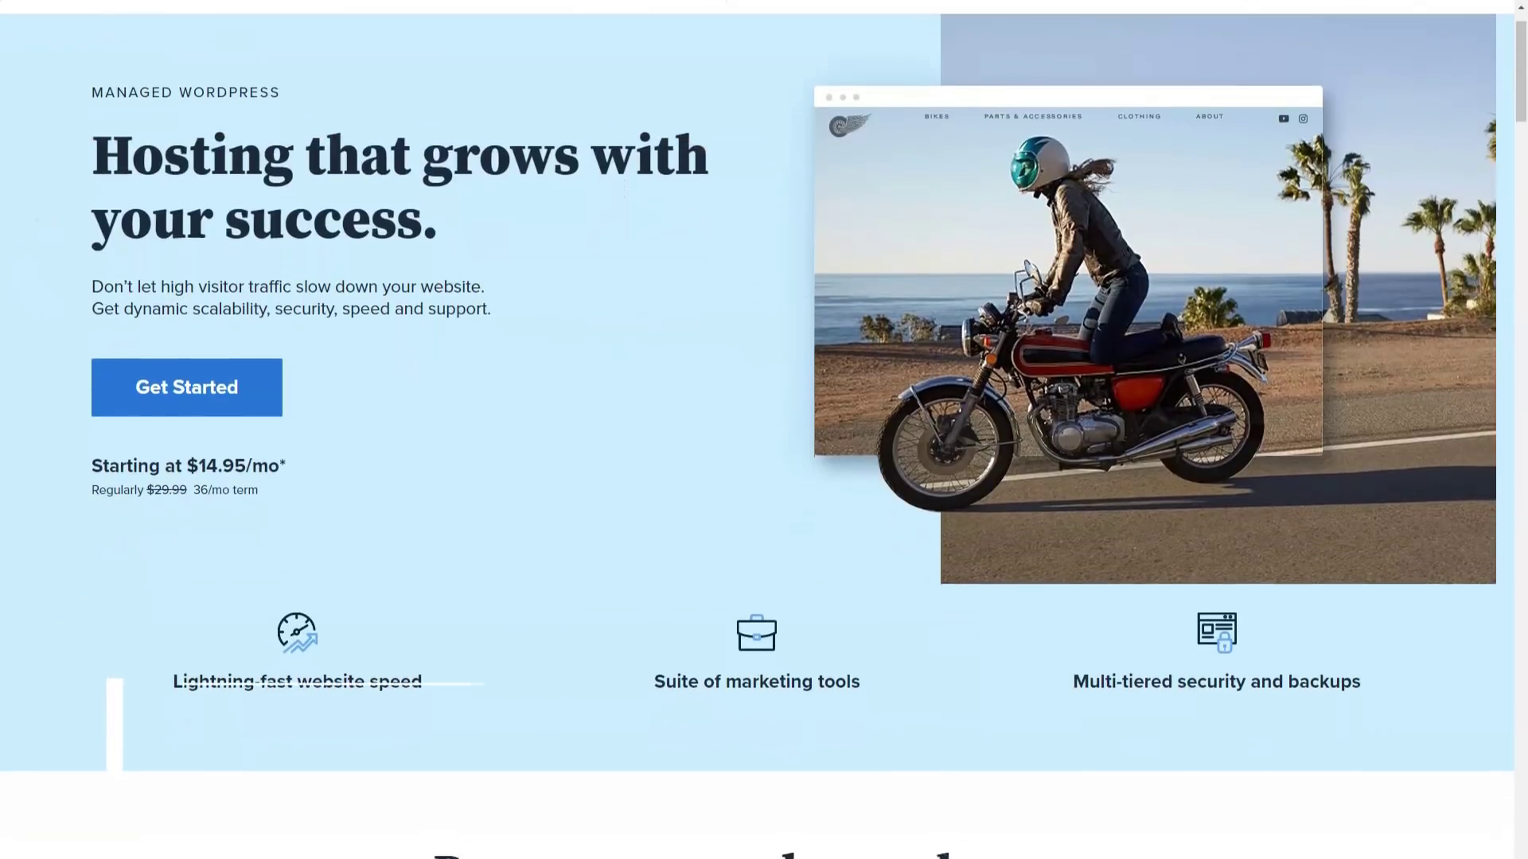
scroll(764, 429, down, 2)
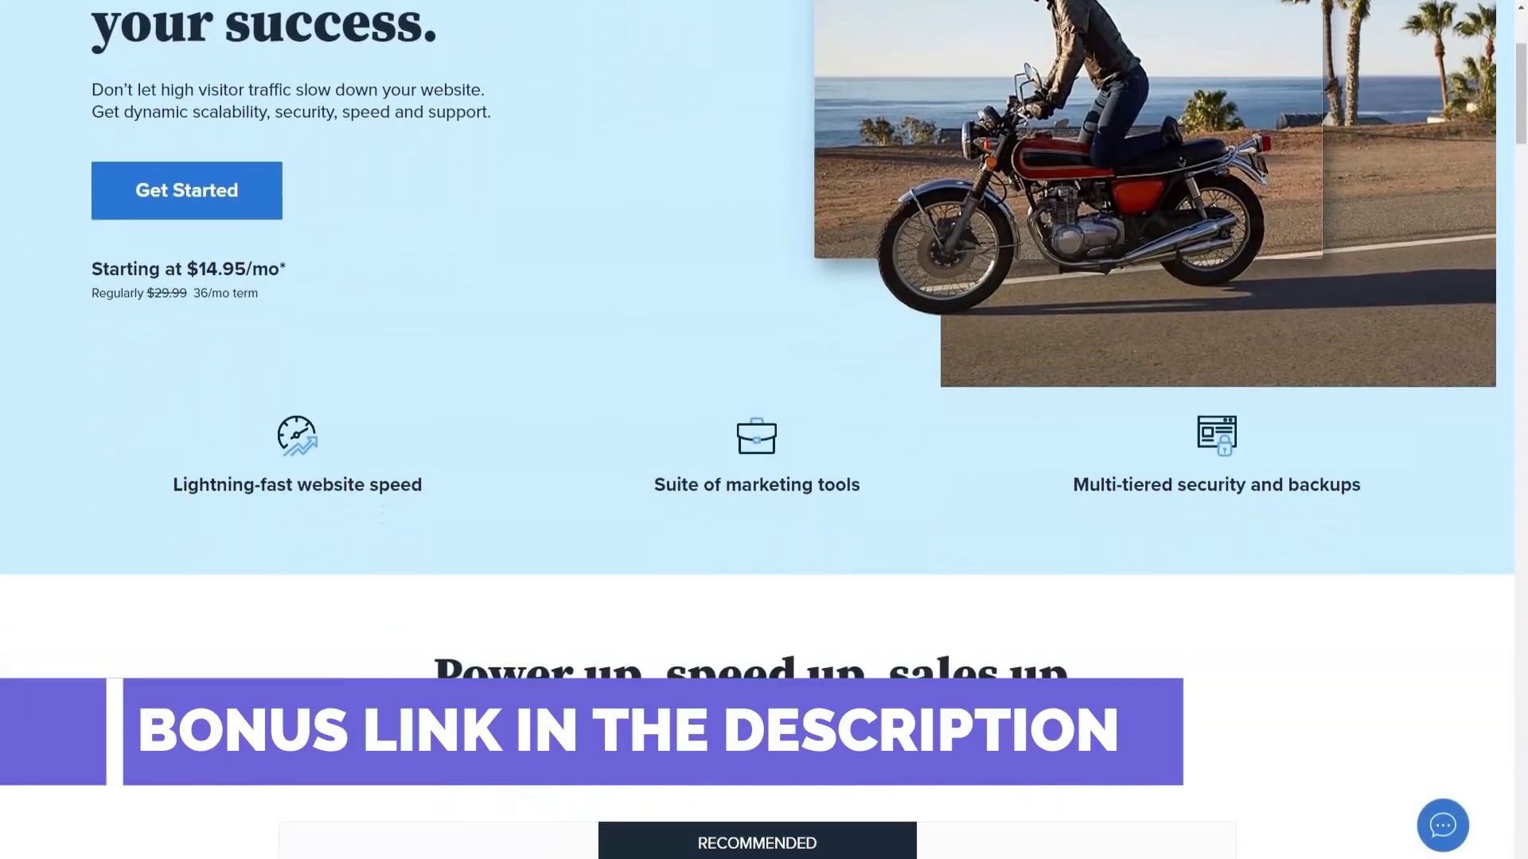
scroll(764, 429, down, 2)
scroll(764, 430, down, 2)
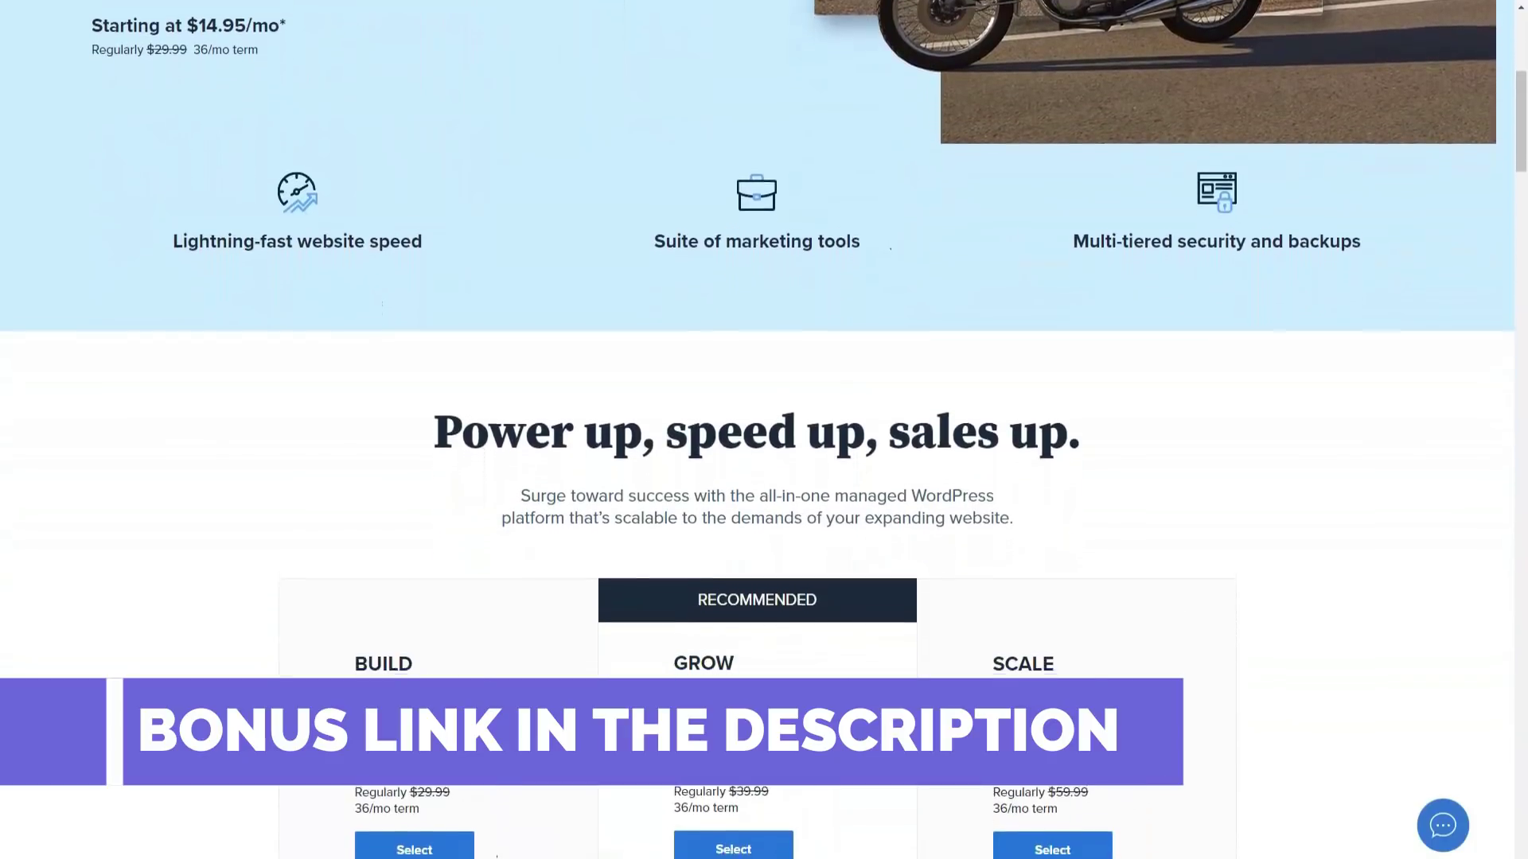
scroll(765, 430, down, 2)
scroll(764, 429, down, 1)
scroll(764, 430, down, 1)
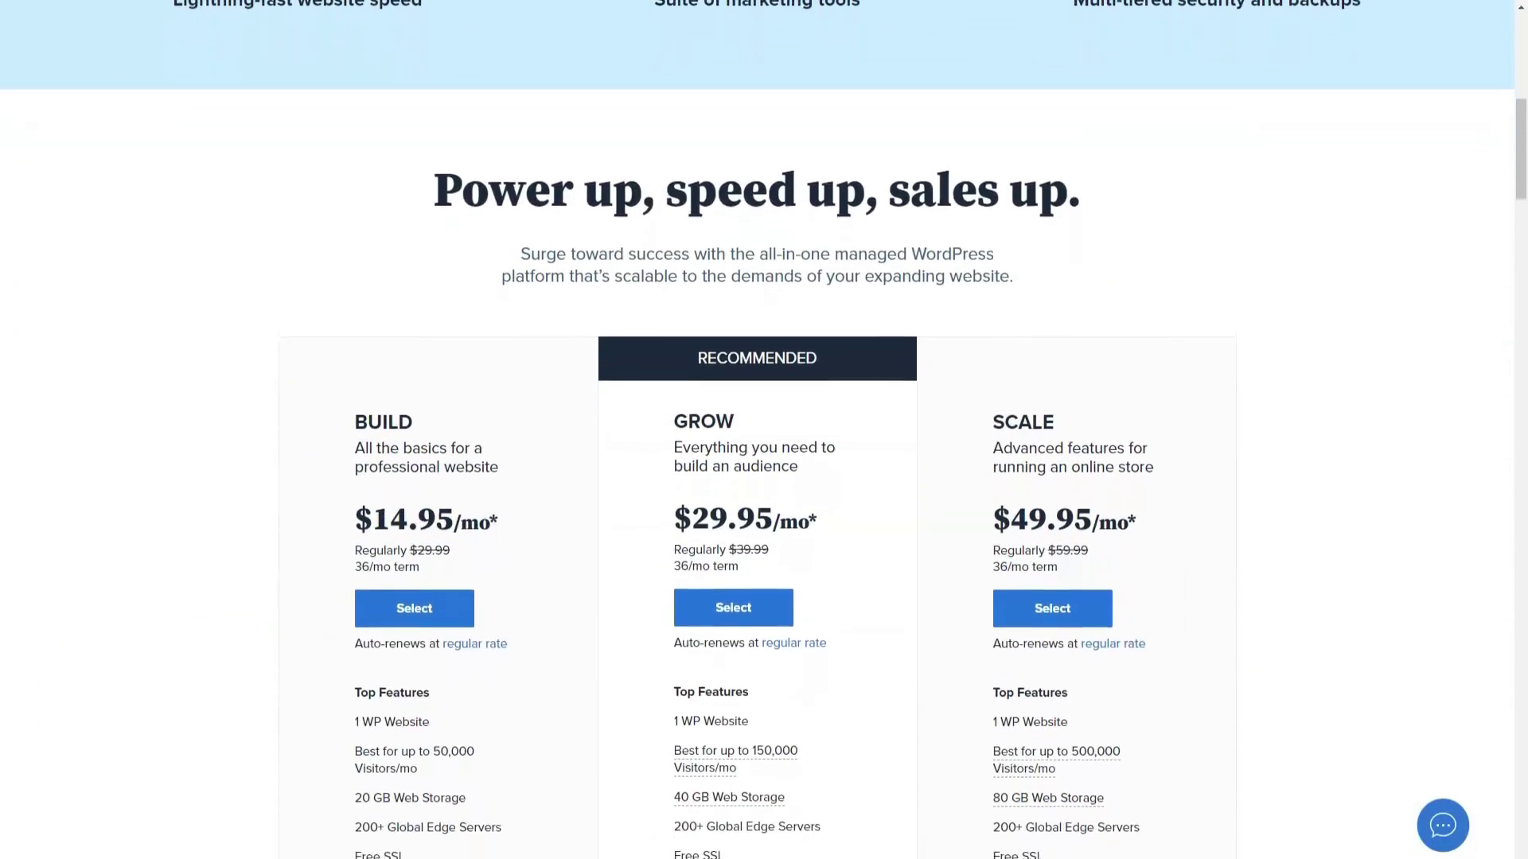
scroll(764, 430, down, 1)
scroll(764, 430, down, 1)
scroll(764, 430, down, 1)
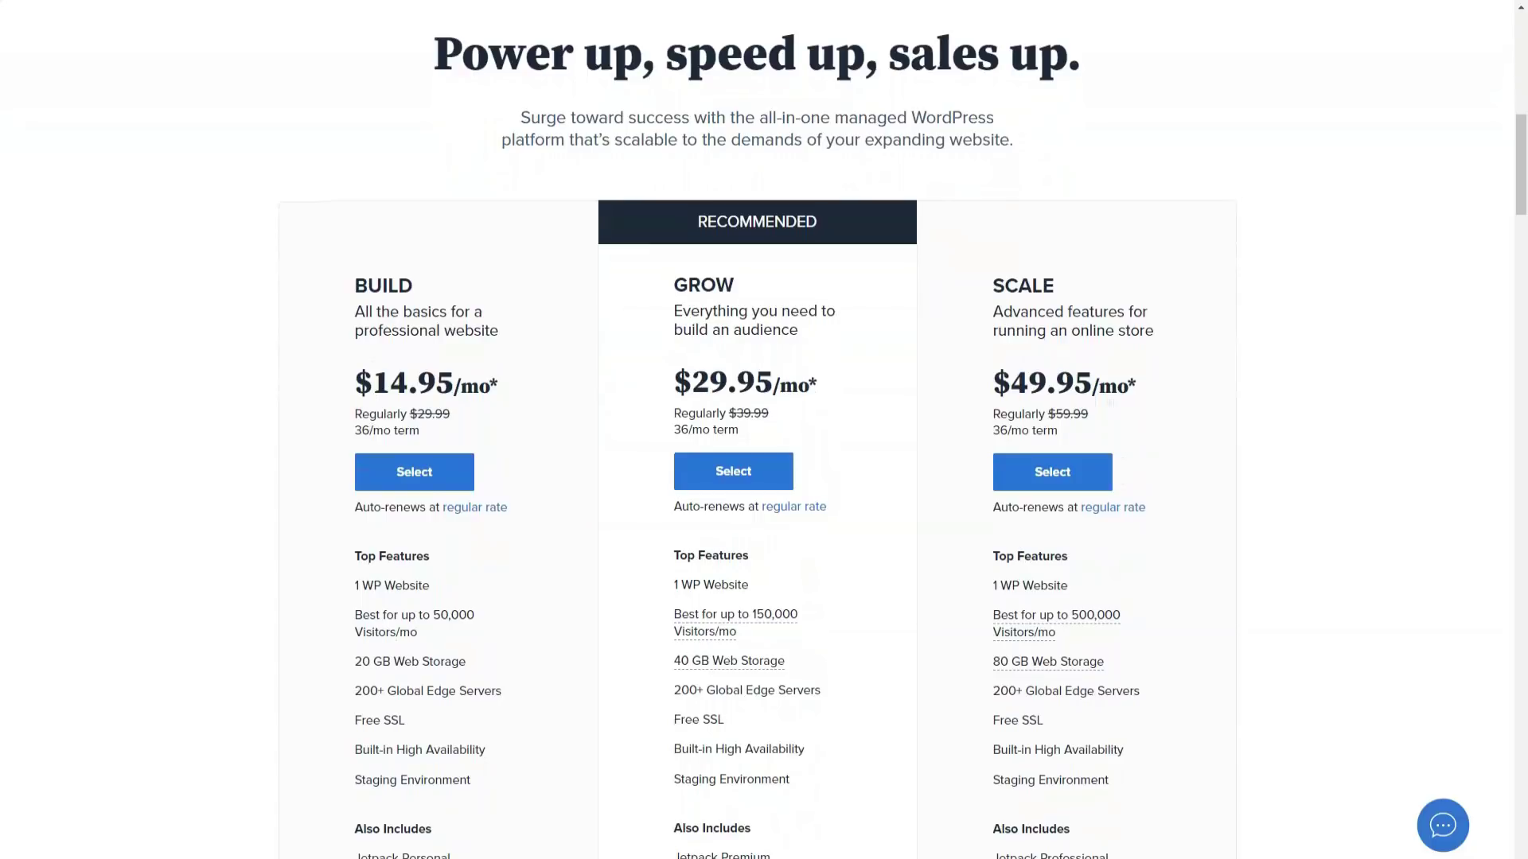
scroll(764, 430, down, 1)
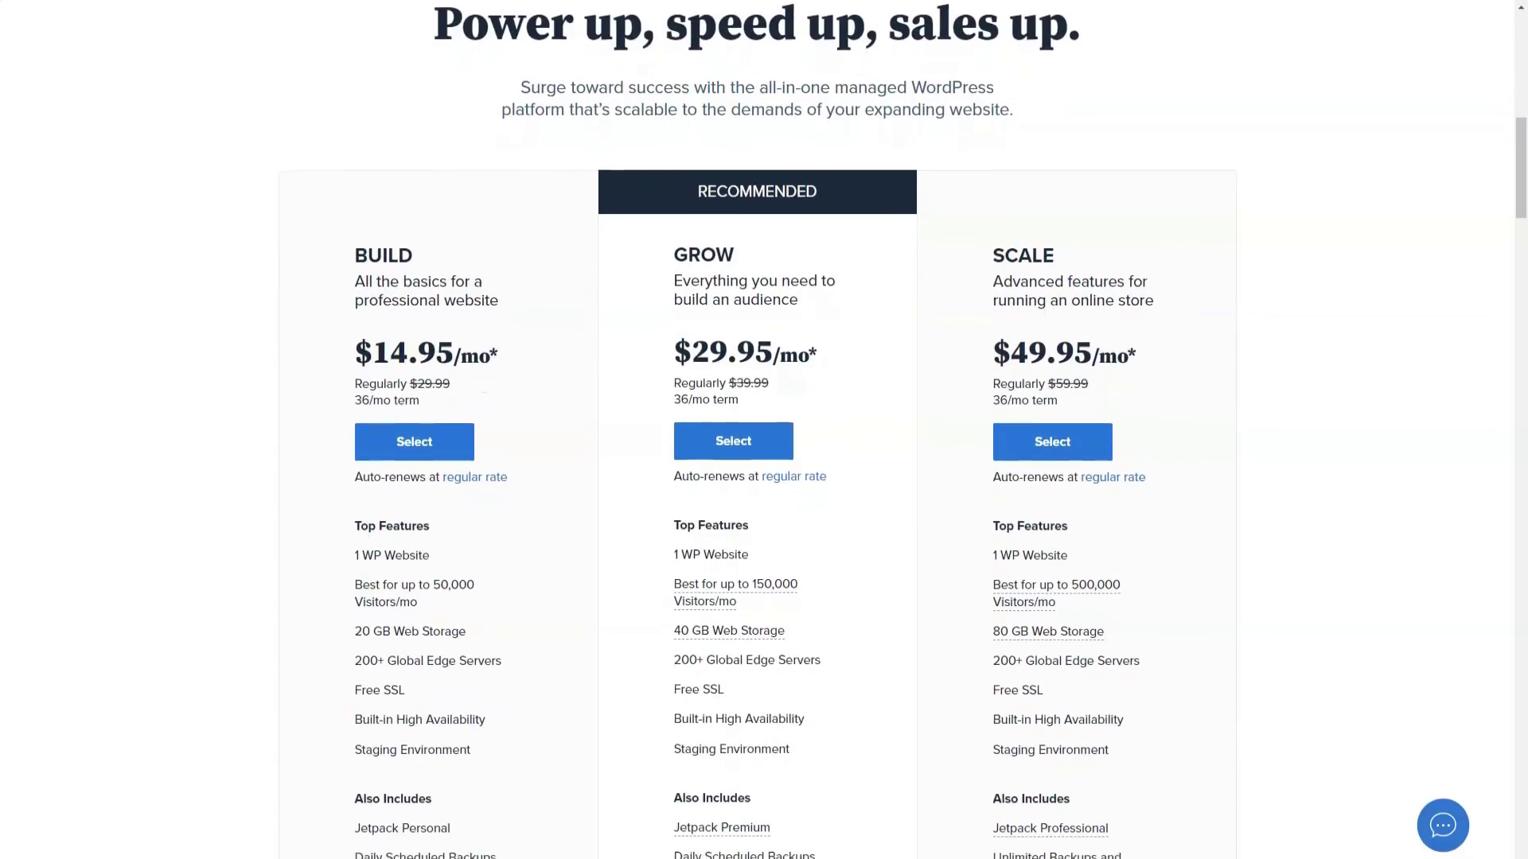
scroll(764, 430, down, 1)
scroll(764, 430, down, 1)
scroll(764, 430, down, 1)
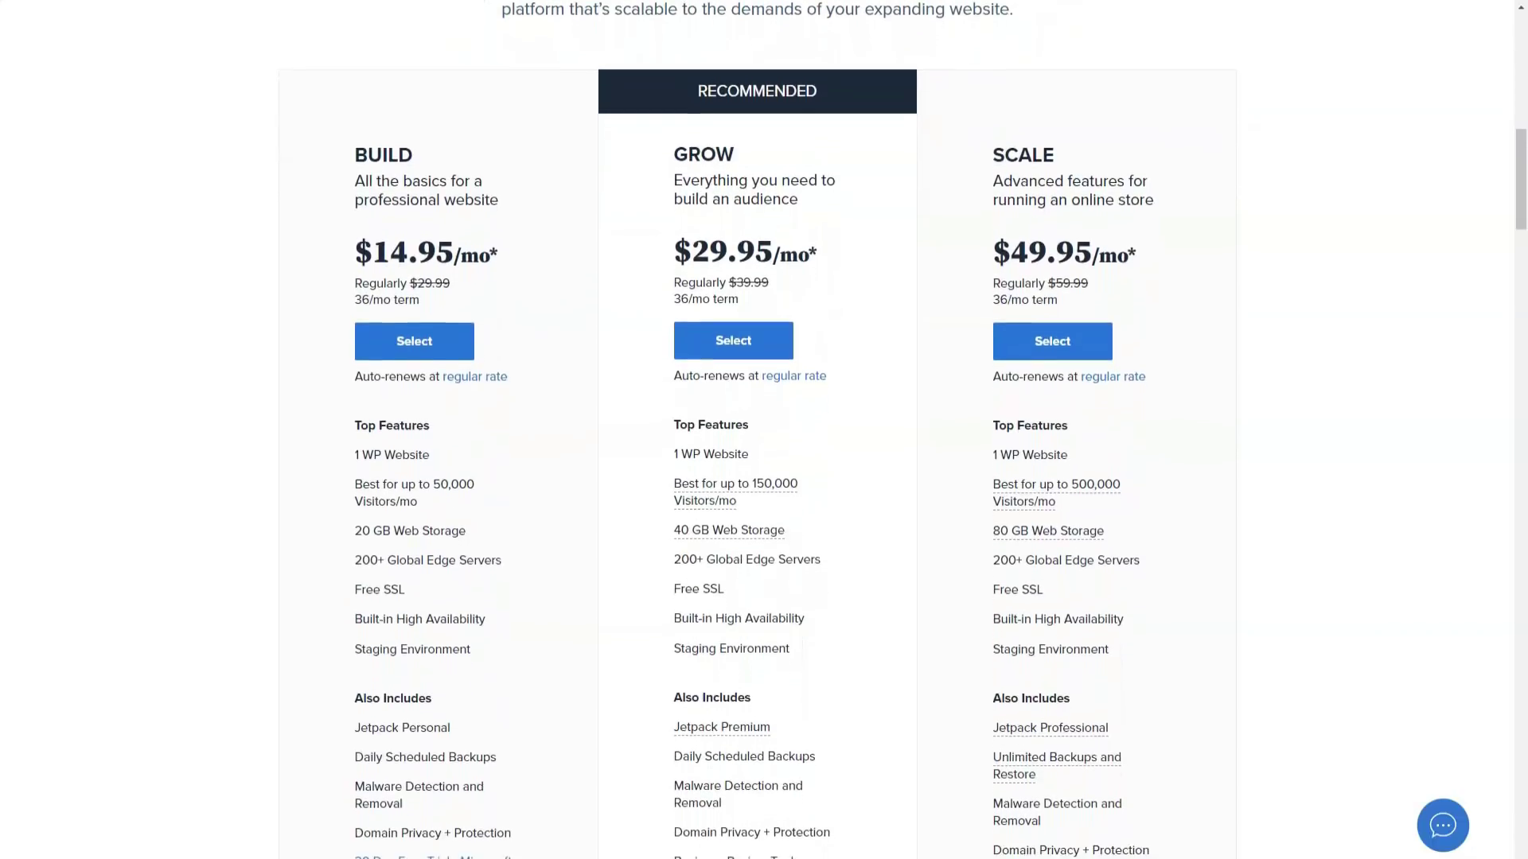
scroll(764, 431, down, 1)
scroll(763, 430, down, 1)
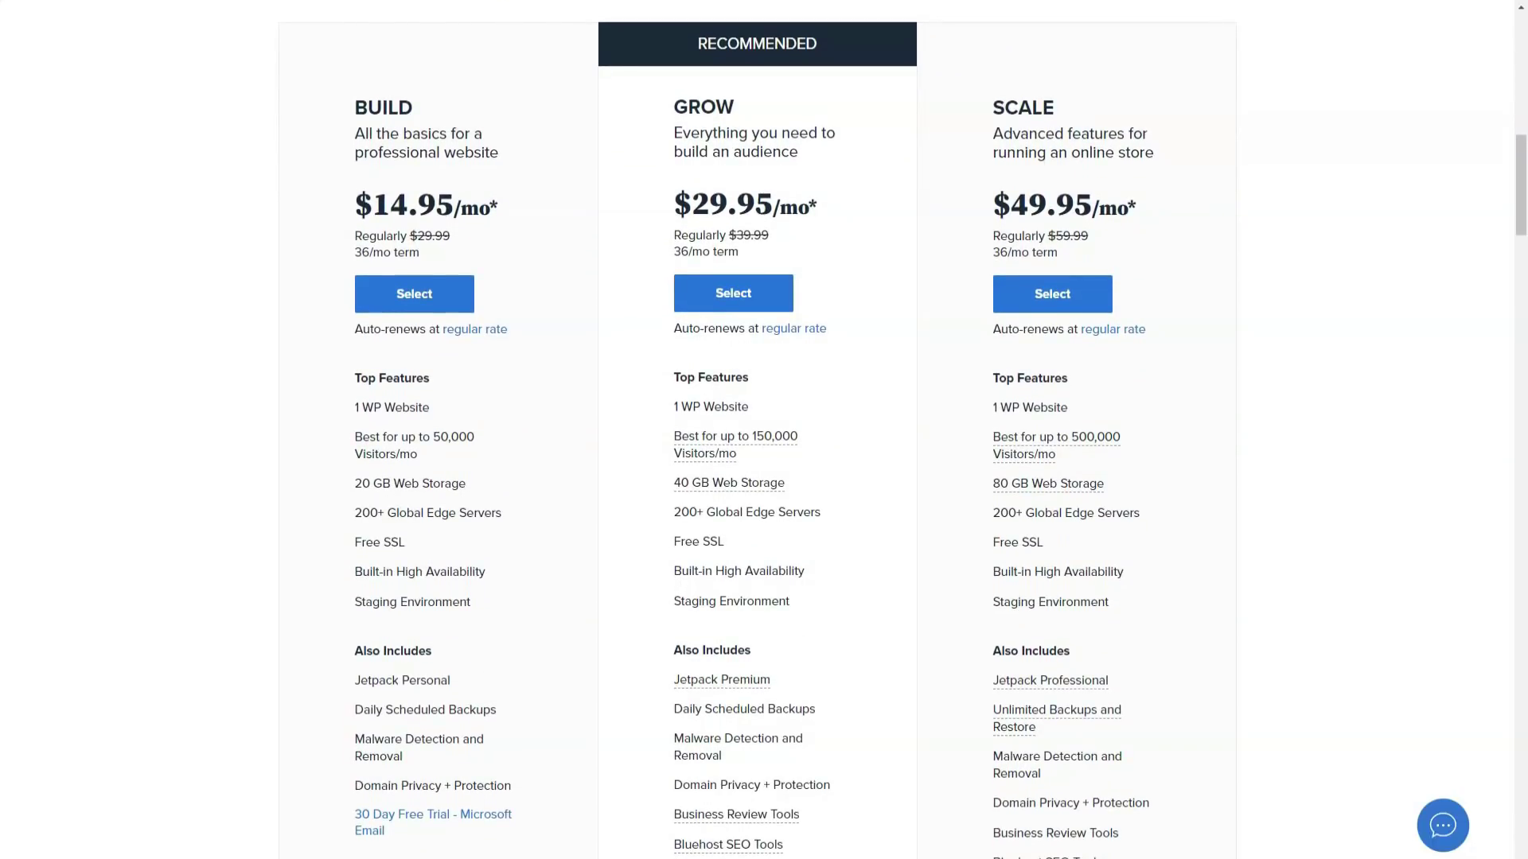
scroll(765, 429, down, 1)
scroll(764, 430, down, 1)
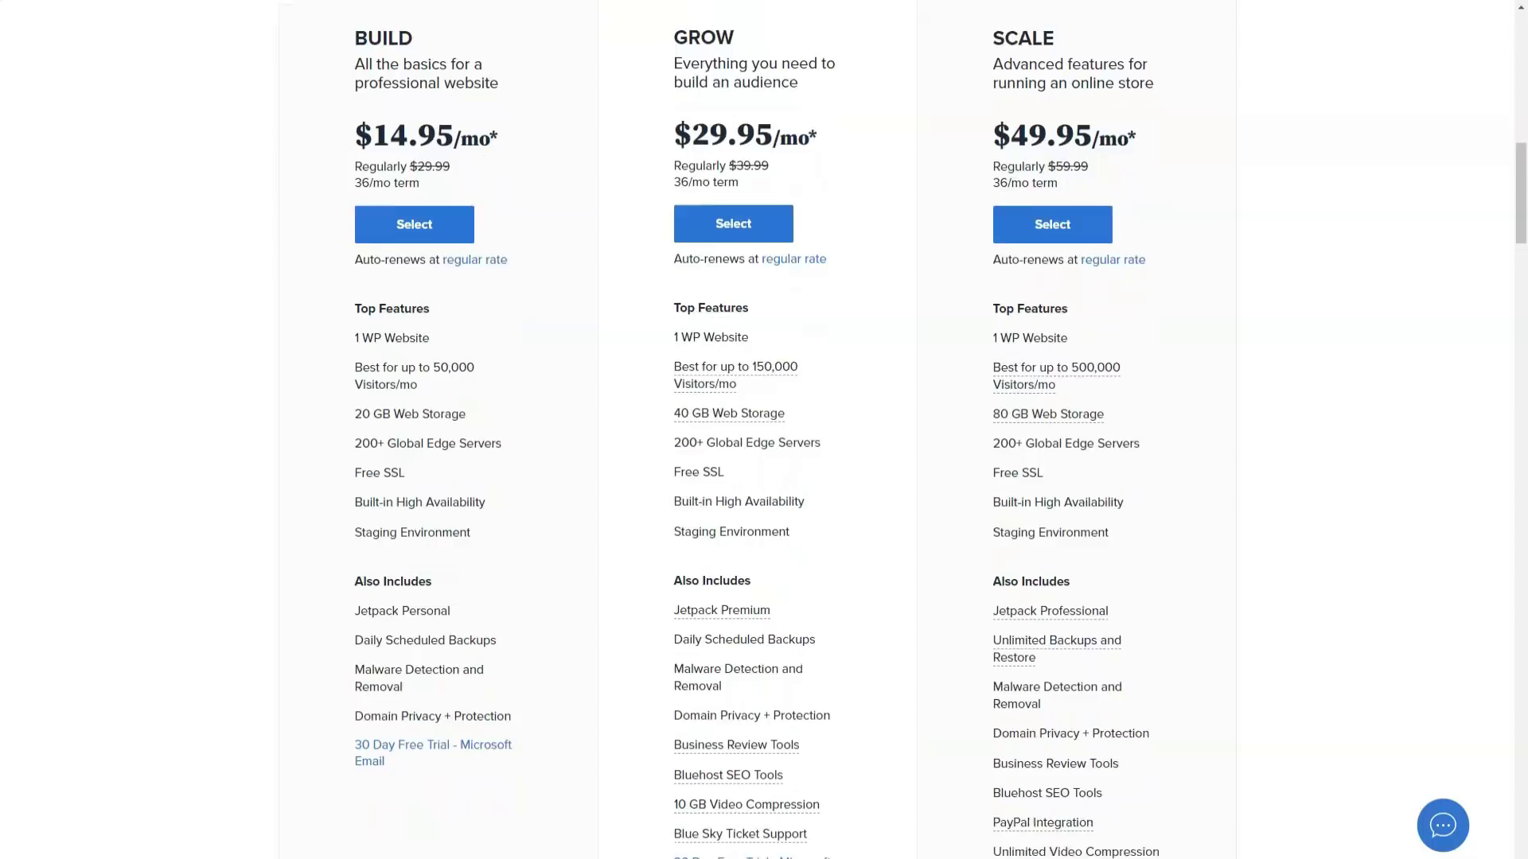
scroll(764, 430, down, 1)
scroll(765, 430, down, 1)
scroll(764, 430, down, 1)
scroll(764, 429, down, 1)
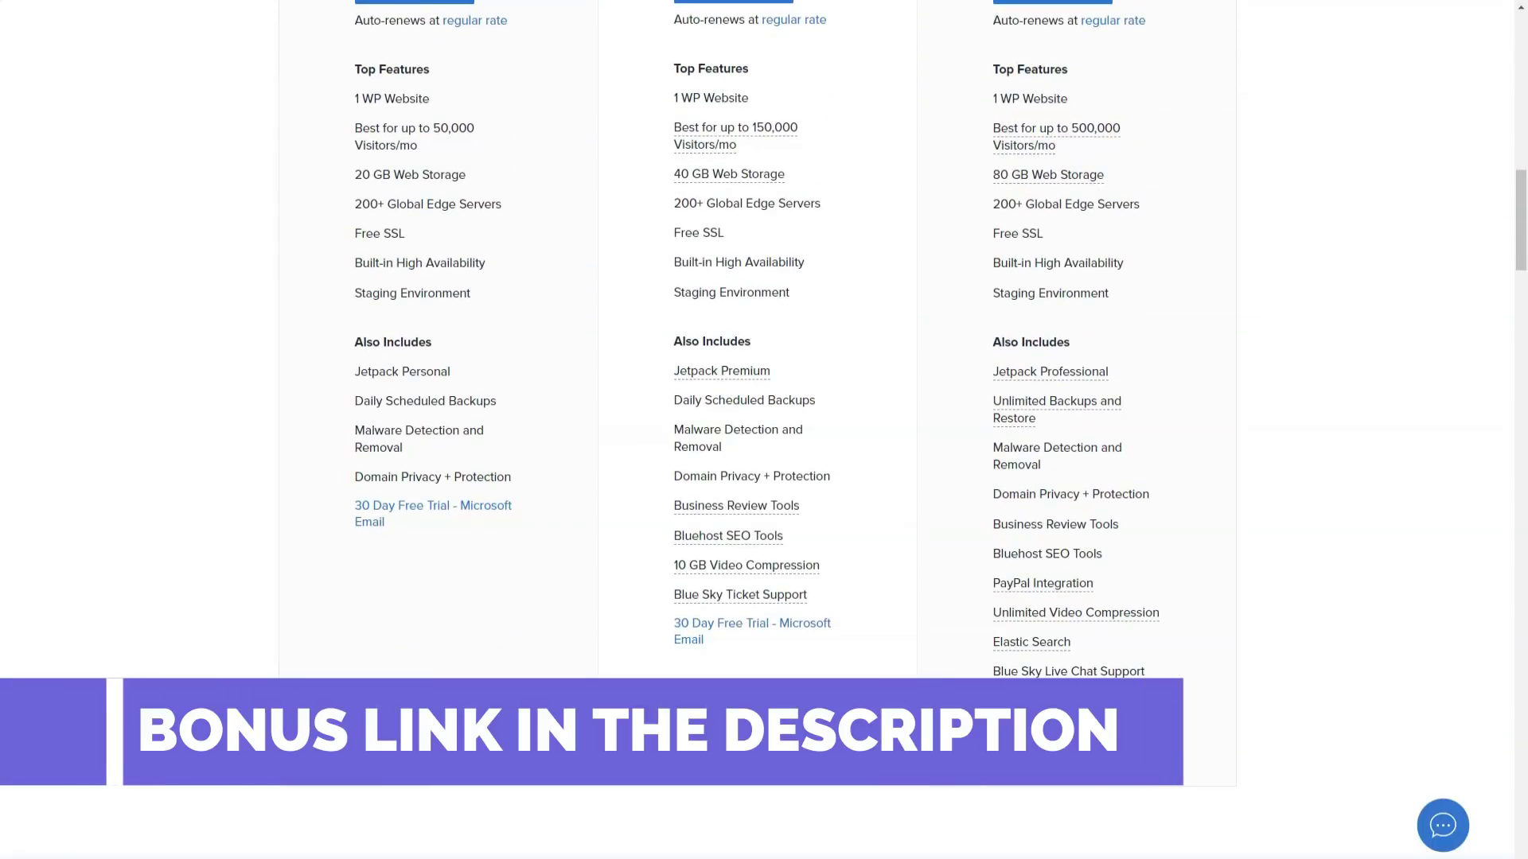
scroll(764, 430, down, 1)
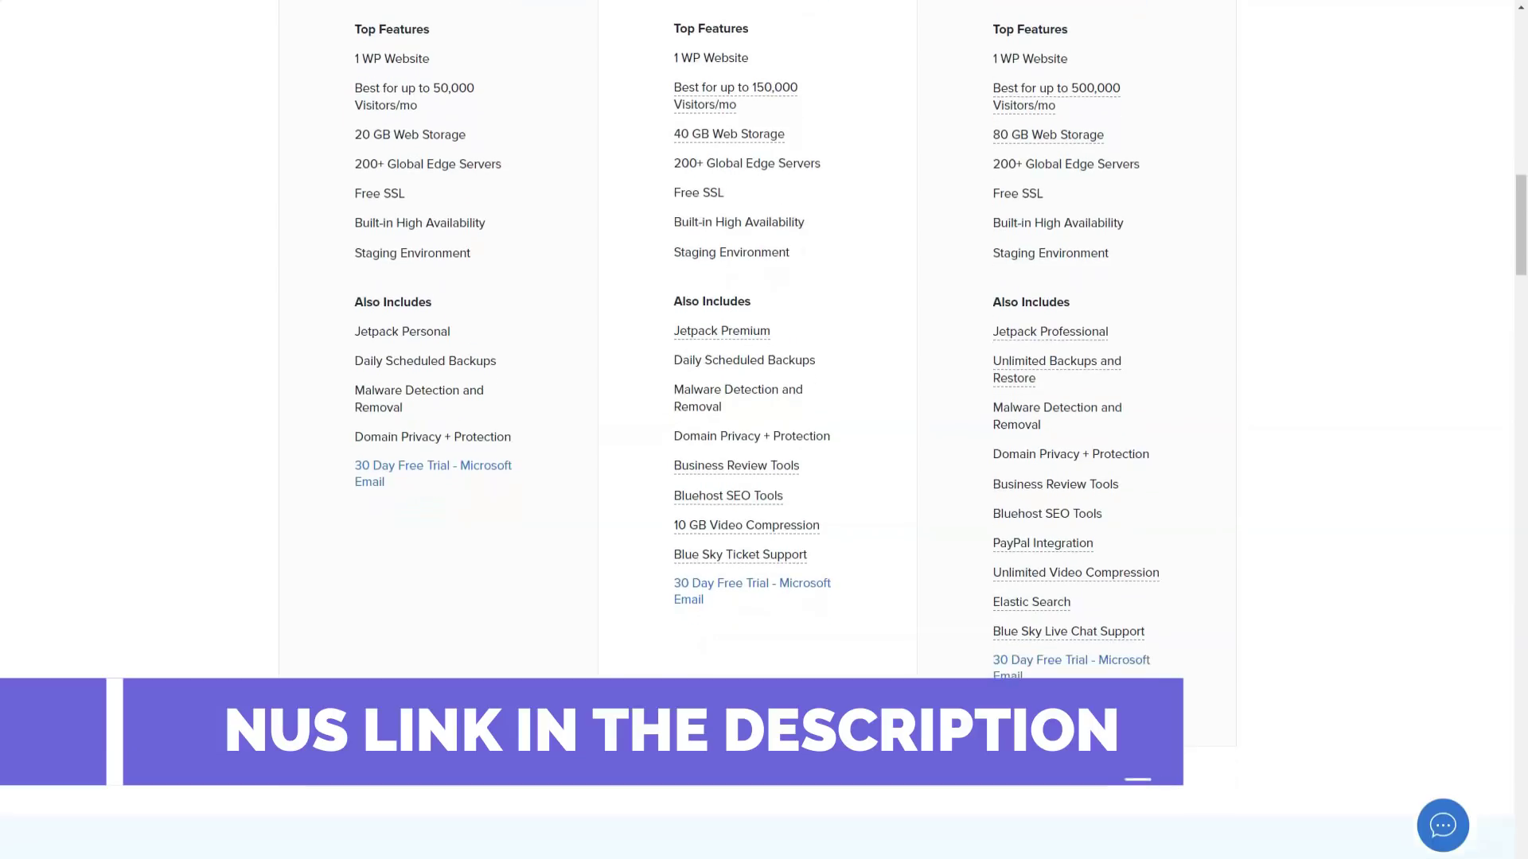
scroll(764, 431, down, 1)
scroll(763, 430, down, 1)
scroll(764, 430, down, 1)
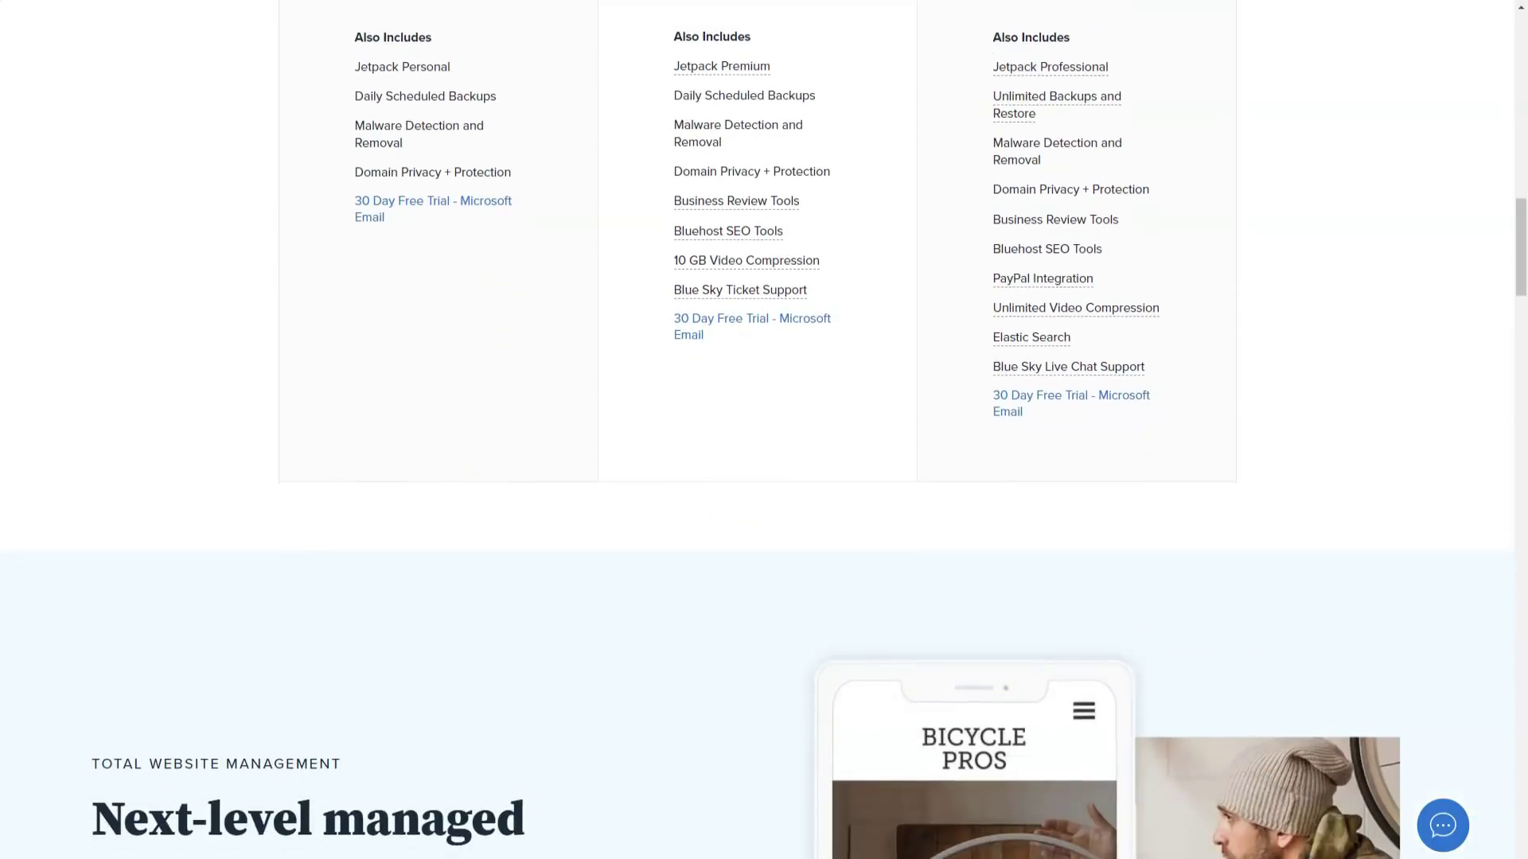
scroll(764, 429, down, 1)
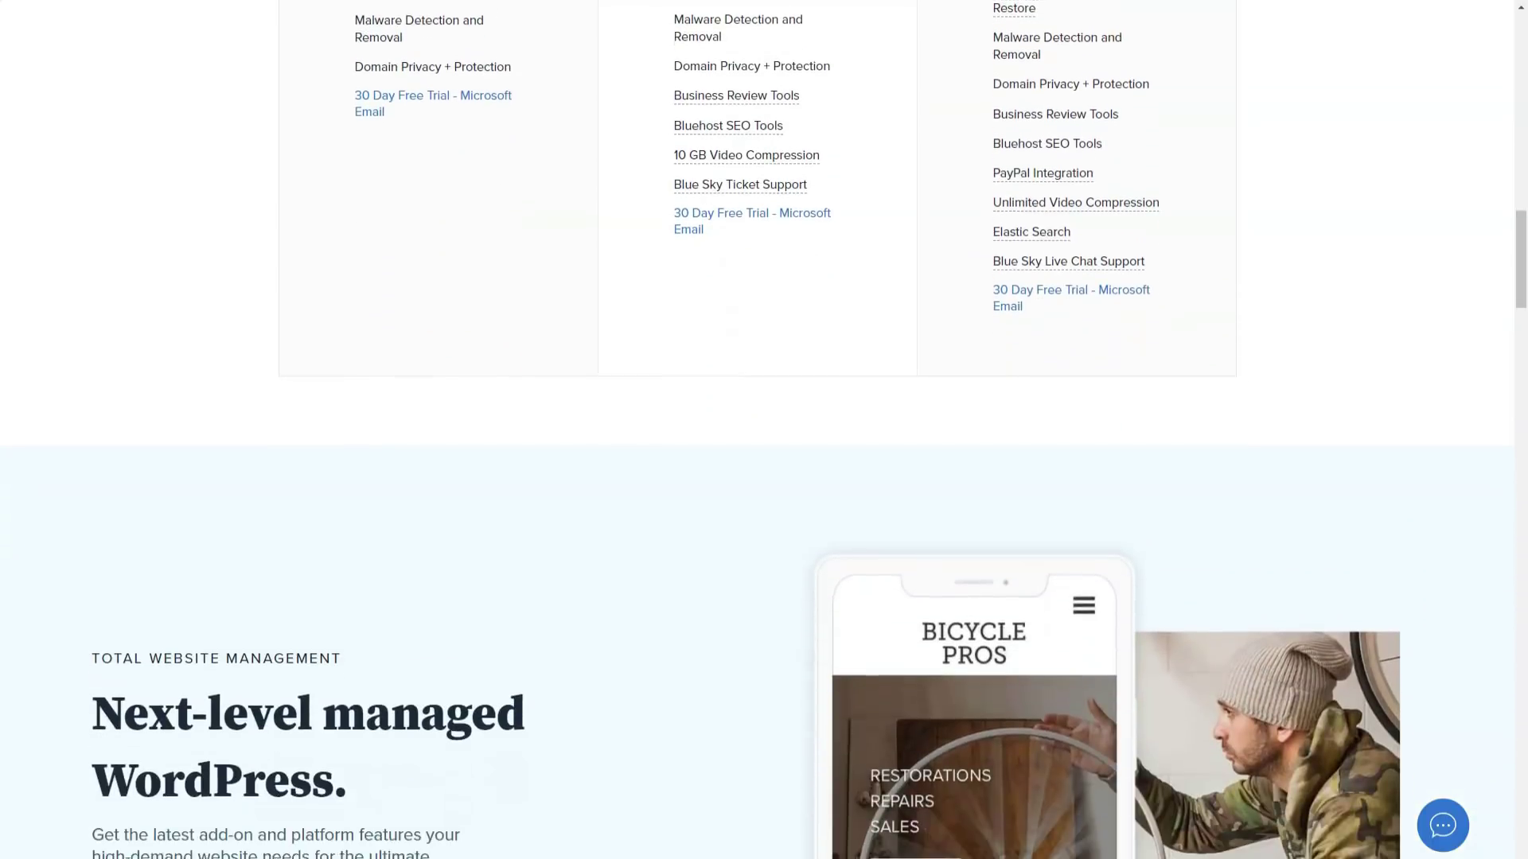
scroll(765, 430, down, 1)
scroll(764, 430, down, 1)
scroll(764, 430, down, 1)
scroll(765, 431, down, 1)
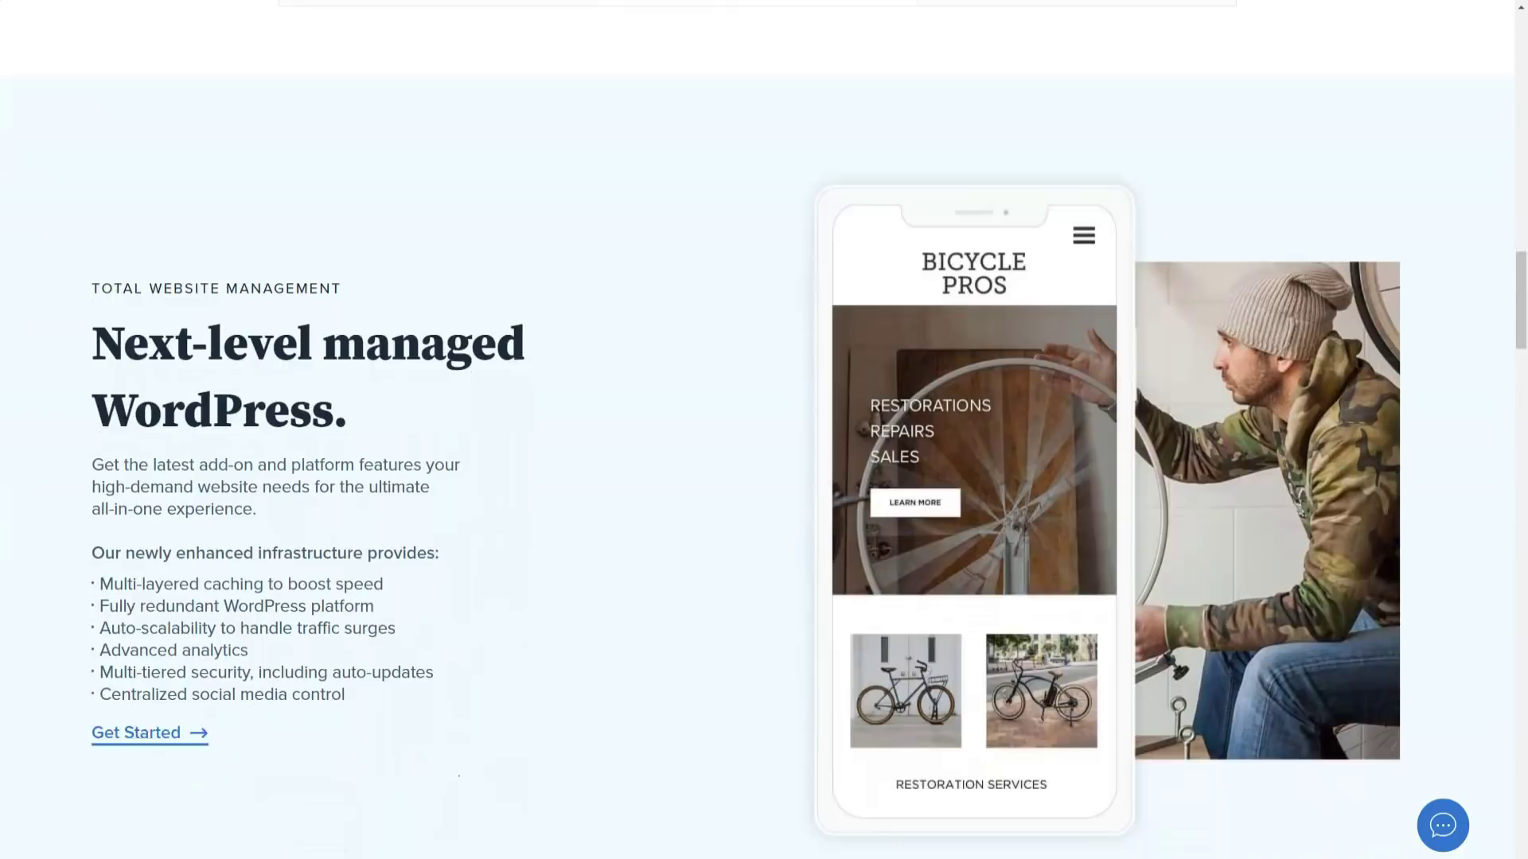
scroll(764, 429, down, 1)
scroll(764, 430, down, 1)
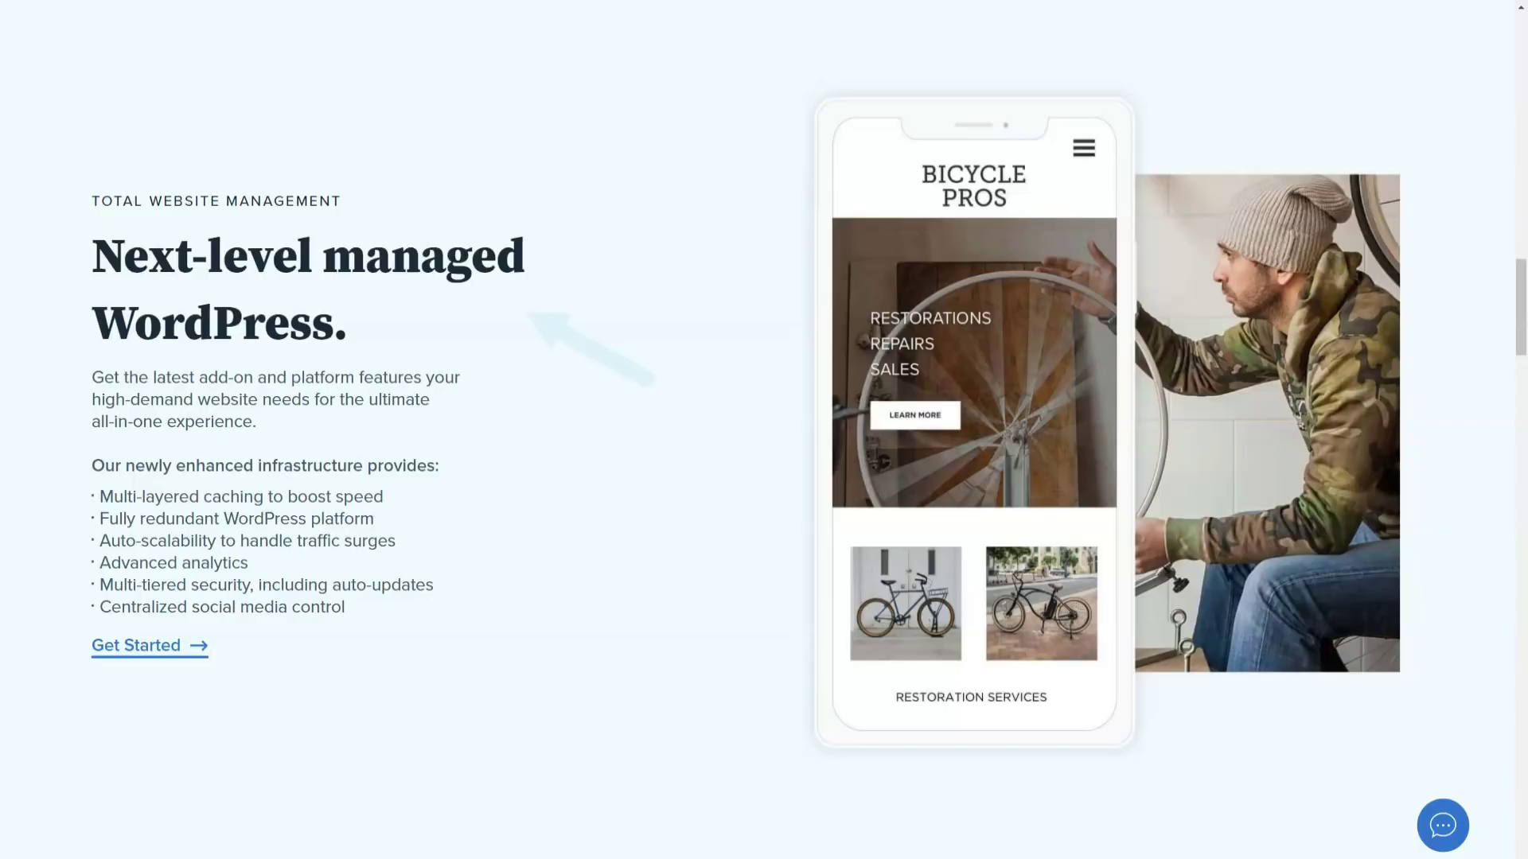
scroll(764, 431, down, 1)
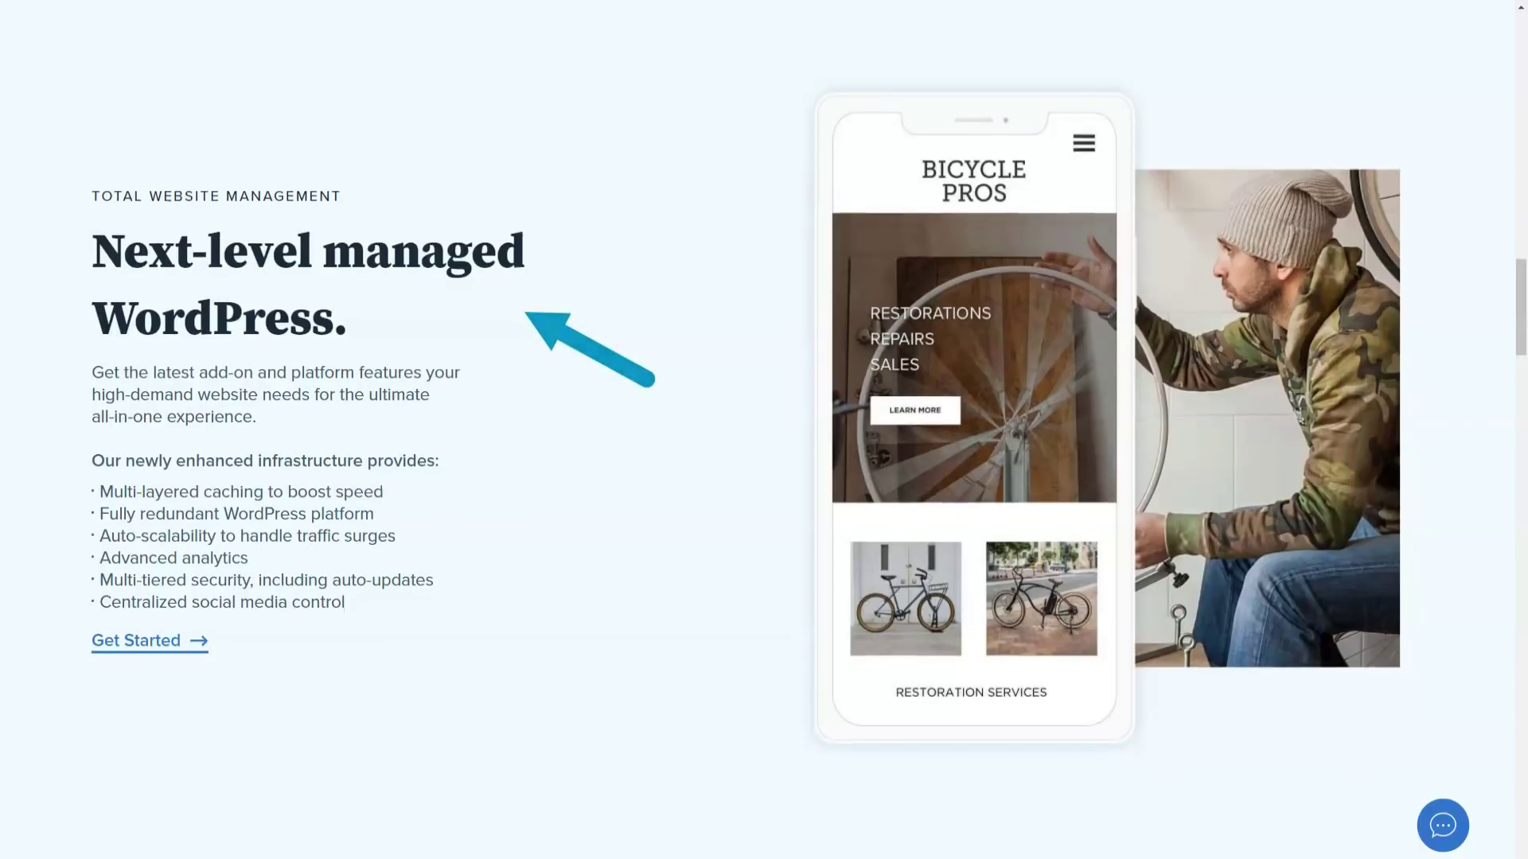
scroll(764, 430, down, 1)
scroll(764, 431, down, 1)
scroll(765, 429, down, 1)
scroll(764, 430, down, 1)
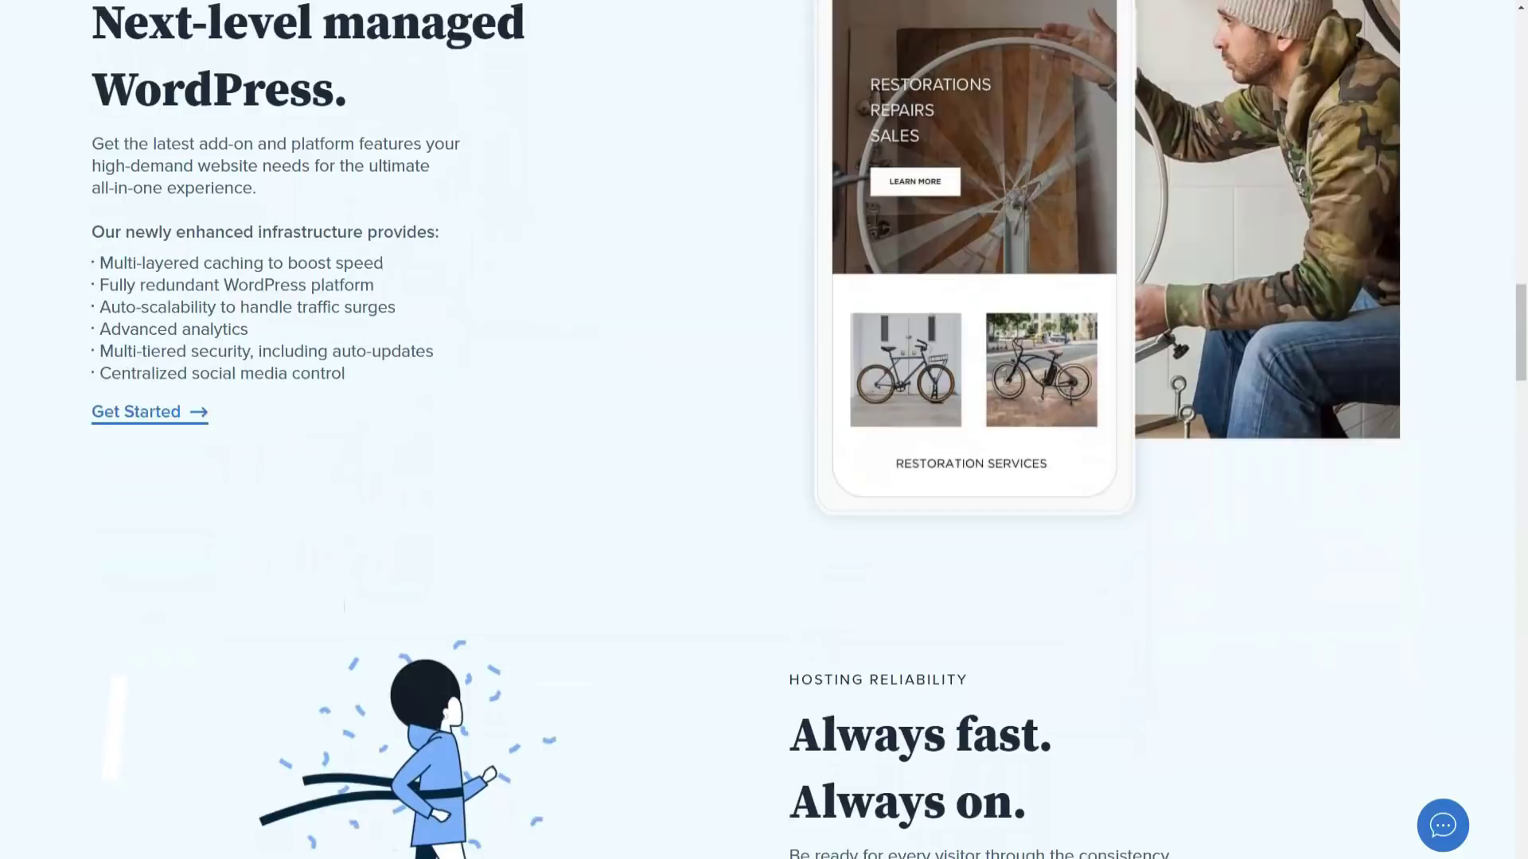
scroll(764, 430, down, 1)
scroll(764, 430, down, 1)
scroll(764, 431, down, 1)
scroll(765, 429, down, 1)
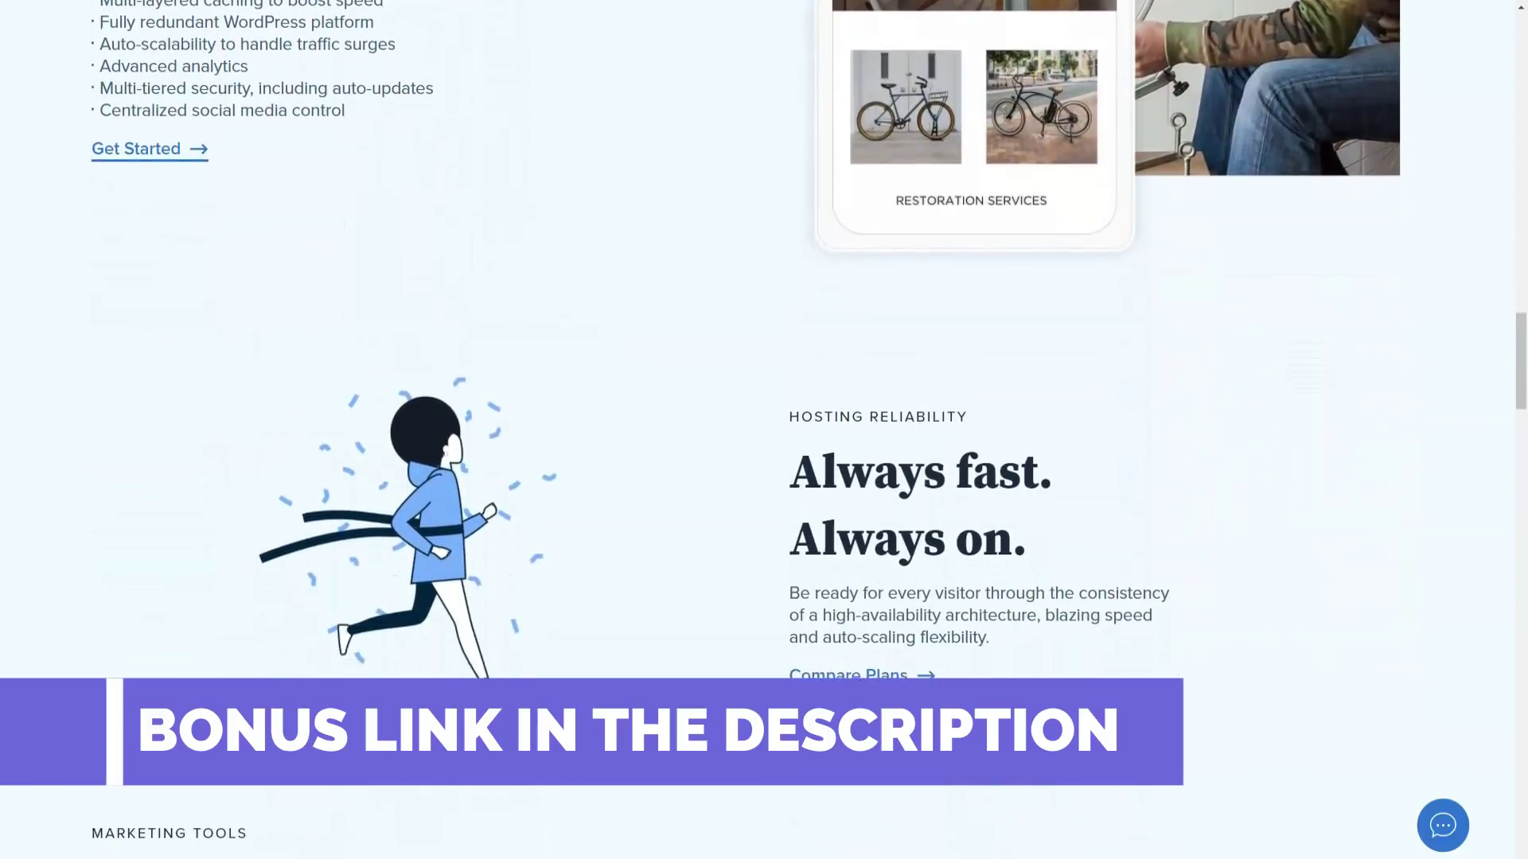
scroll(765, 429, down, 1)
scroll(764, 430, down, 1)
scroll(763, 430, down, 1)
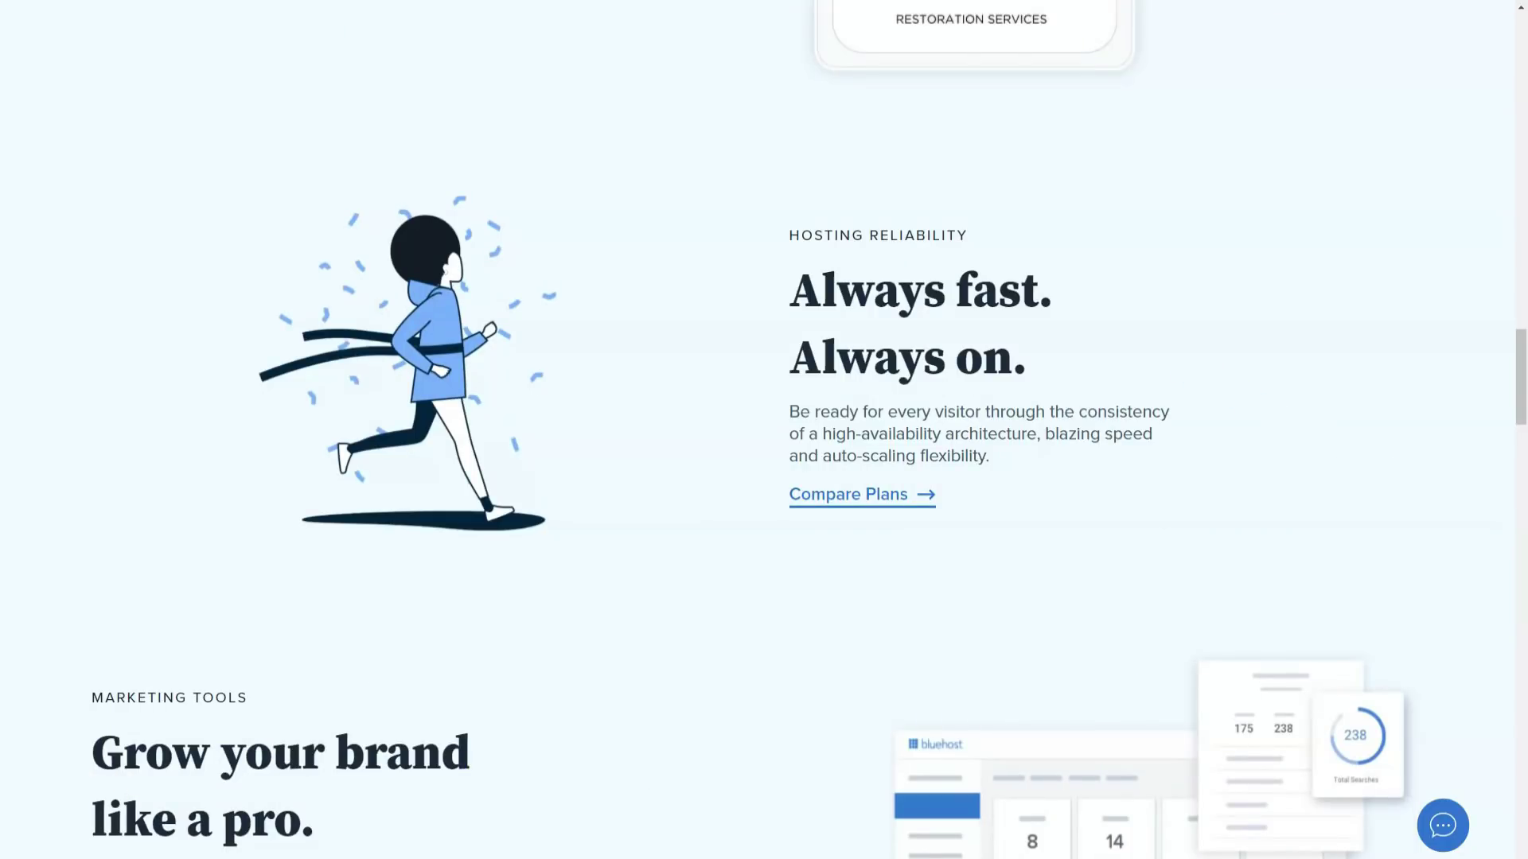
scroll(764, 429, down, 1)
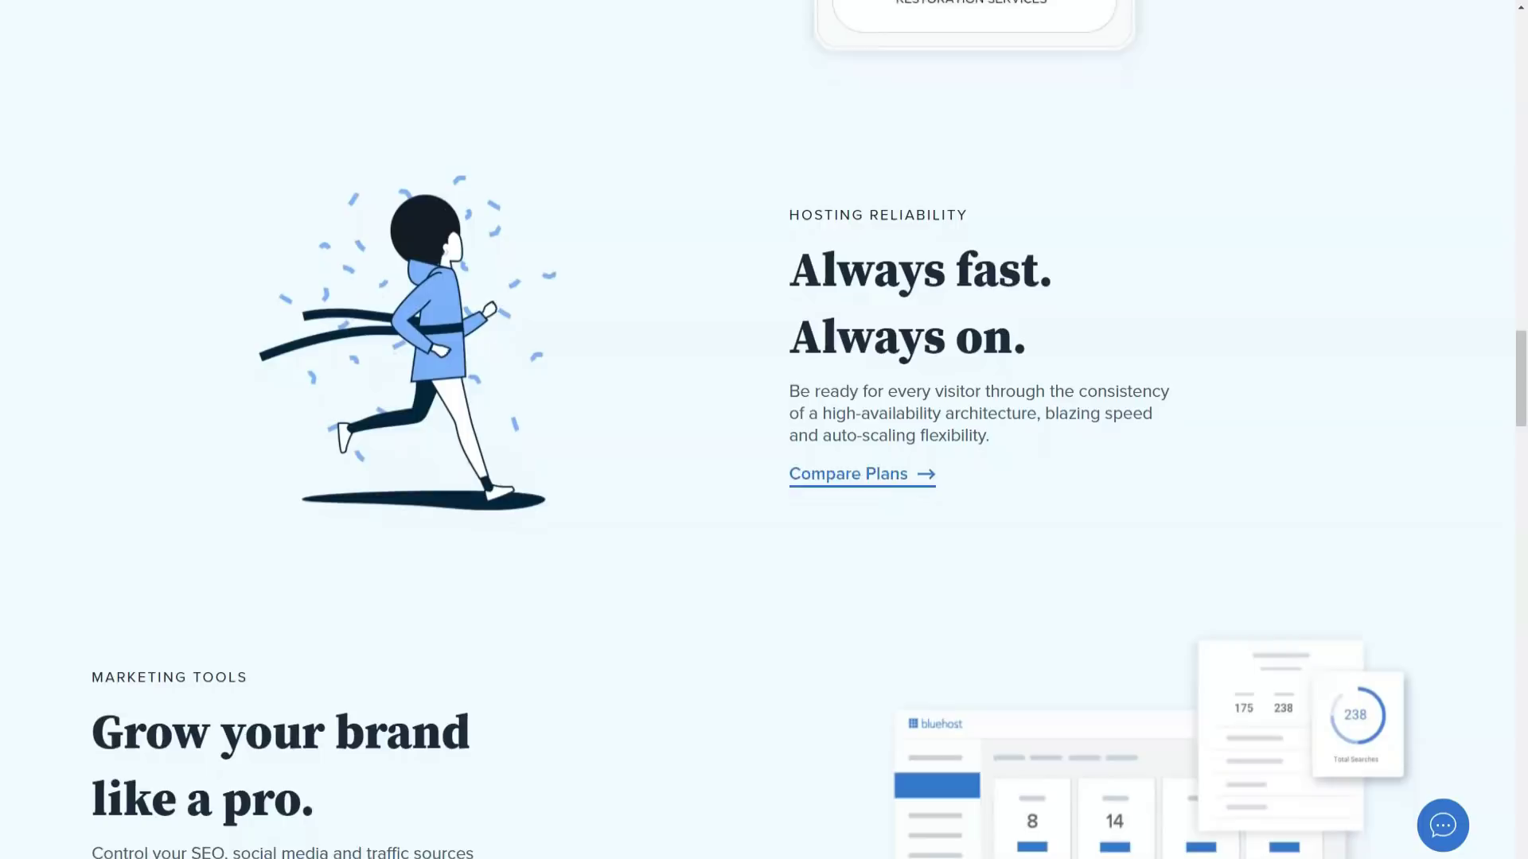
scroll(764, 431, down, 1)
scroll(765, 430, down, 1)
scroll(765, 430, down, 1)
scroll(764, 430, down, 1)
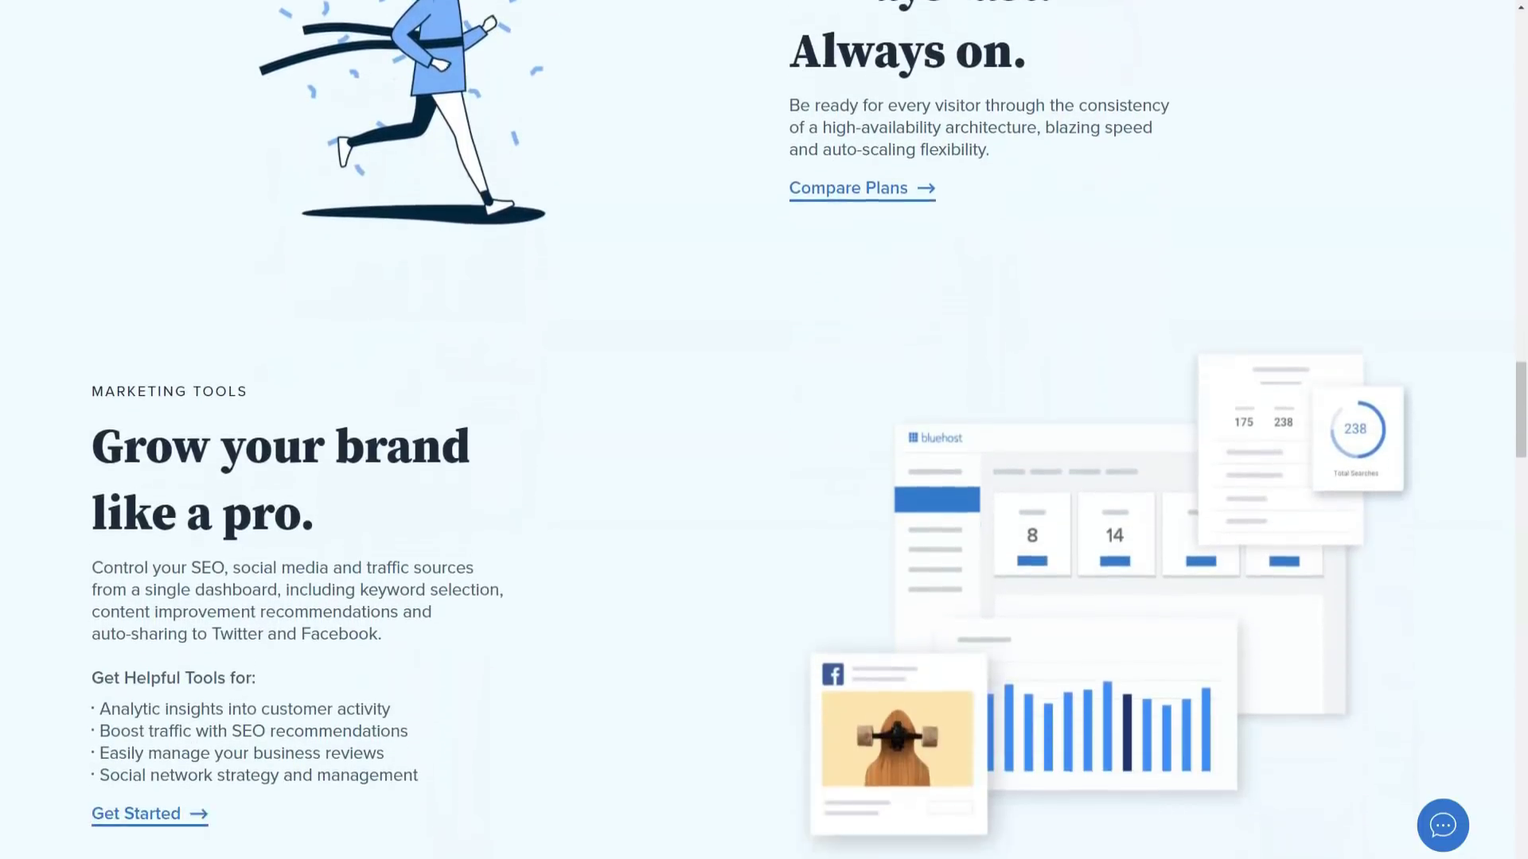
scroll(765, 430, down, 1)
scroll(764, 430, down, 1)
scroll(765, 431, down, 1)
scroll(765, 429, down, 1)
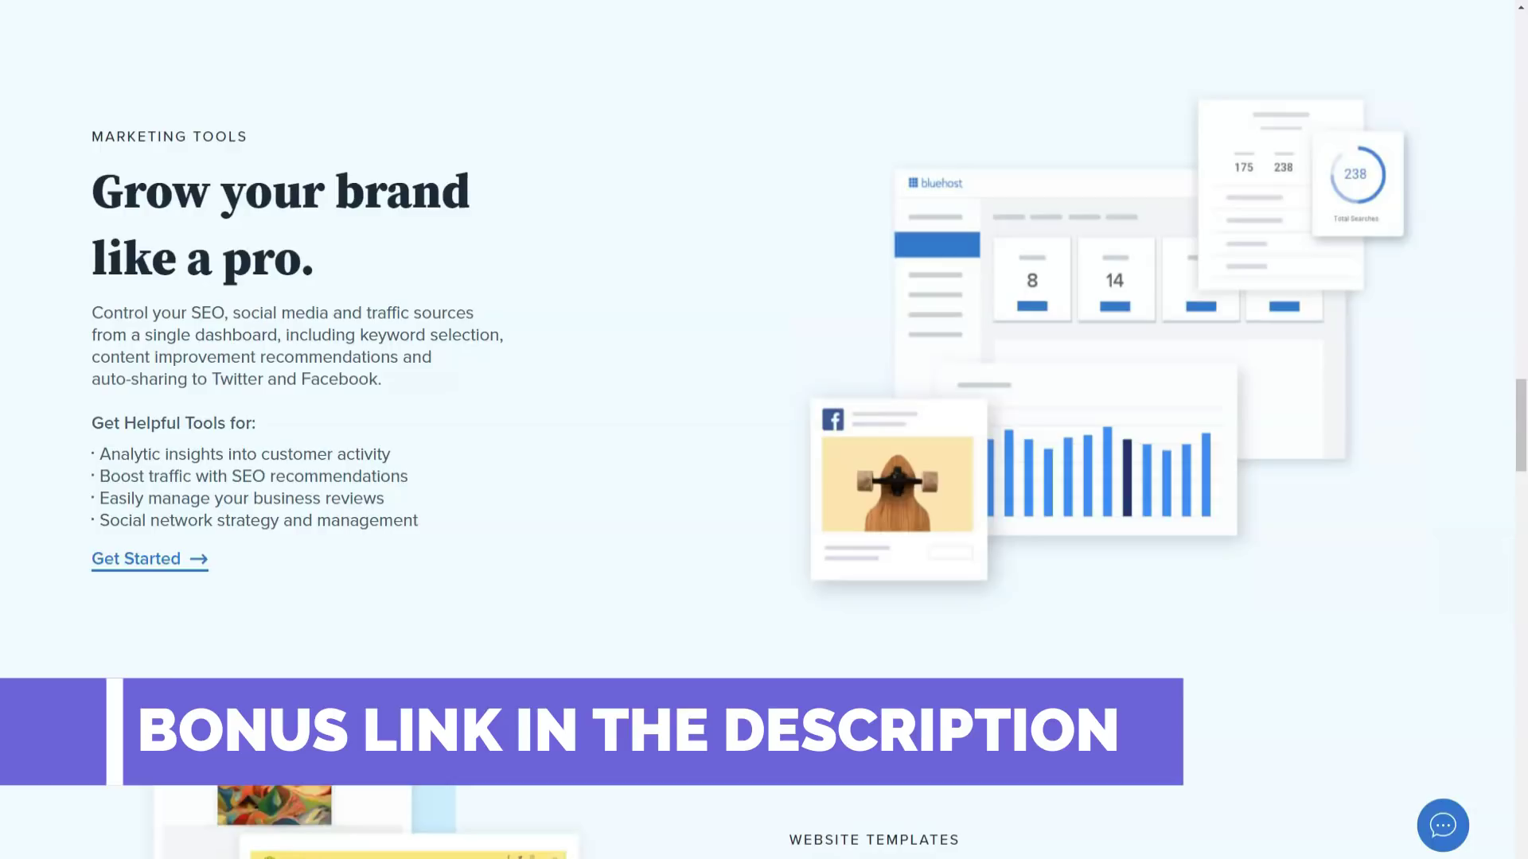
scroll(764, 431, down, 1)
scroll(764, 429, down, 1)
scroll(765, 431, down, 1)
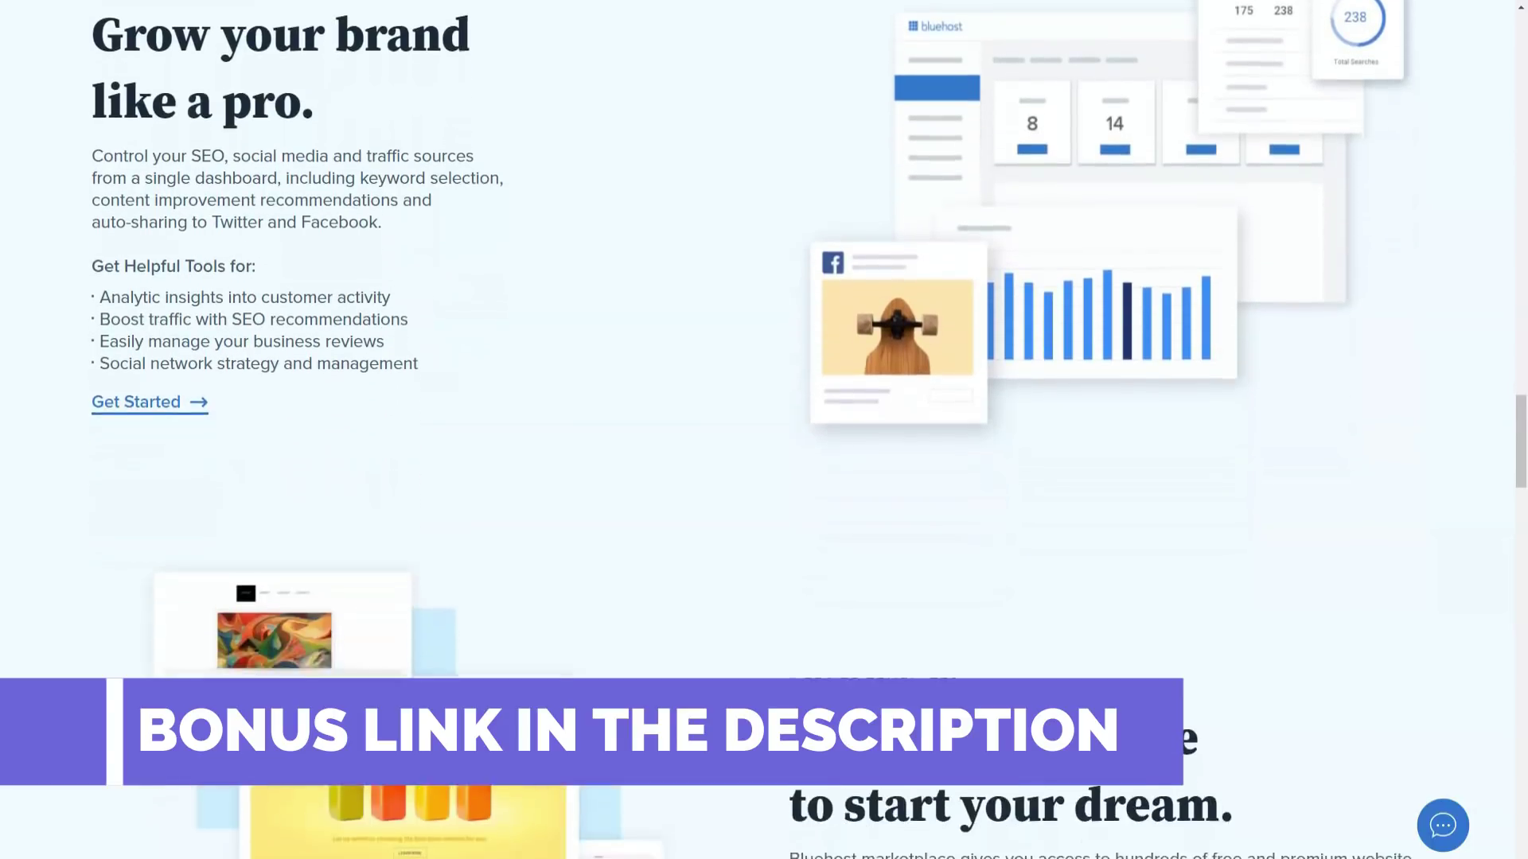
scroll(764, 431, down, 1)
scroll(764, 429, down, 1)
scroll(765, 430, down, 1)
scroll(765, 430, down, 1)
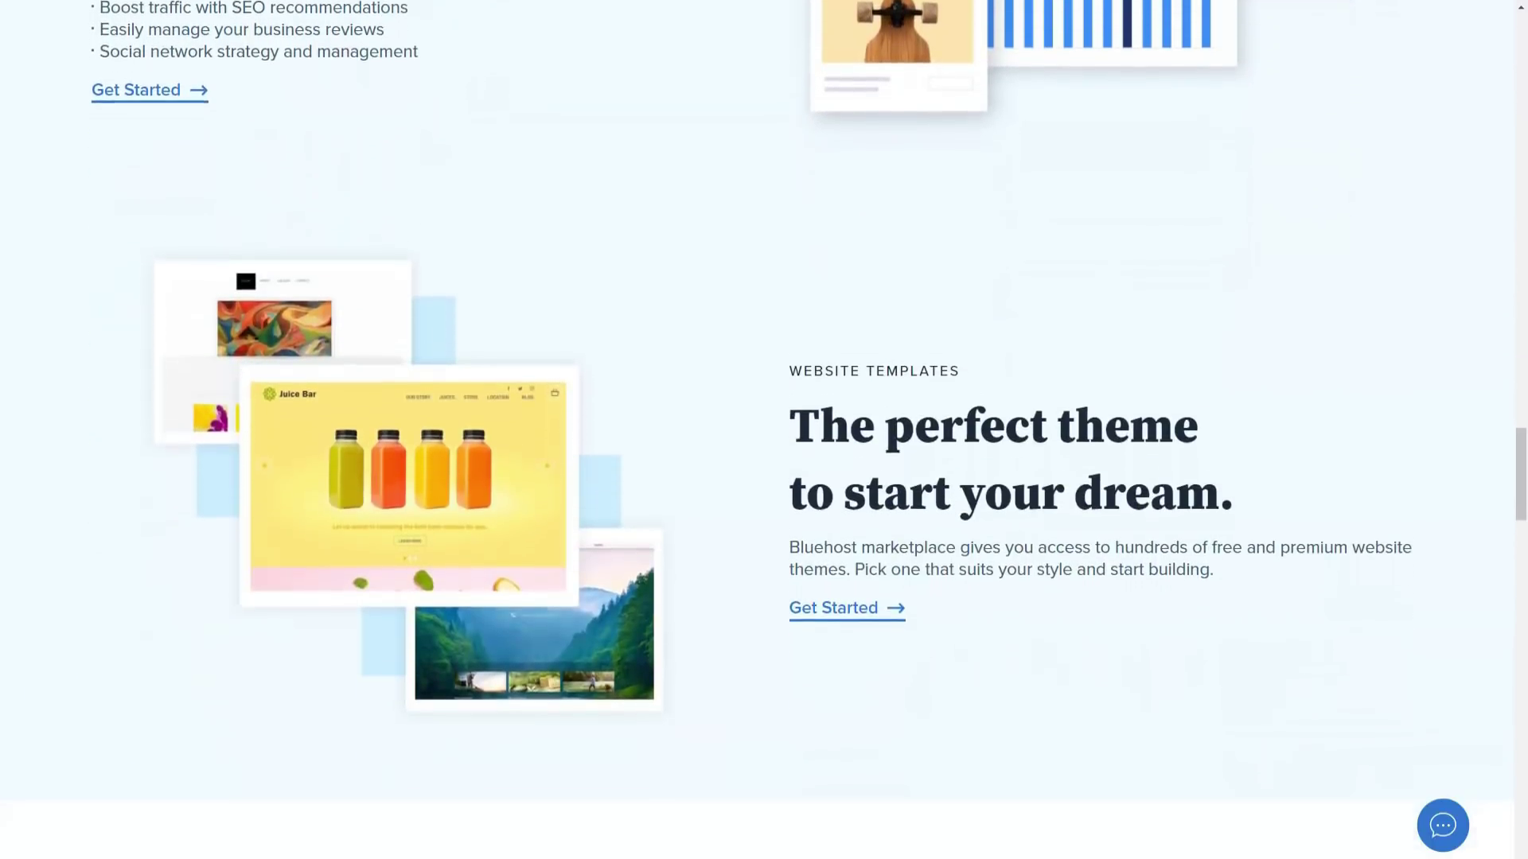
scroll(765, 430, down, 1)
scroll(764, 430, down, 1)
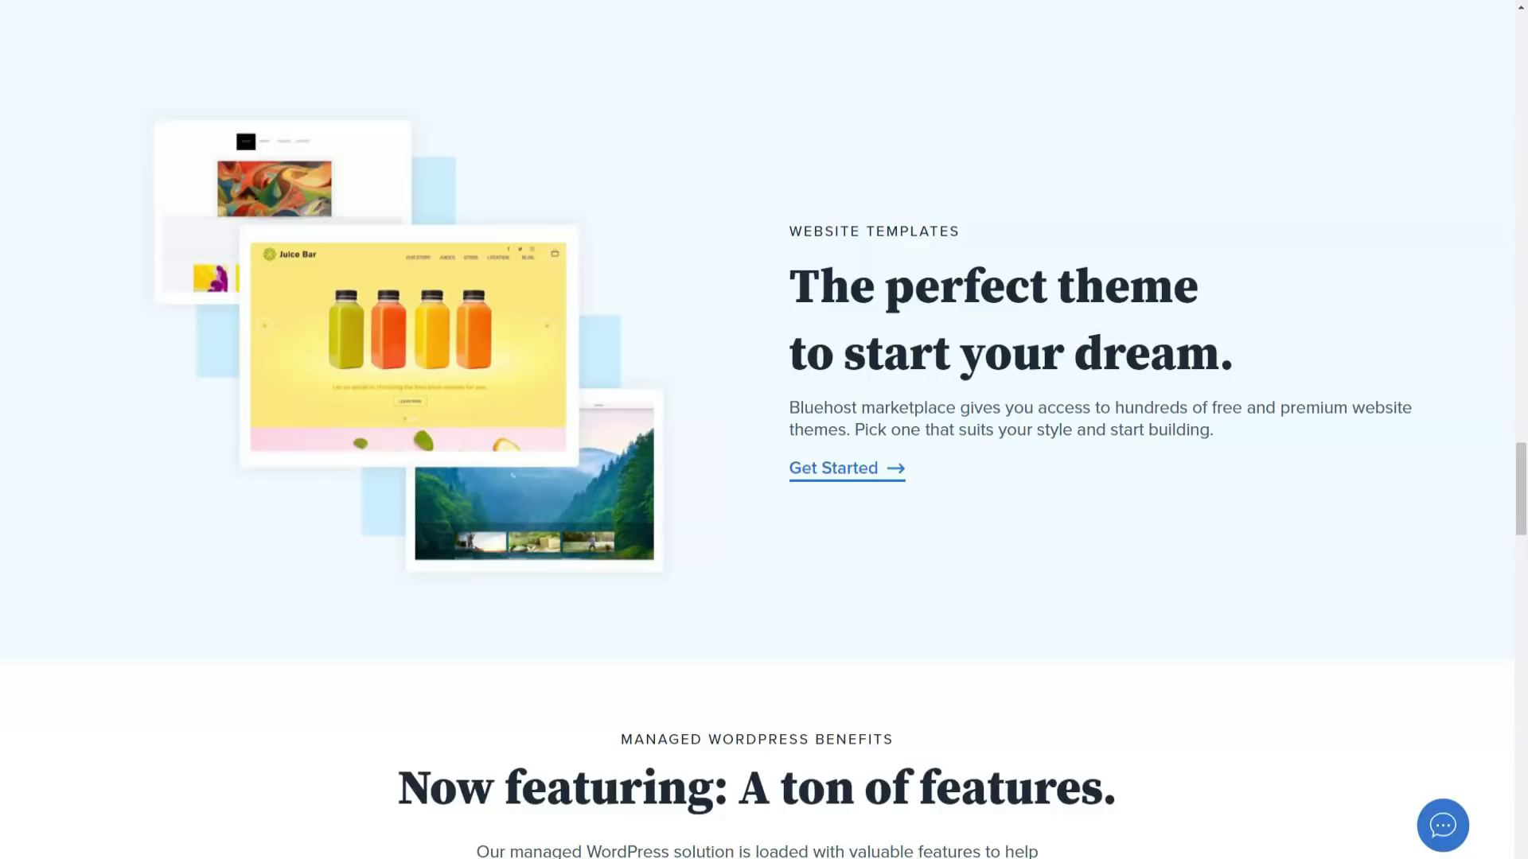
scroll(765, 431, down, 1)
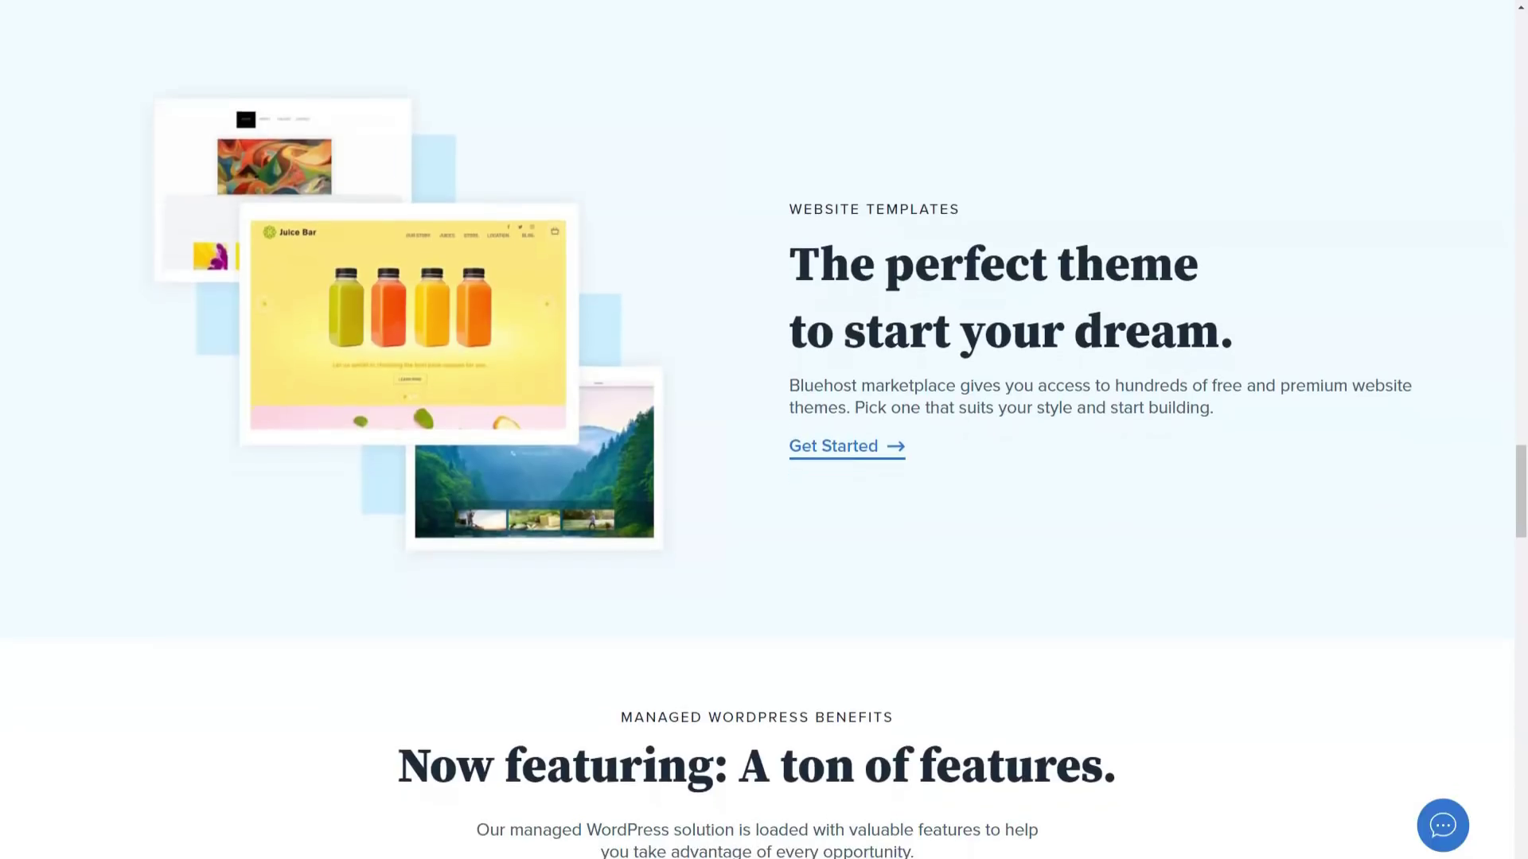
scroll(765, 430, down, 1)
scroll(765, 430, down, 1)
scroll(764, 430, down, 1)
scroll(764, 430, down, 1)
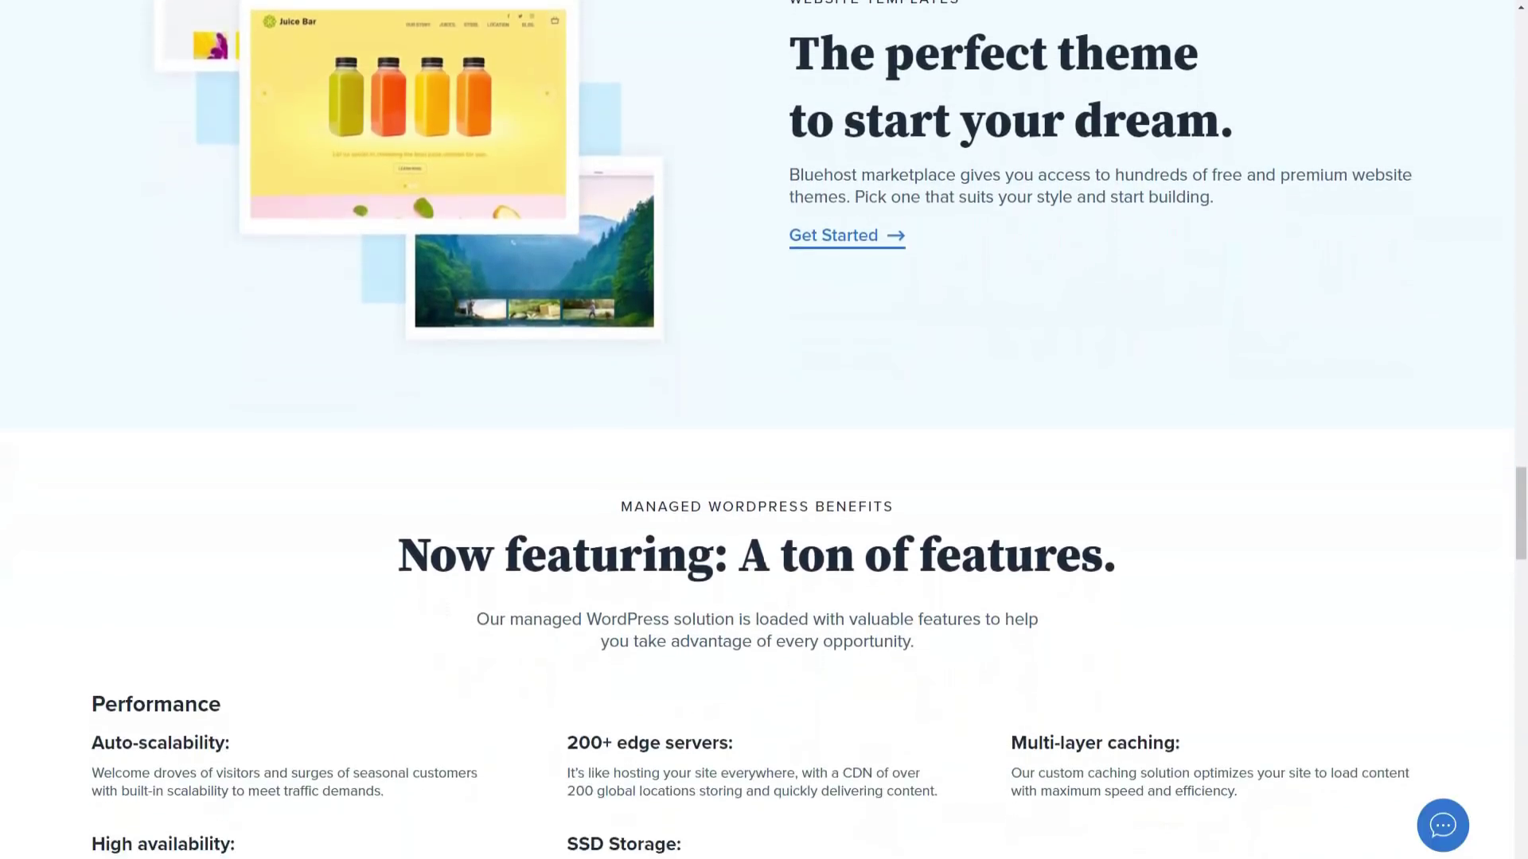
scroll(763, 430, down, 1)
scroll(764, 430, down, 1)
scroll(765, 429, down, 1)
scroll(765, 430, down, 1)
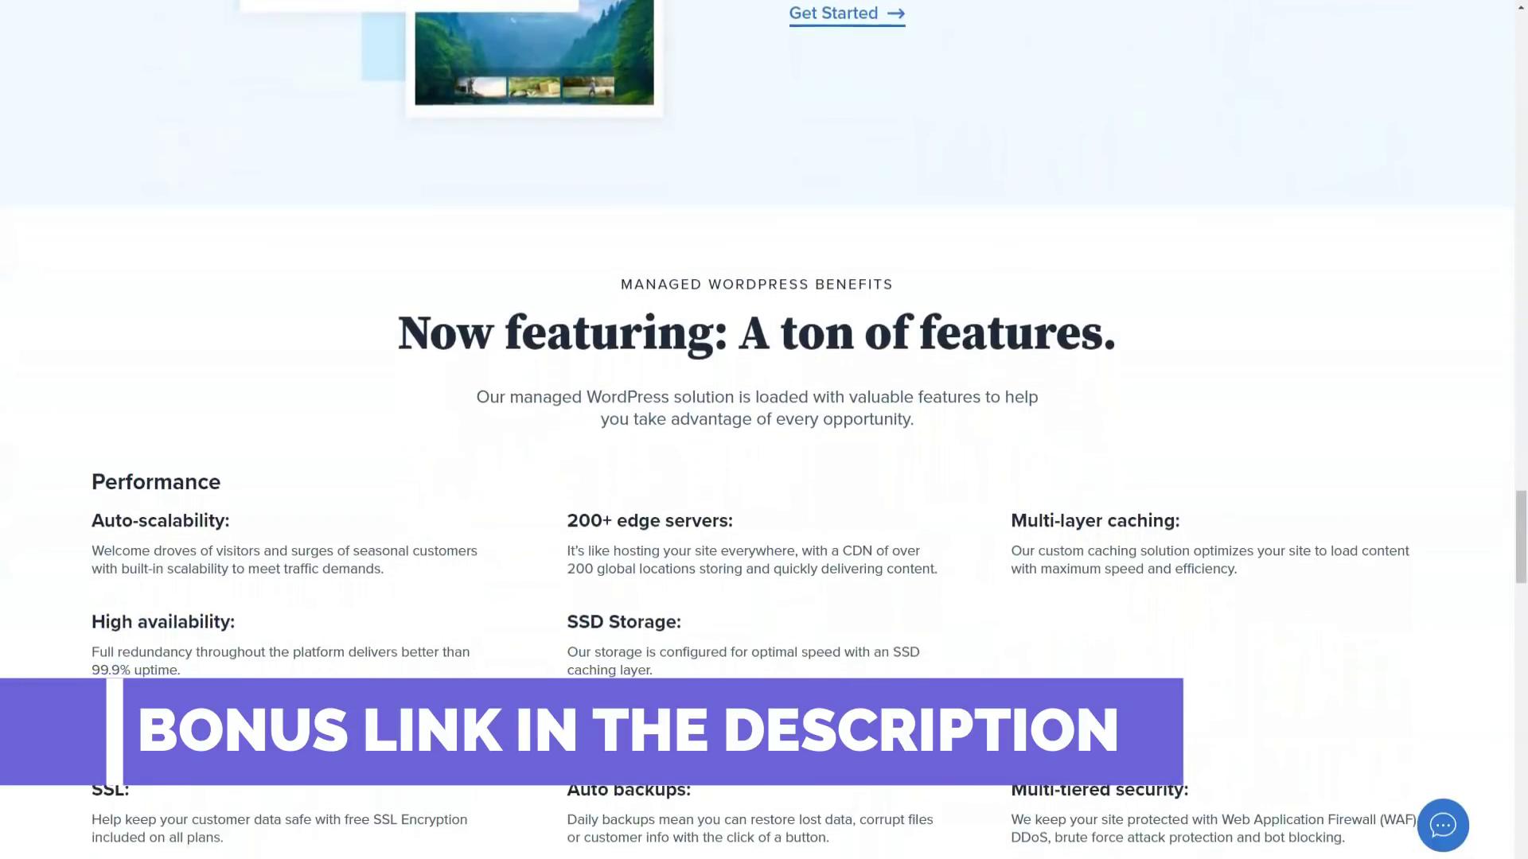
scroll(765, 430, down, 1)
scroll(764, 430, down, 1)
scroll(764, 430, down, 1)
scroll(764, 431, down, 1)
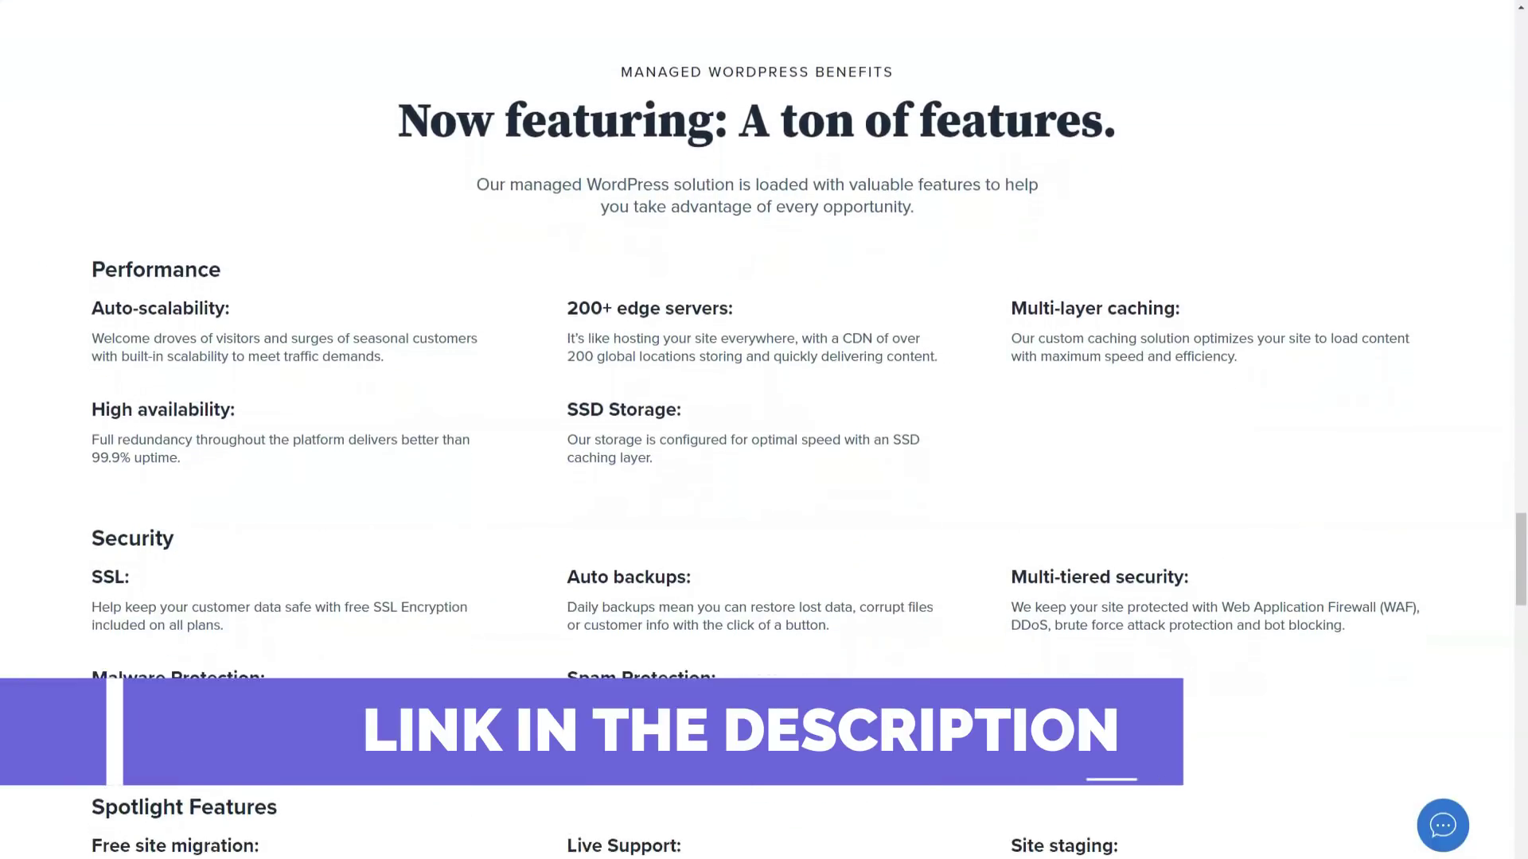
scroll(764, 429, down, 1)
scroll(764, 431, down, 1)
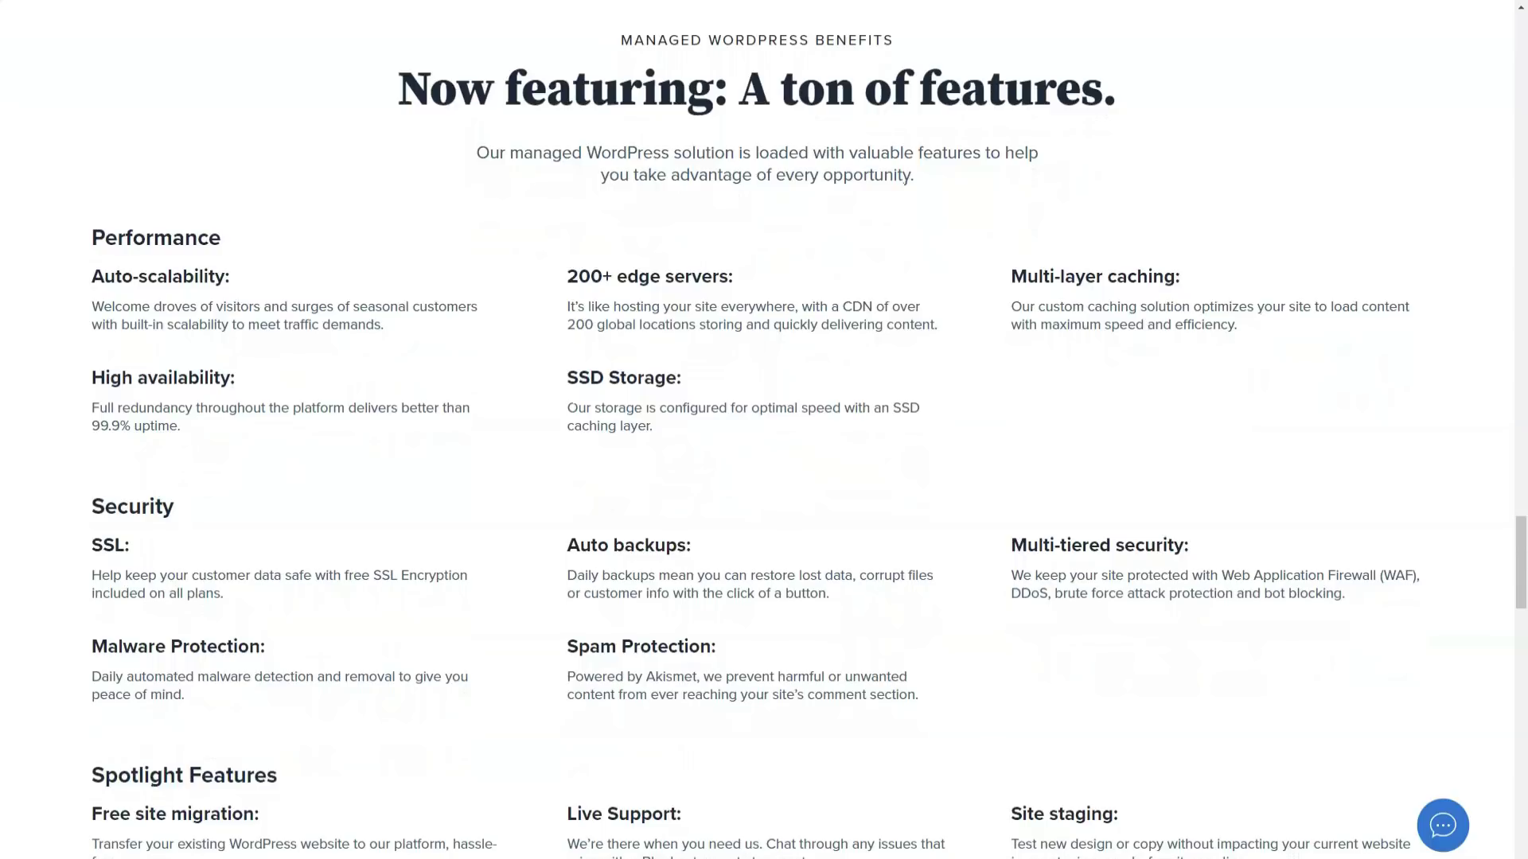
scroll(764, 430, down, 1)
scroll(765, 430, down, 1)
scroll(764, 430, down, 1)
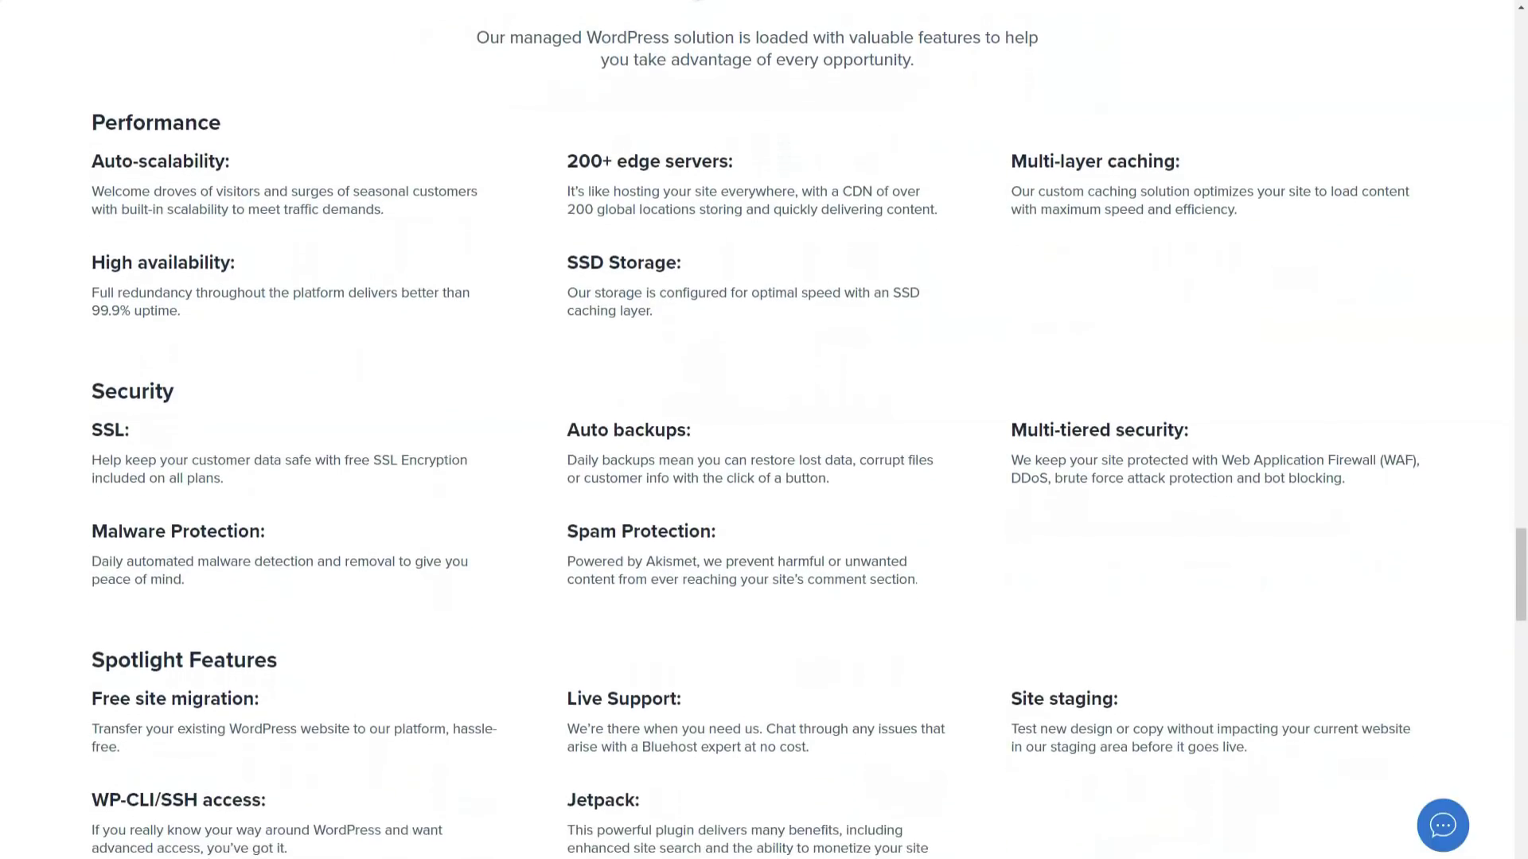
scroll(765, 430, down, 1)
scroll(765, 430, down, 1)
scroll(764, 430, down, 1)
scroll(765, 429, down, 1)
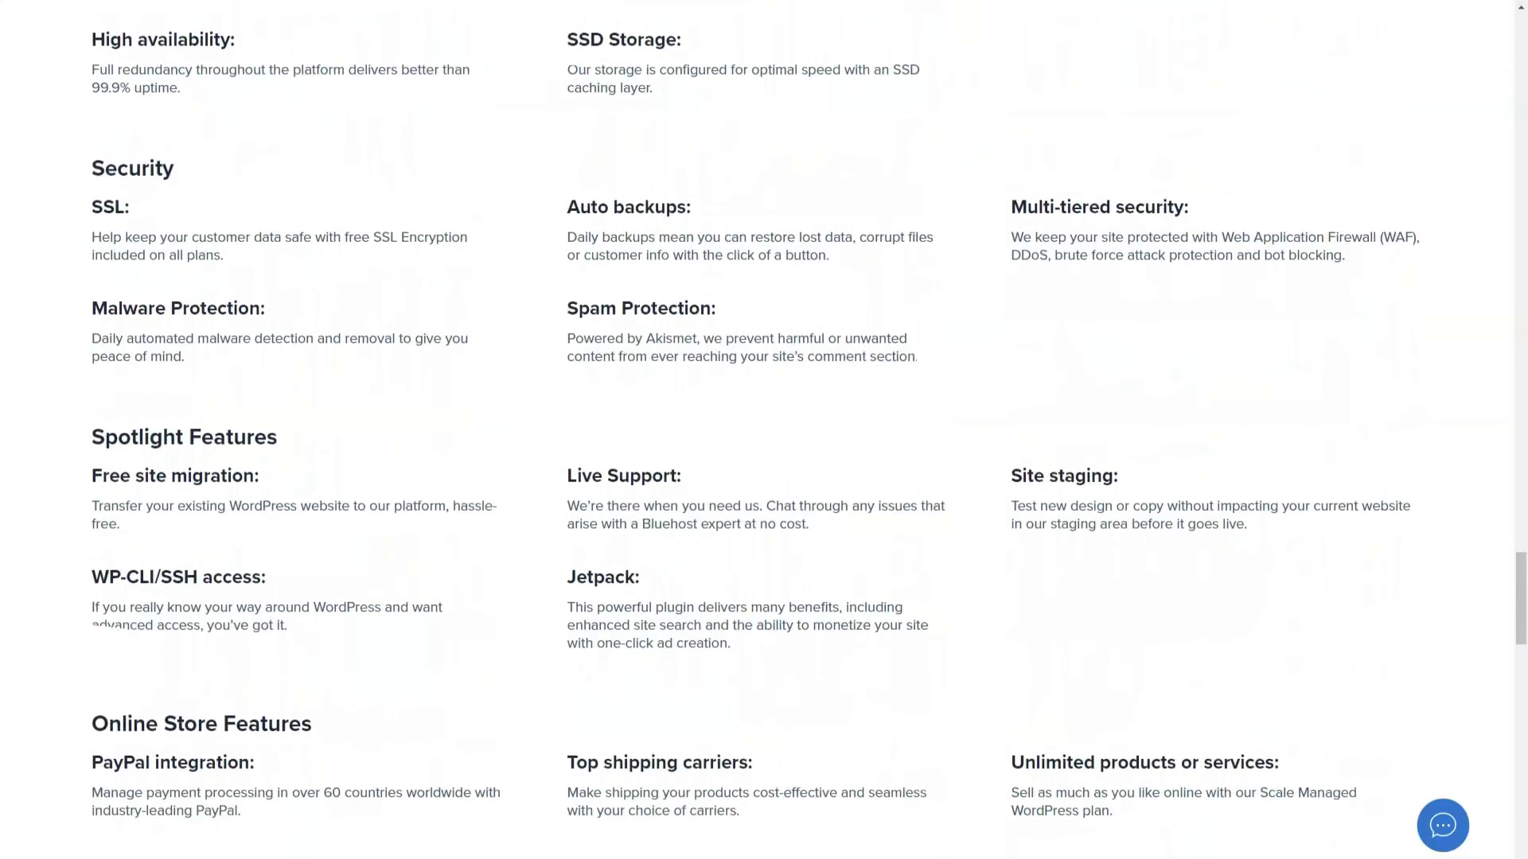
scroll(764, 429, down, 1)
scroll(765, 429, down, 1)
scroll(765, 430, down, 1)
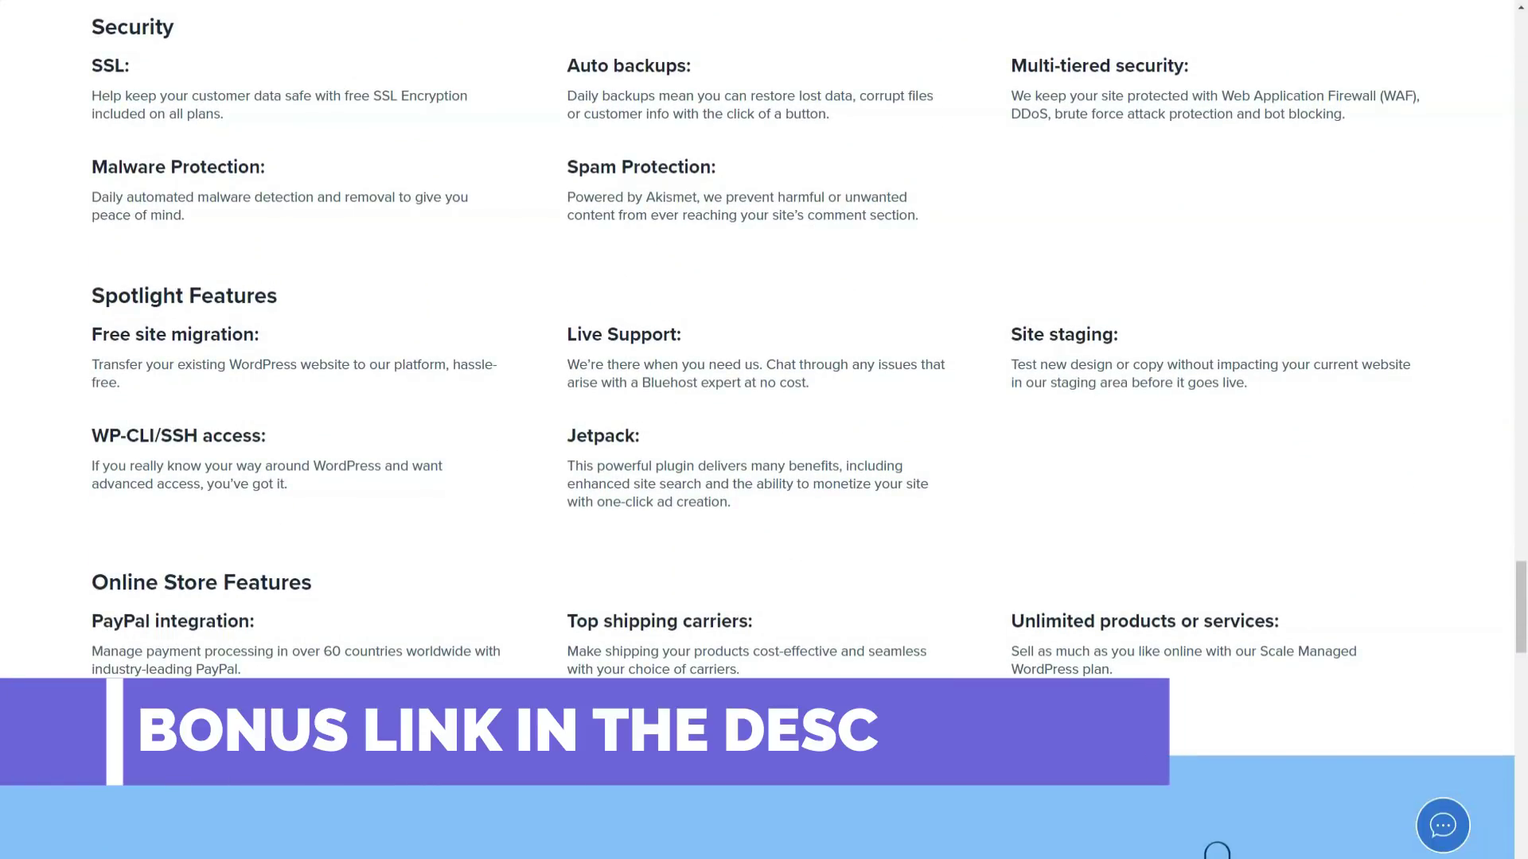
scroll(765, 431, up, 10)
scroll(764, 430, up, 10)
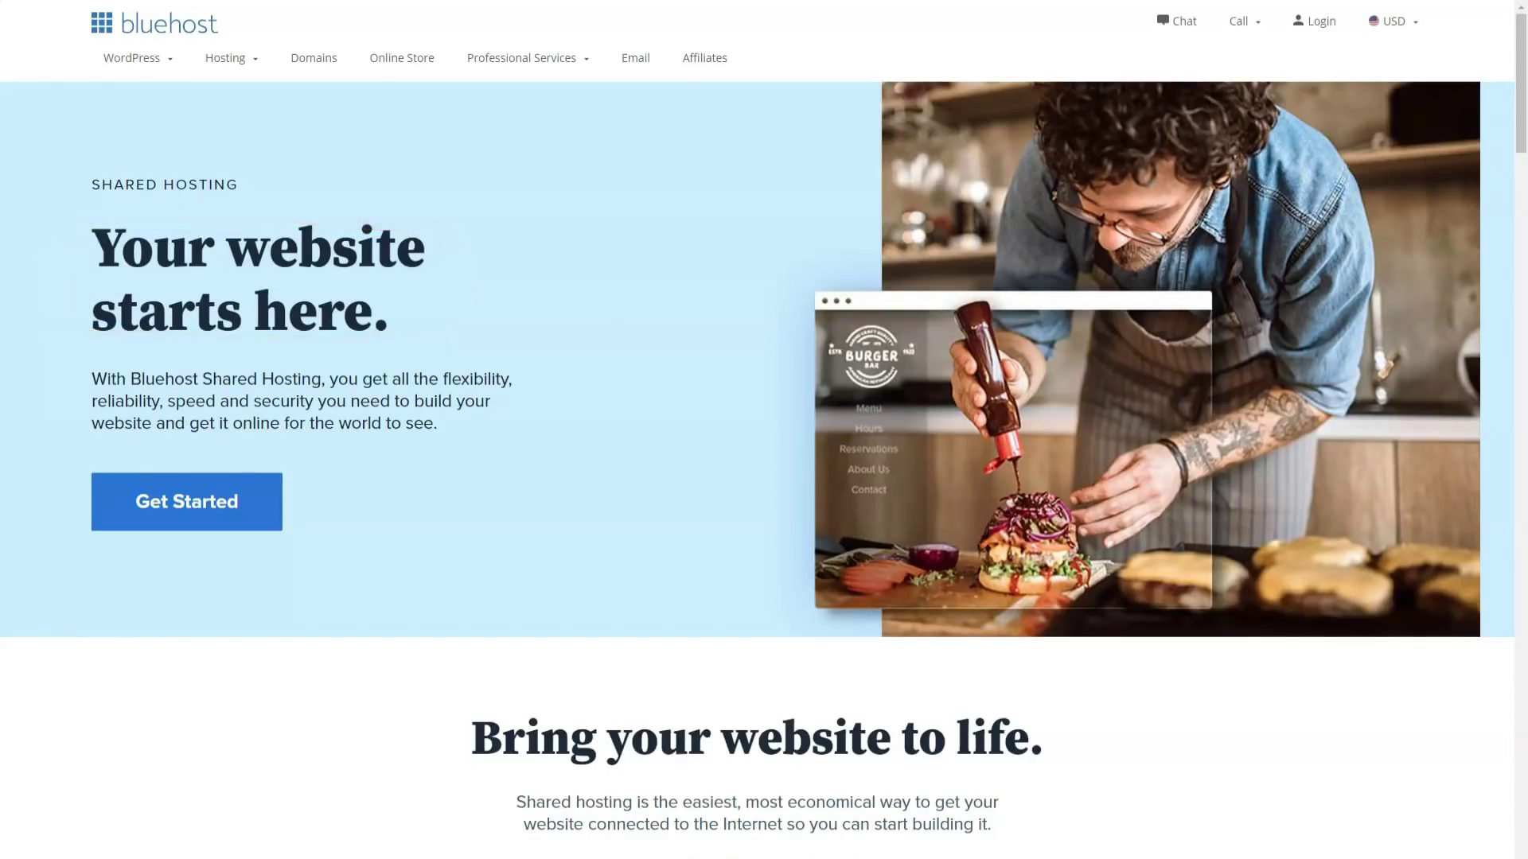
scroll(764, 431, down, 3)
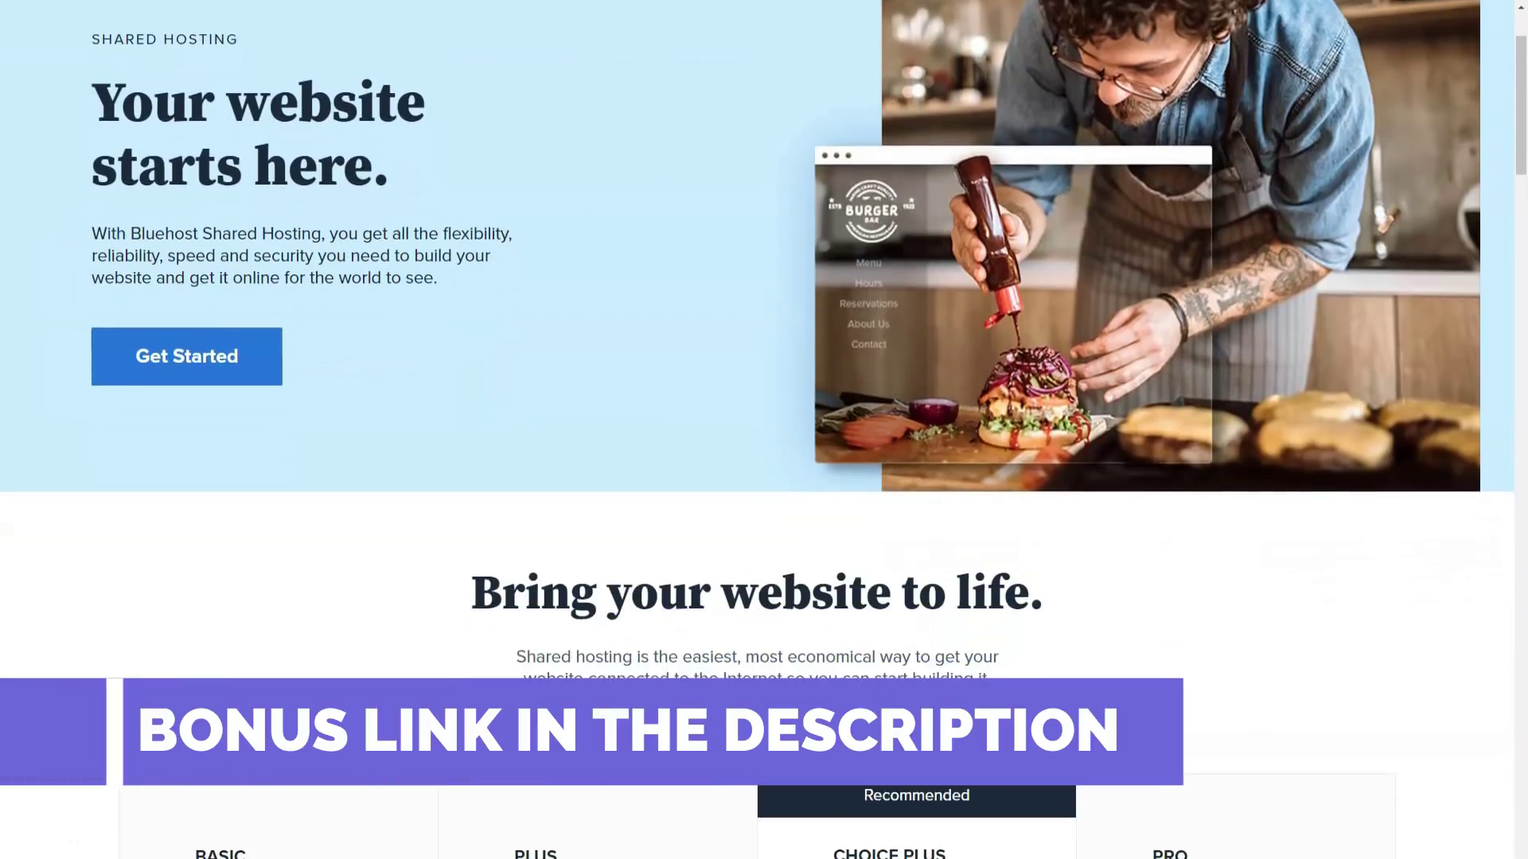
scroll(764, 430, down, 2)
scroll(764, 430, down, 2)
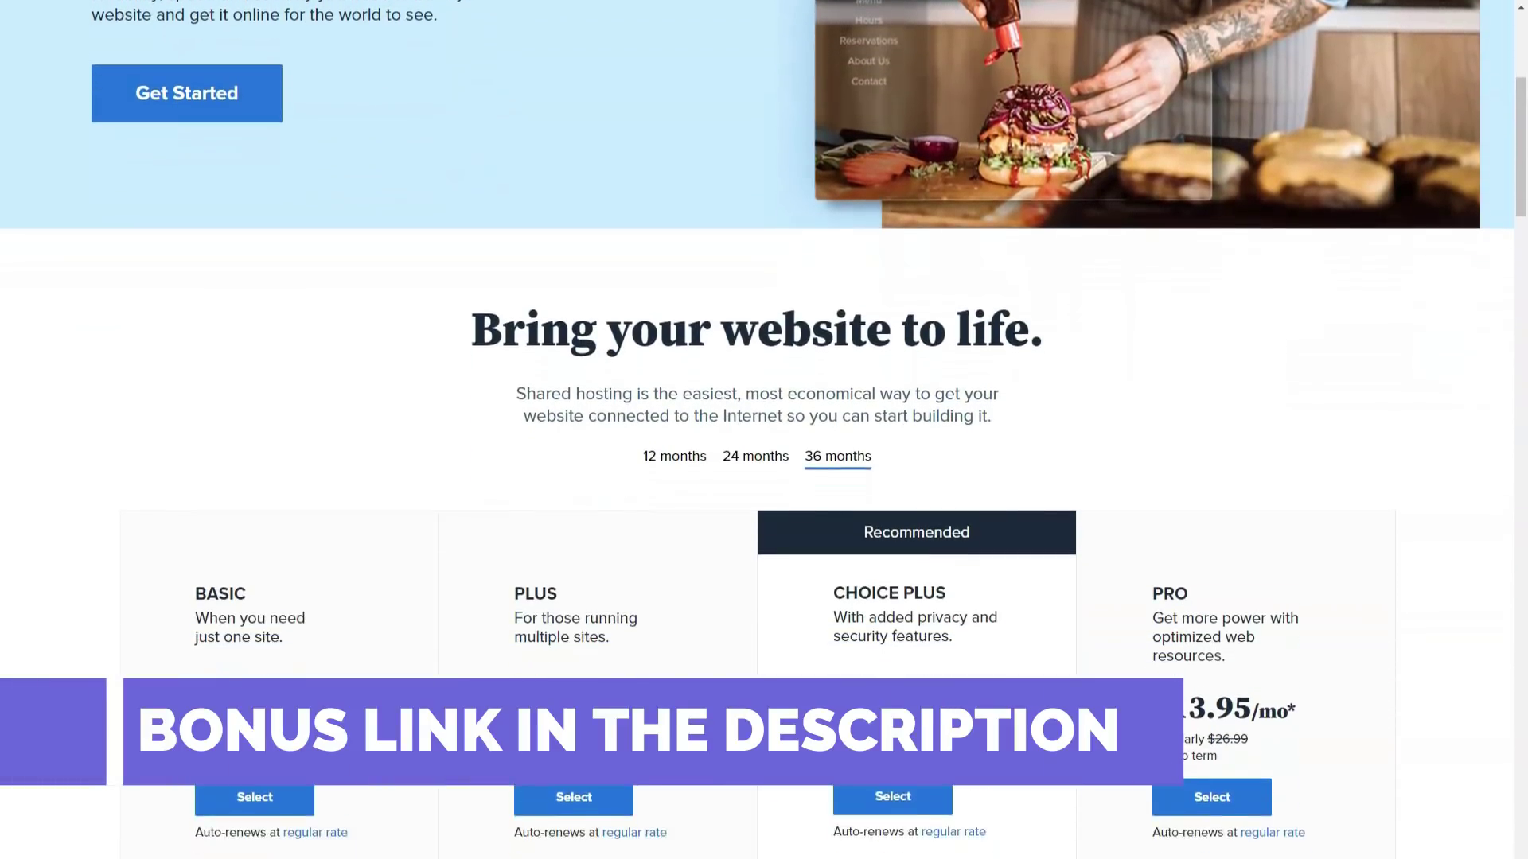
scroll(764, 430, down, 2)
scroll(764, 431, down, 2)
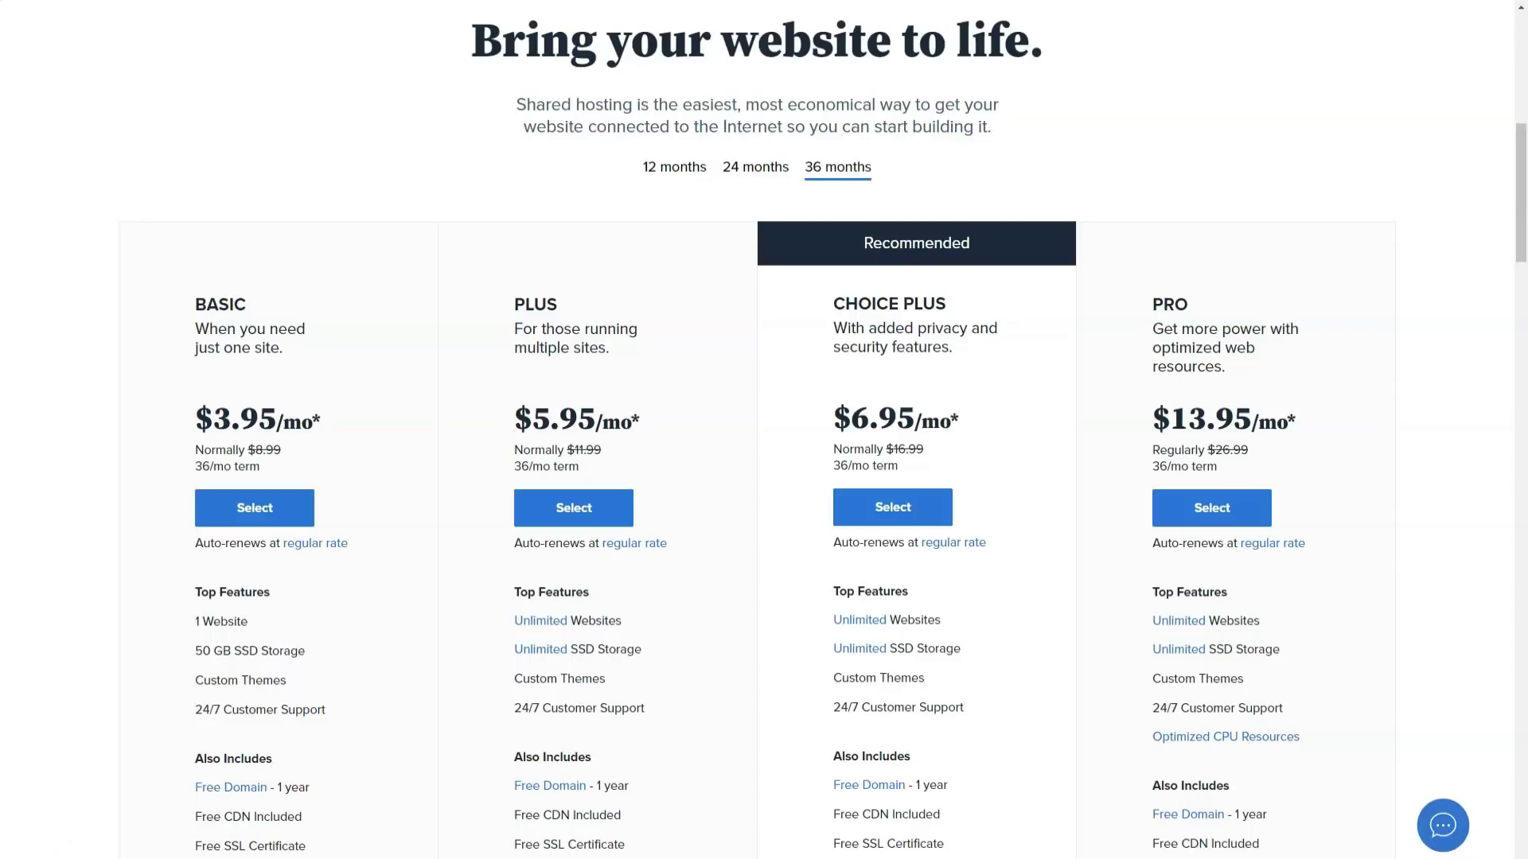
scroll(764, 431, down, 1)
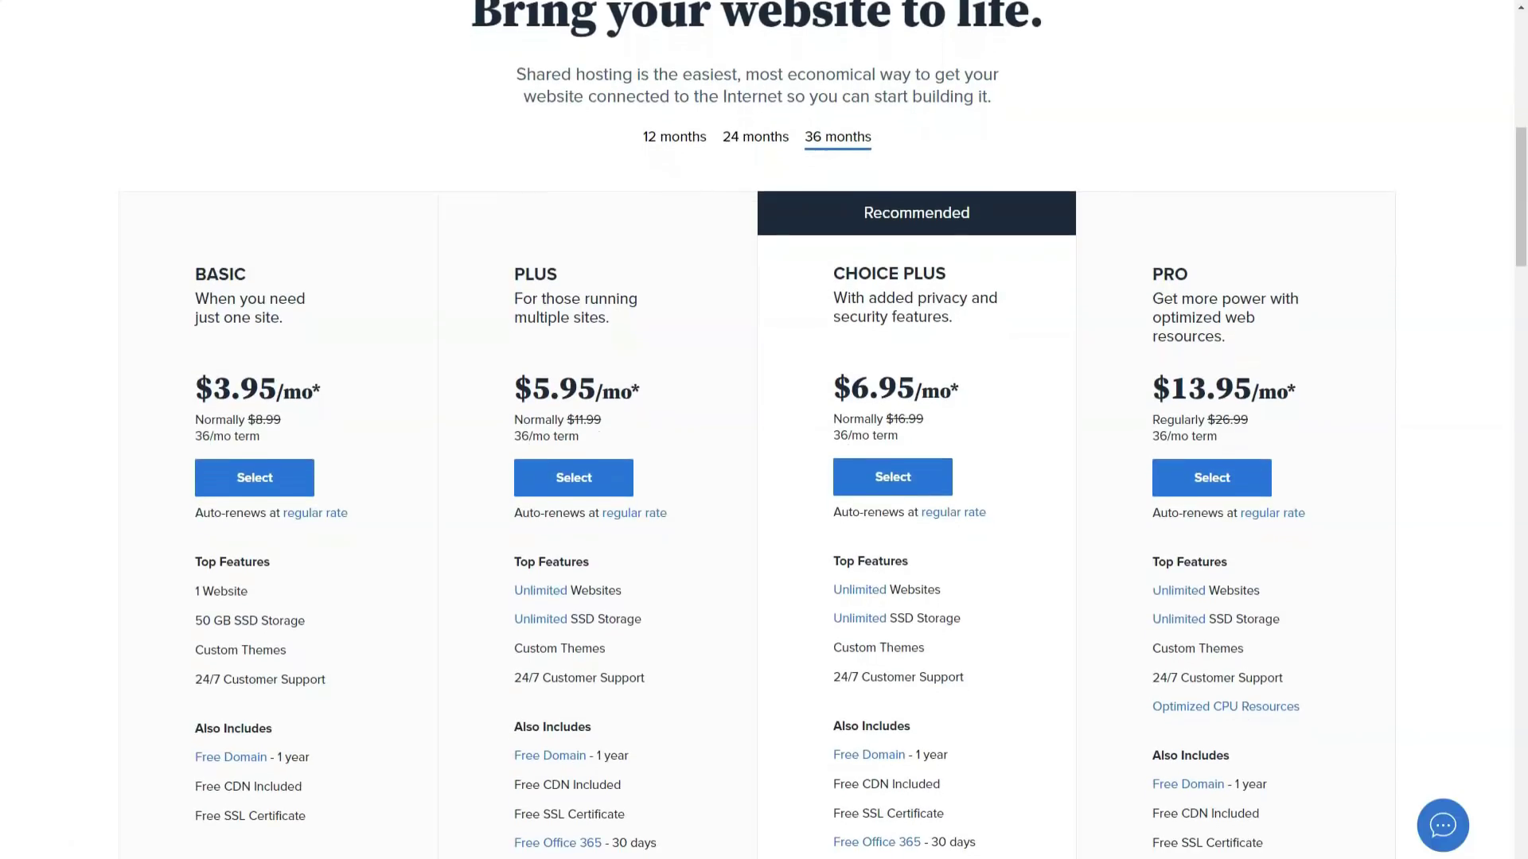
scroll(764, 429, down, 2)
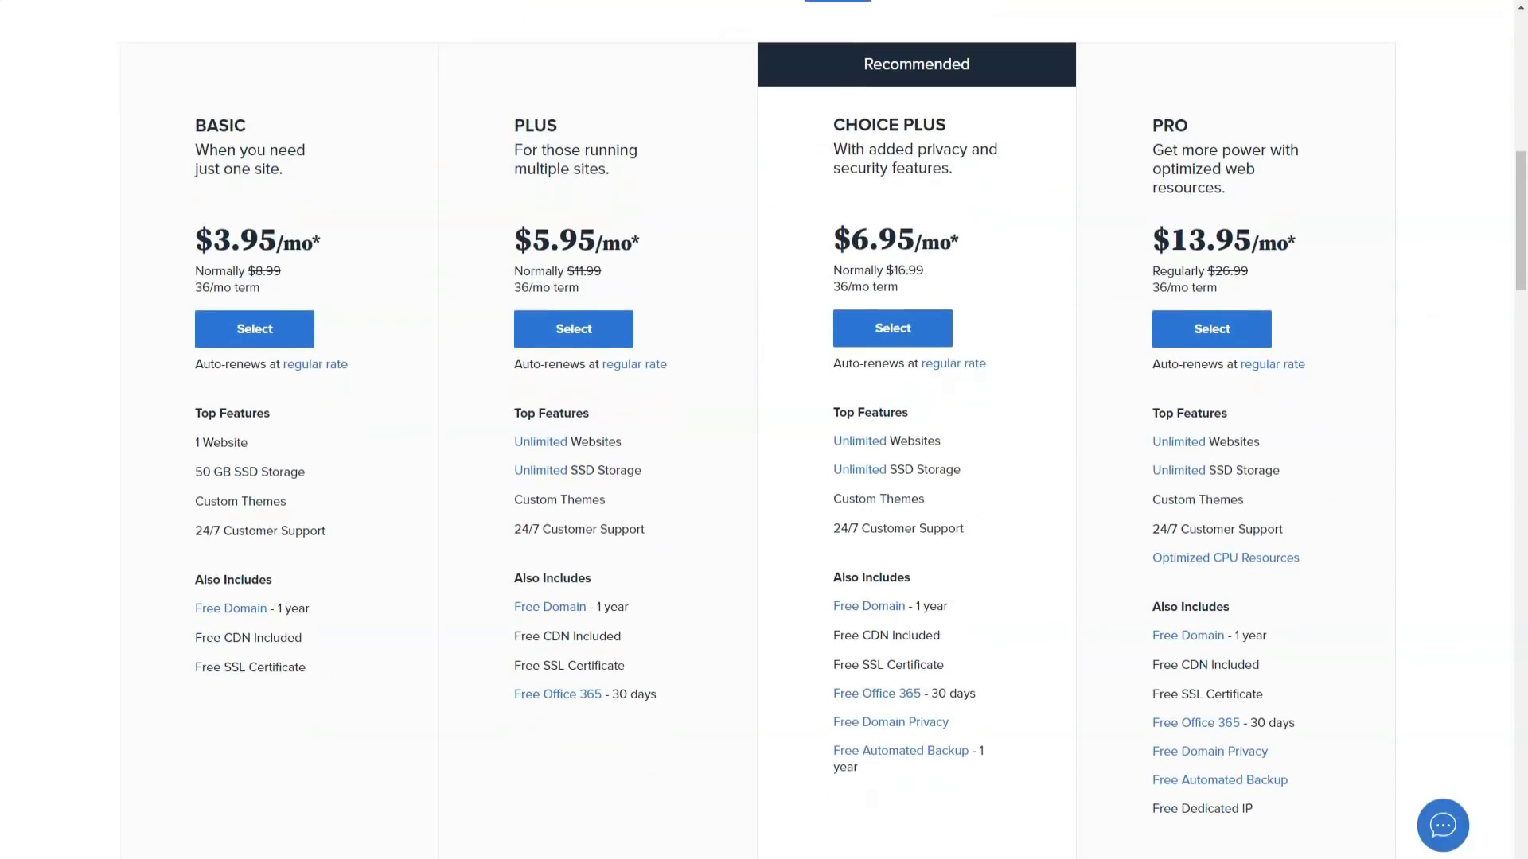
scroll(764, 430, down, 2)
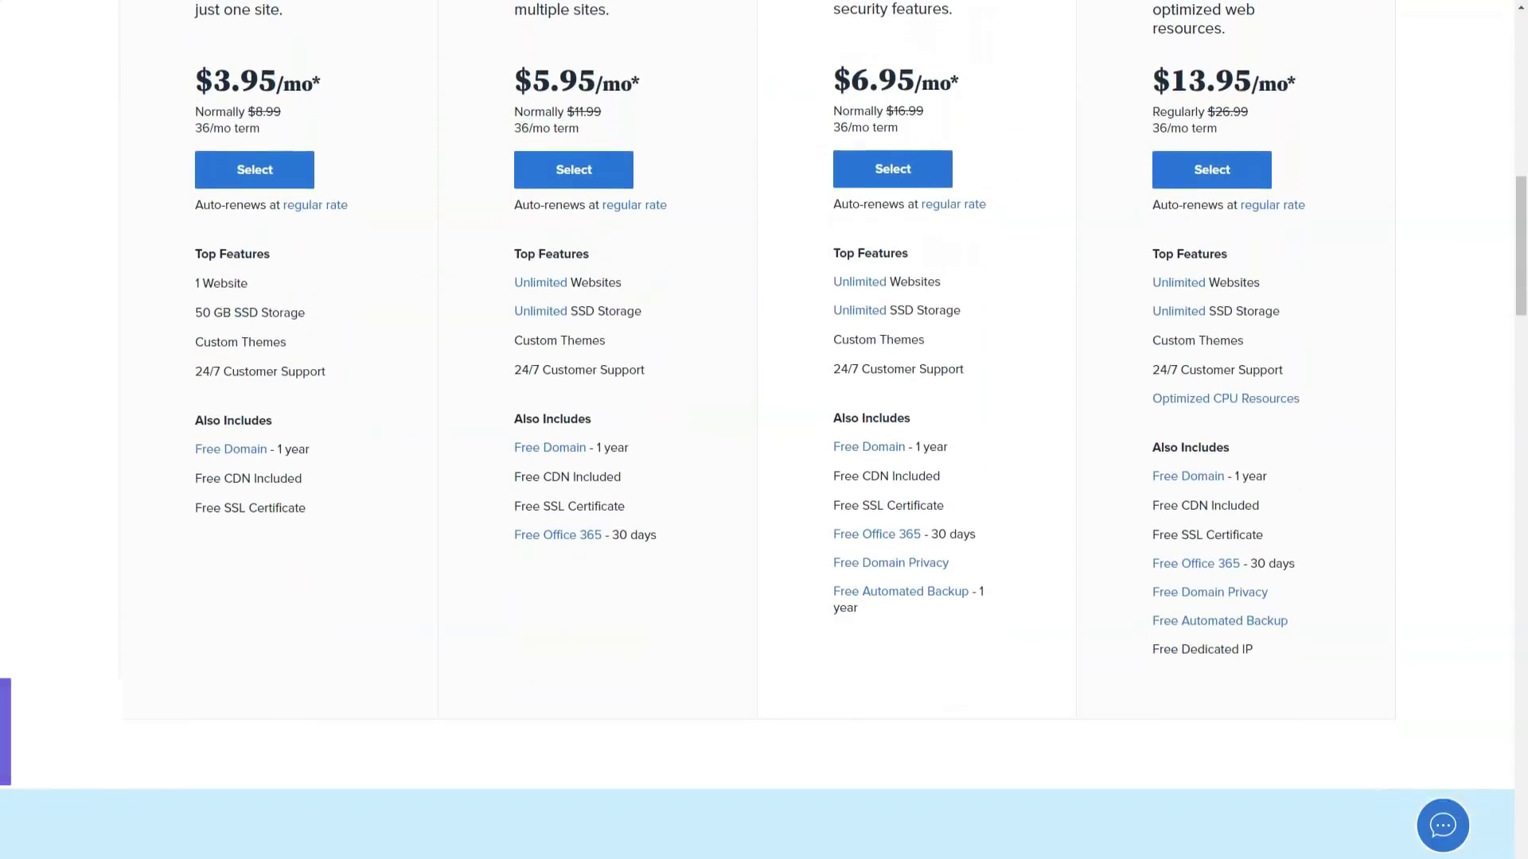
scroll(764, 429, down, 1)
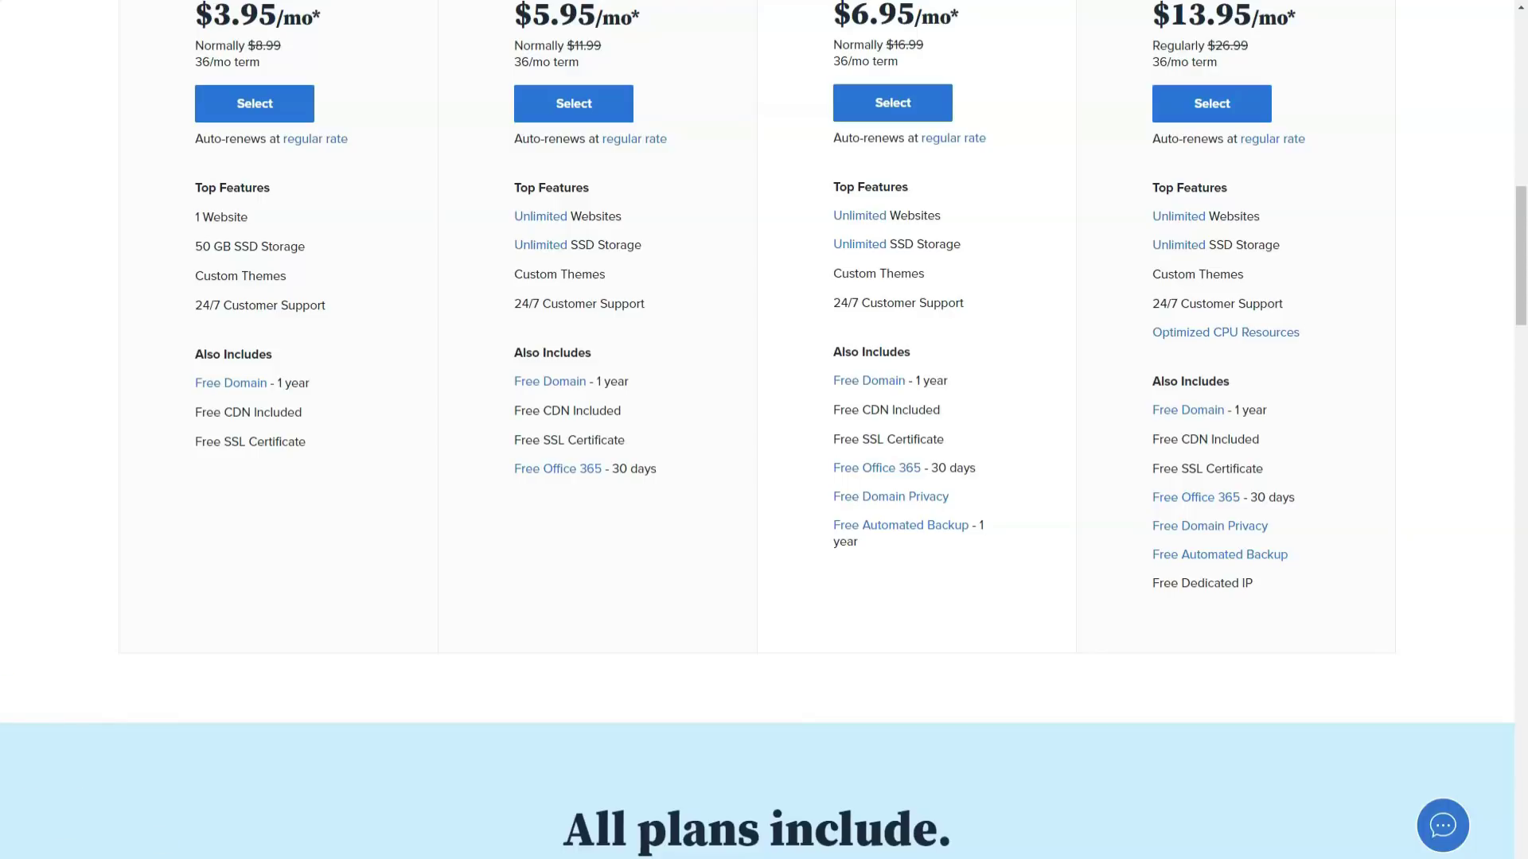
scroll(764, 429, down, 2)
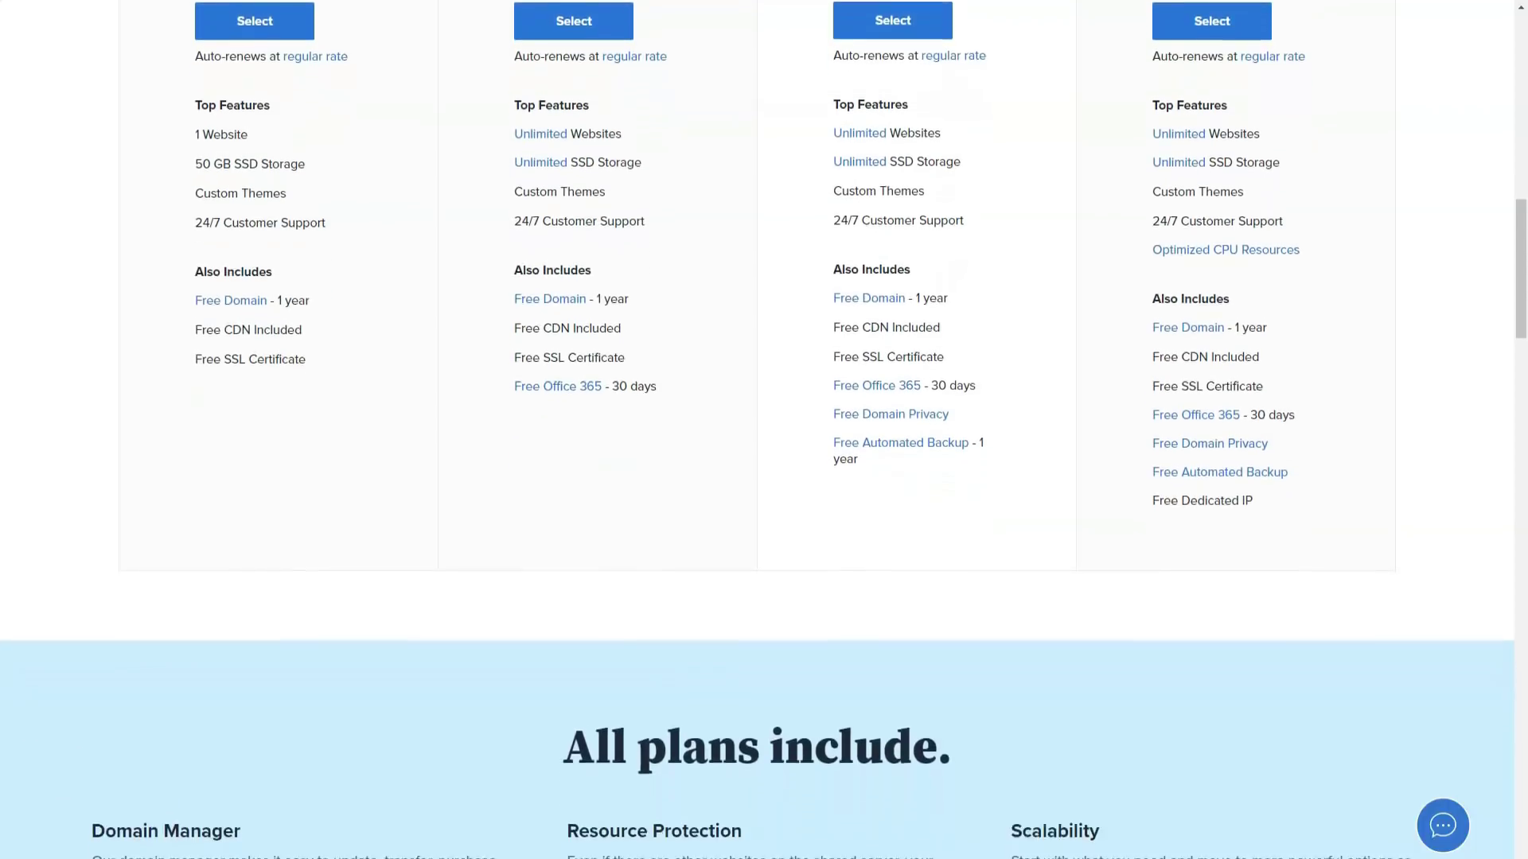
scroll(764, 429, down, 1)
scroll(764, 430, down, 1)
scroll(764, 430, down, 1)
scroll(763, 429, down, 1)
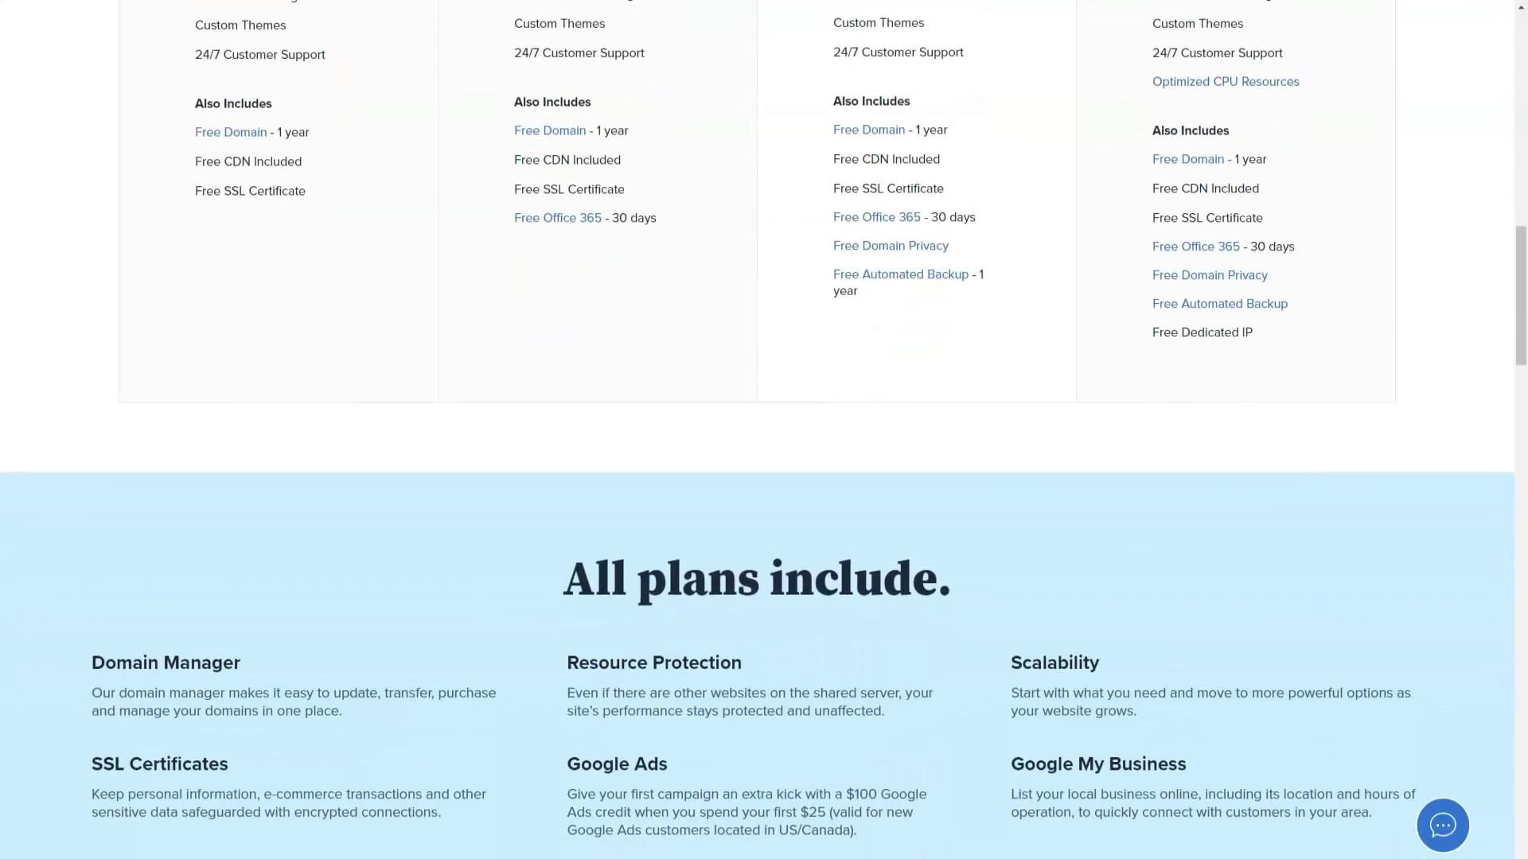
scroll(765, 430, down, 1)
scroll(764, 430, down, 1)
scroll(764, 431, down, 1)
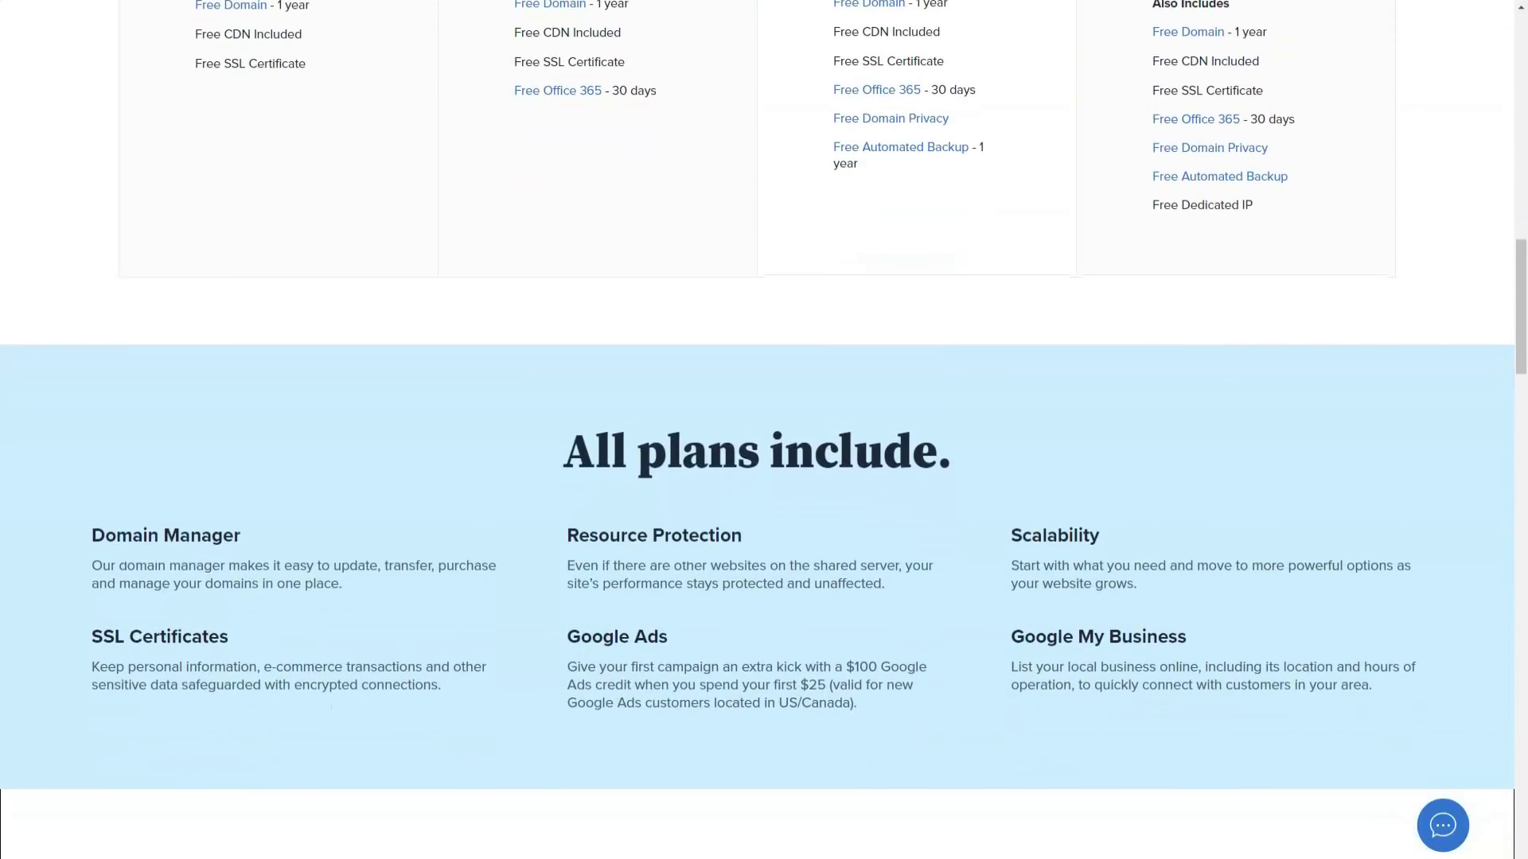
scroll(764, 429, down, 2)
scroll(764, 429, down, 1)
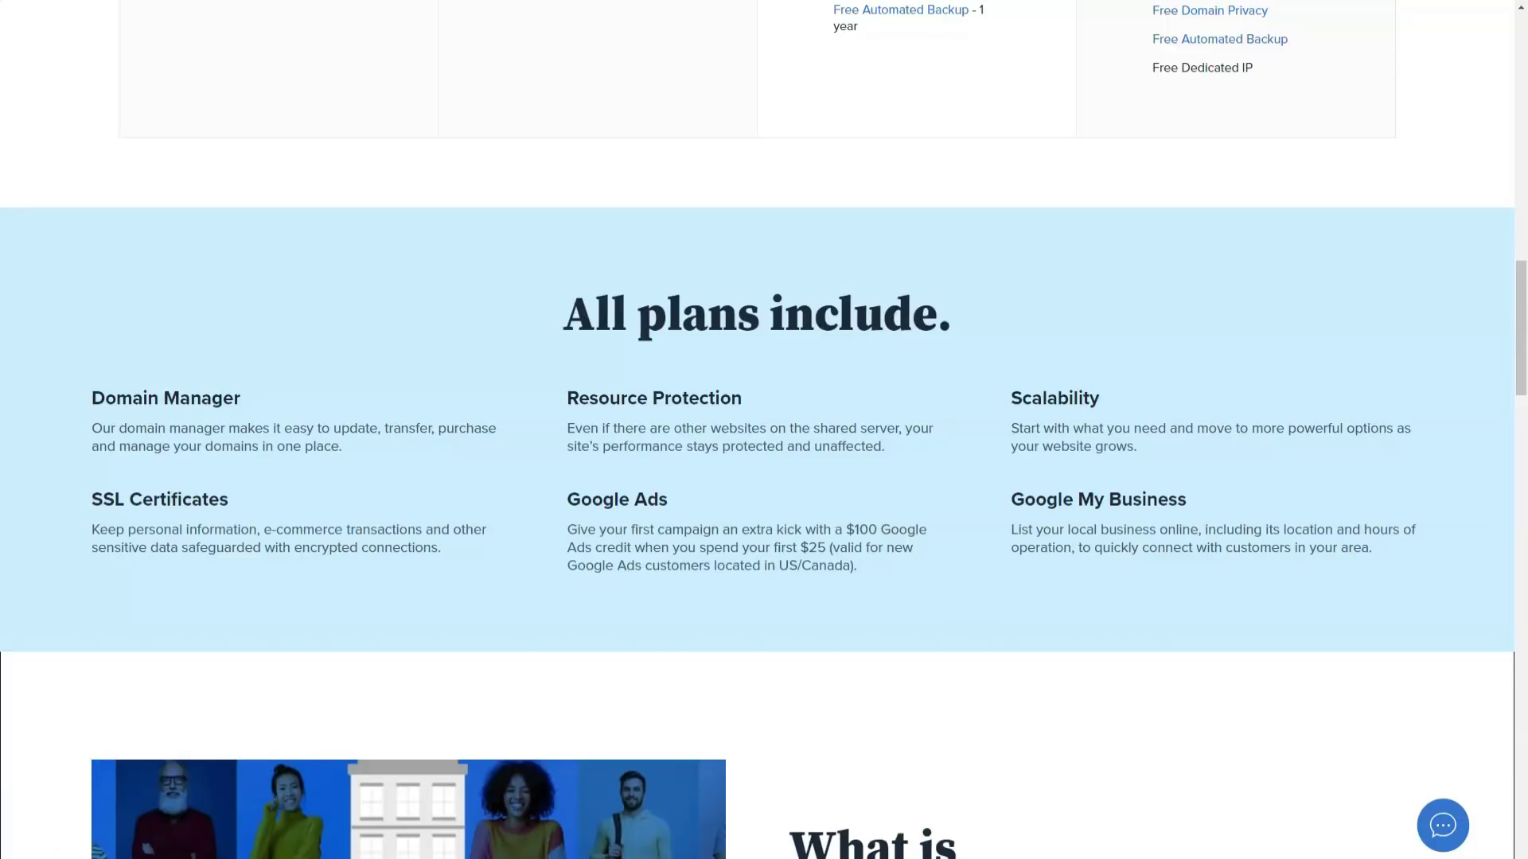
scroll(763, 478, down, 3)
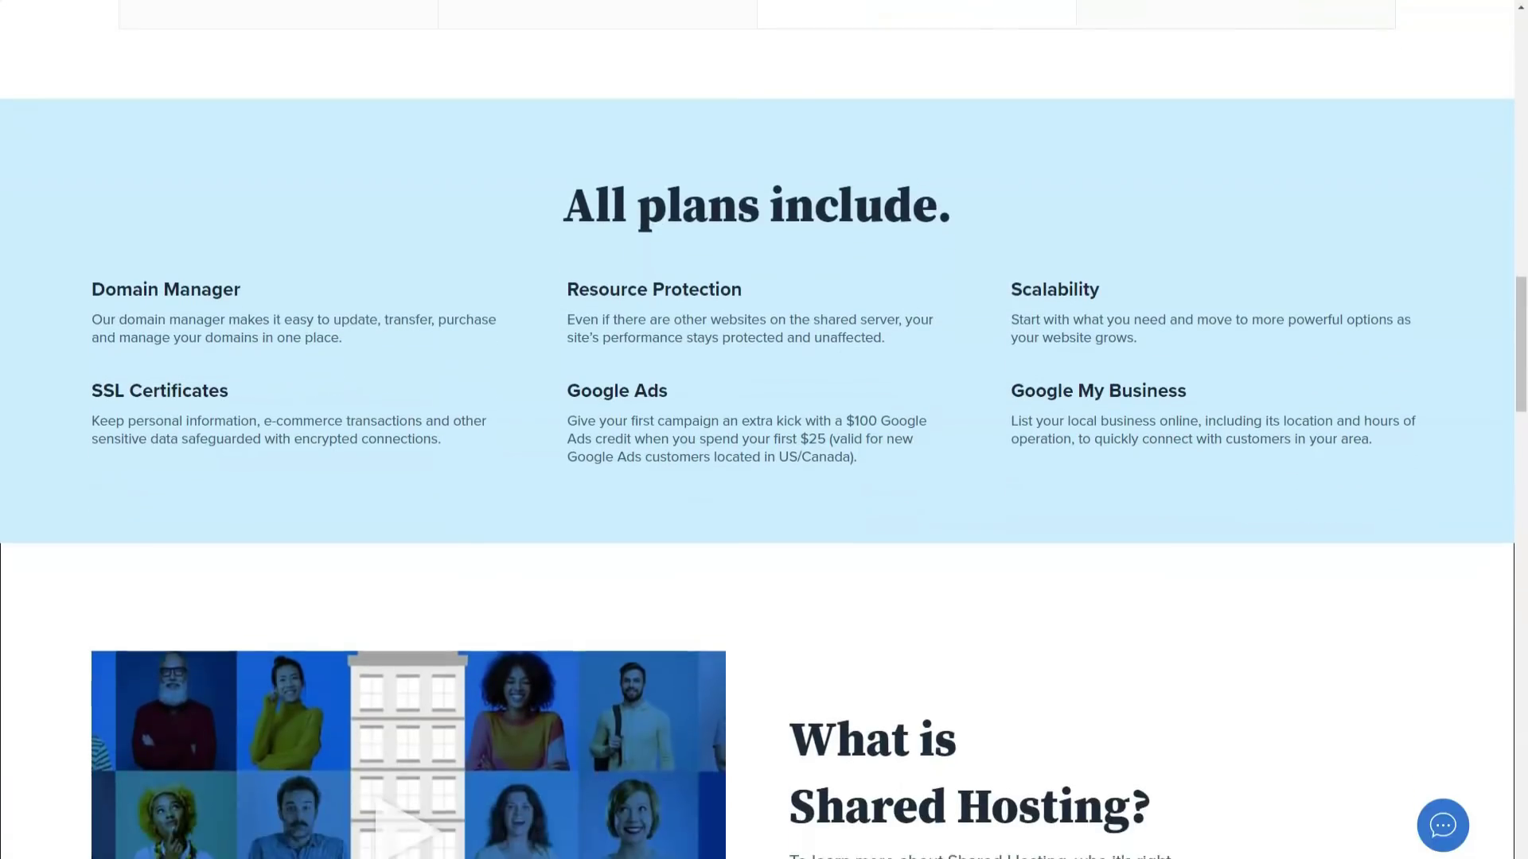
scroll(763, 477, down, 2)
scroll(763, 477, down, 2)
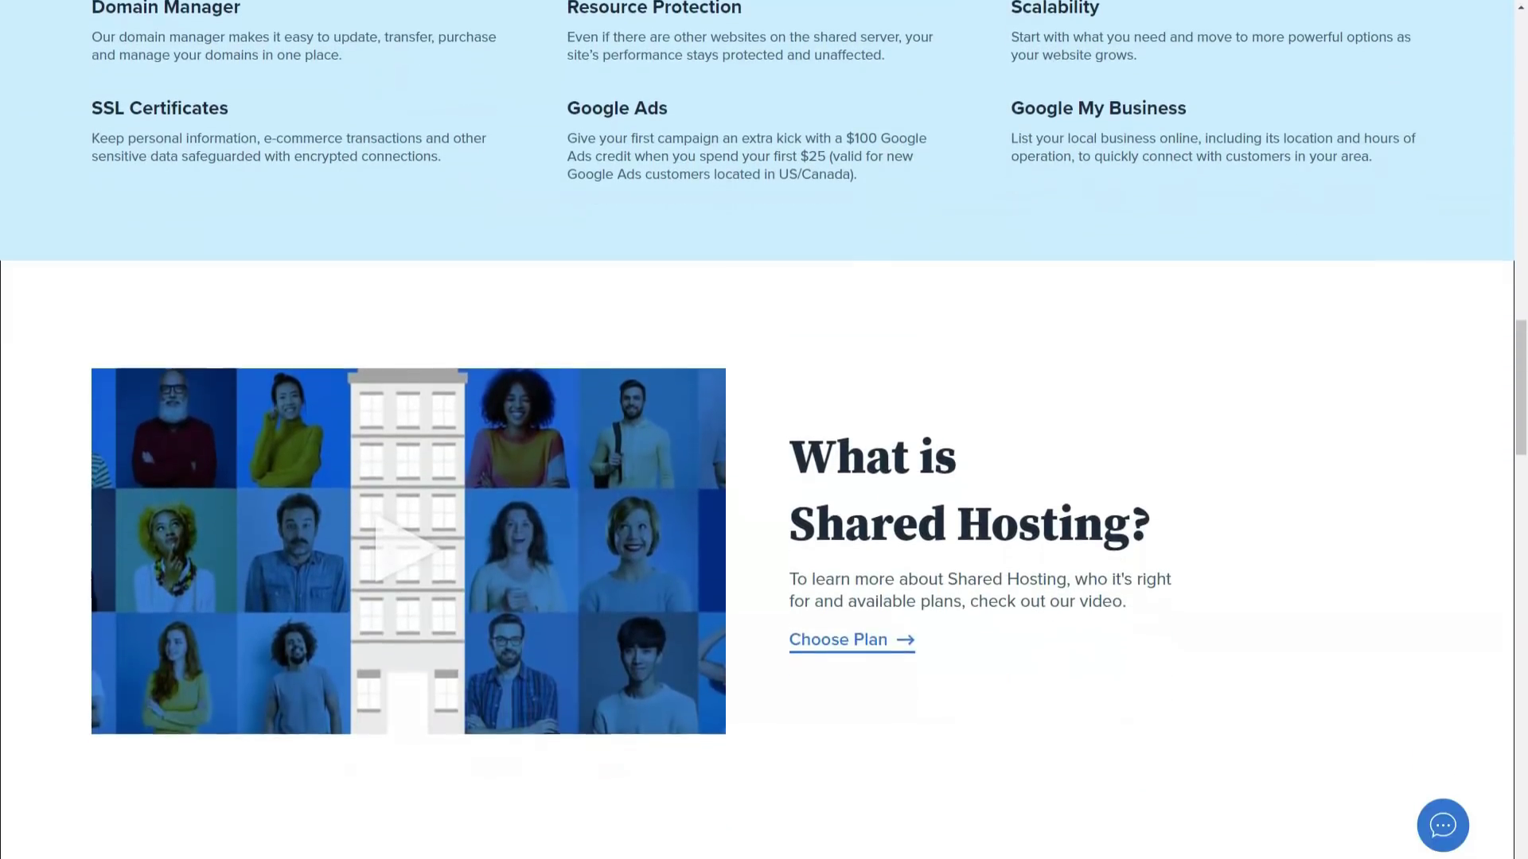
scroll(764, 477, down, 1)
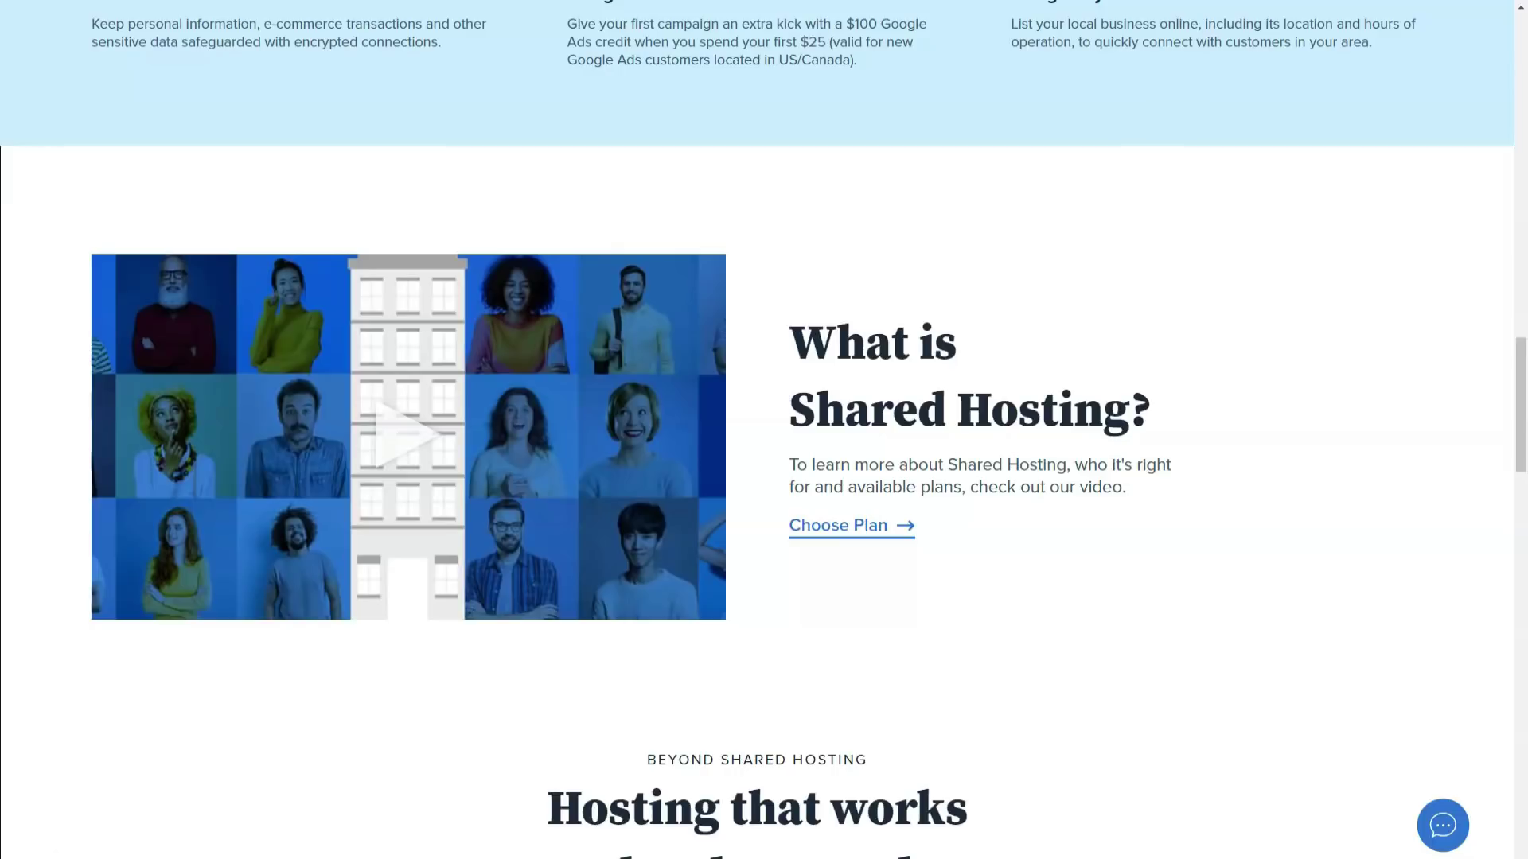
scroll(765, 430, down, 3)
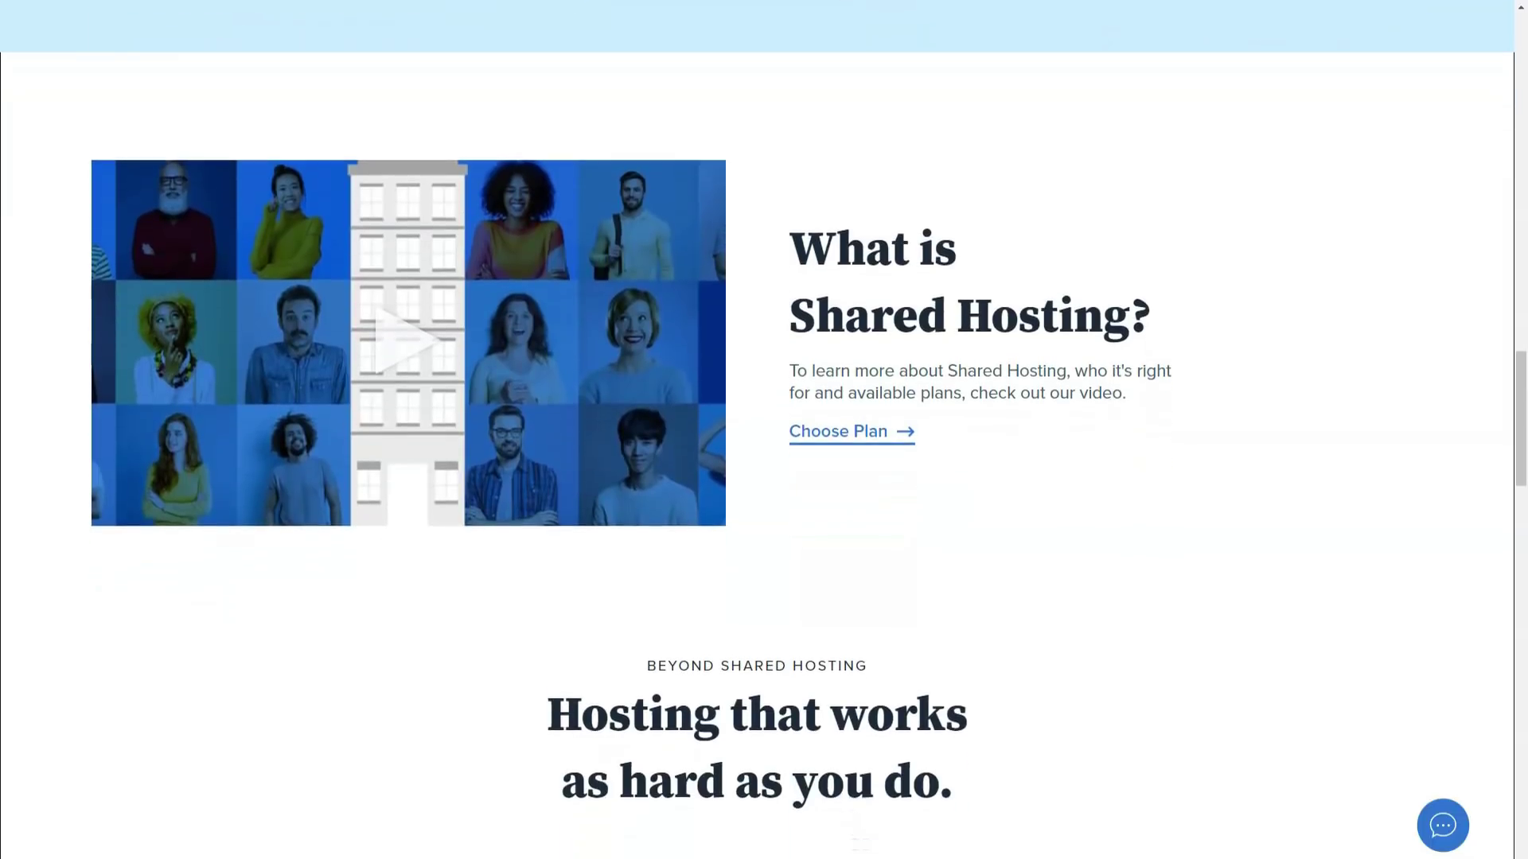
scroll(764, 430, down, 4)
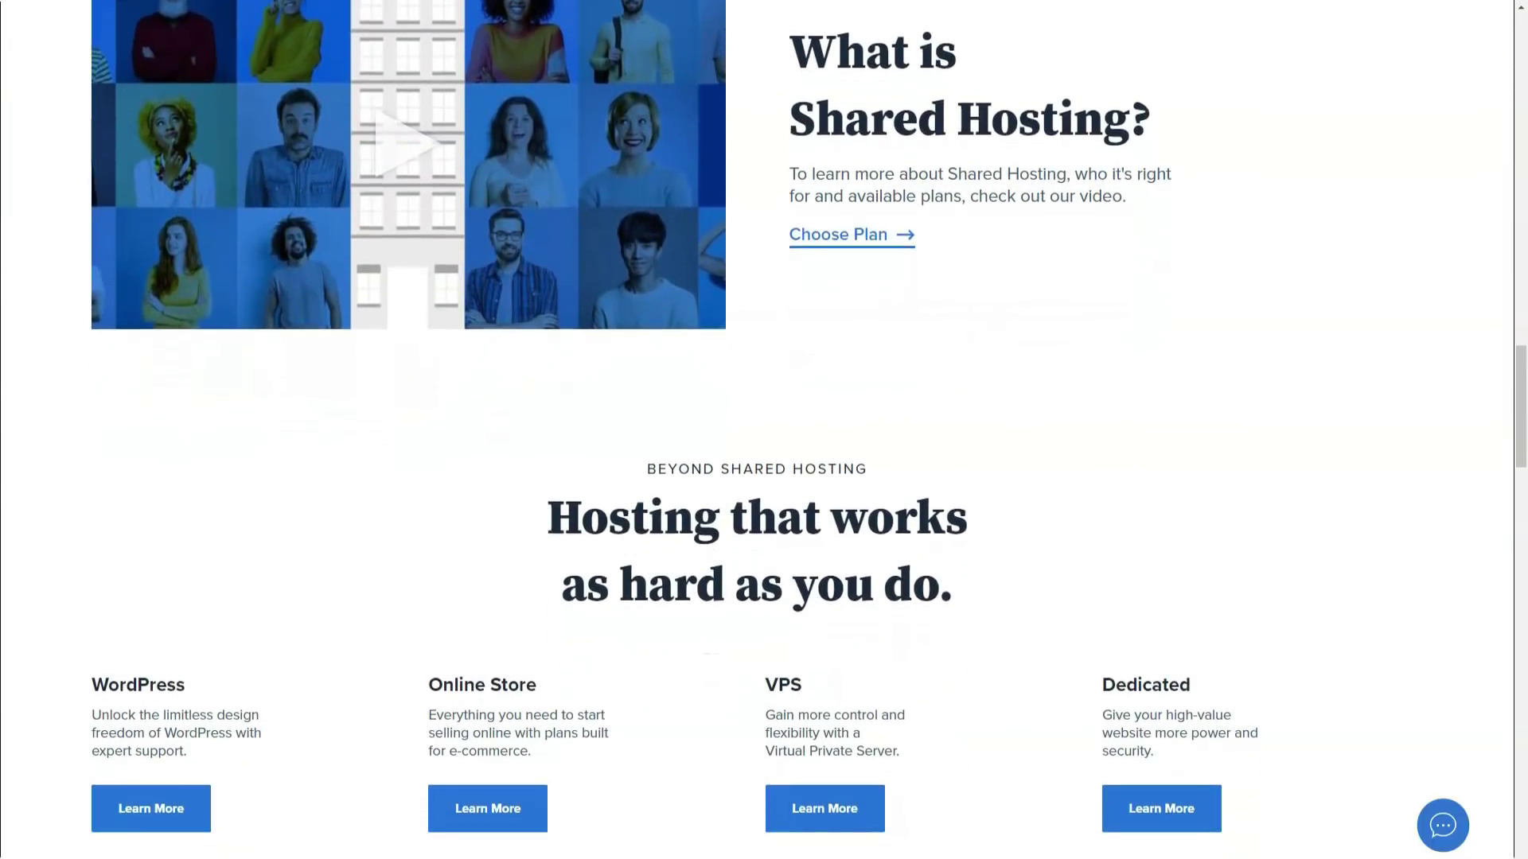